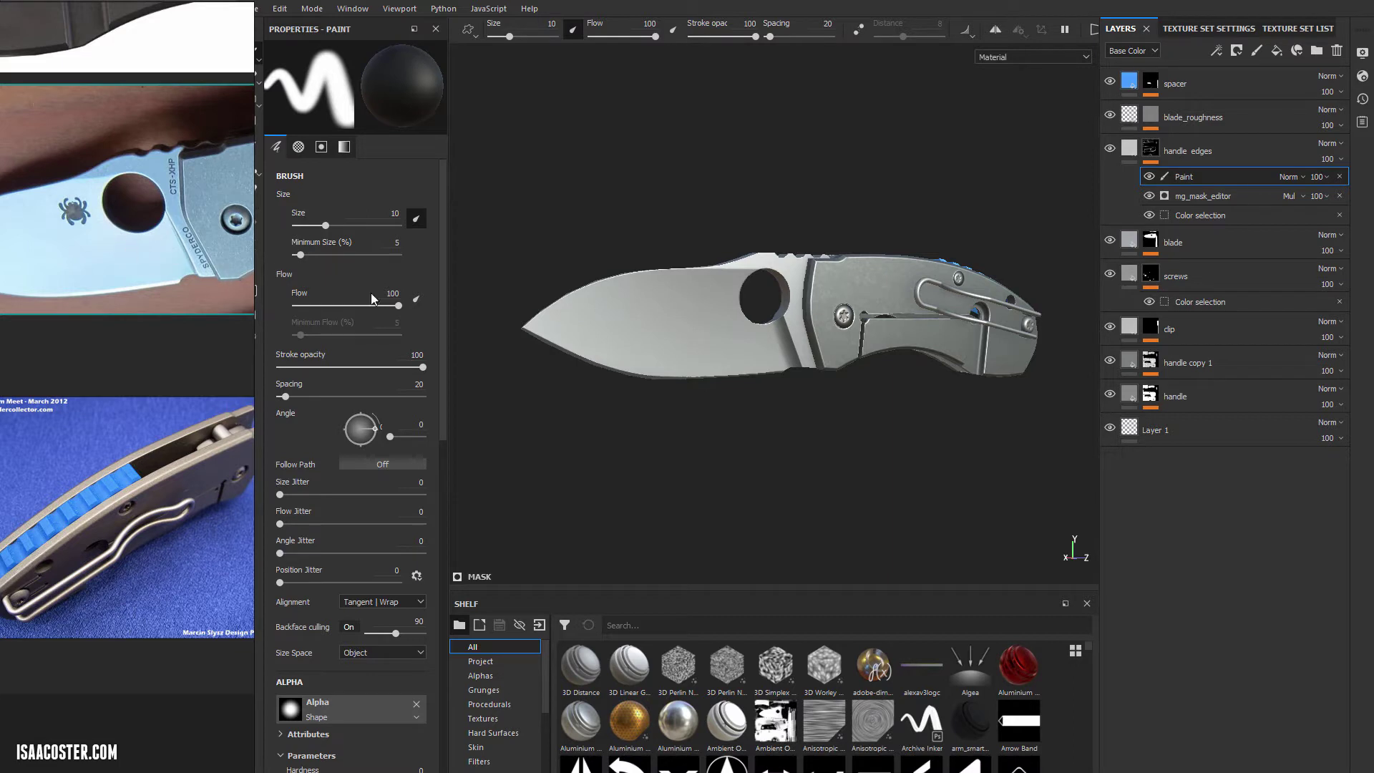
alt+drag(694, 366, 703, 380)
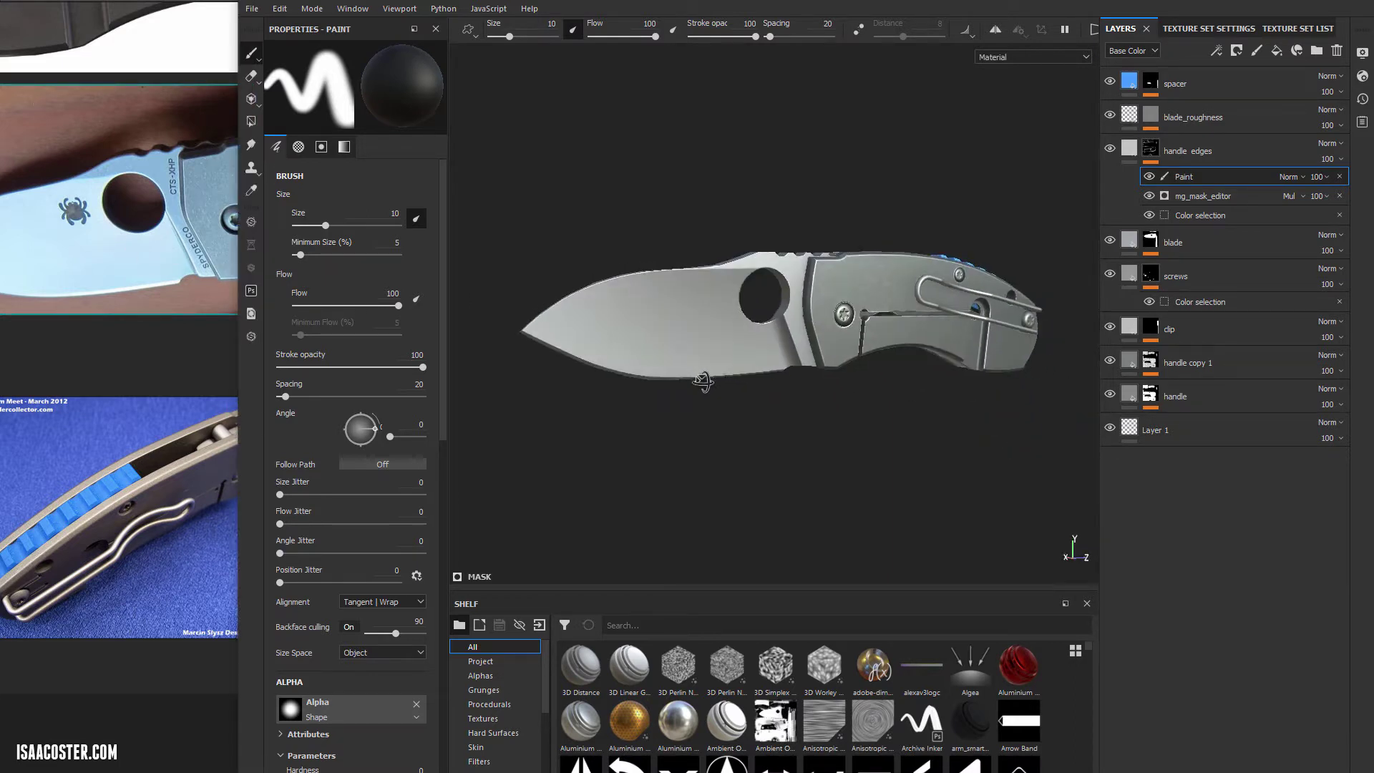
alt+drag(847, 323, 801, 263)
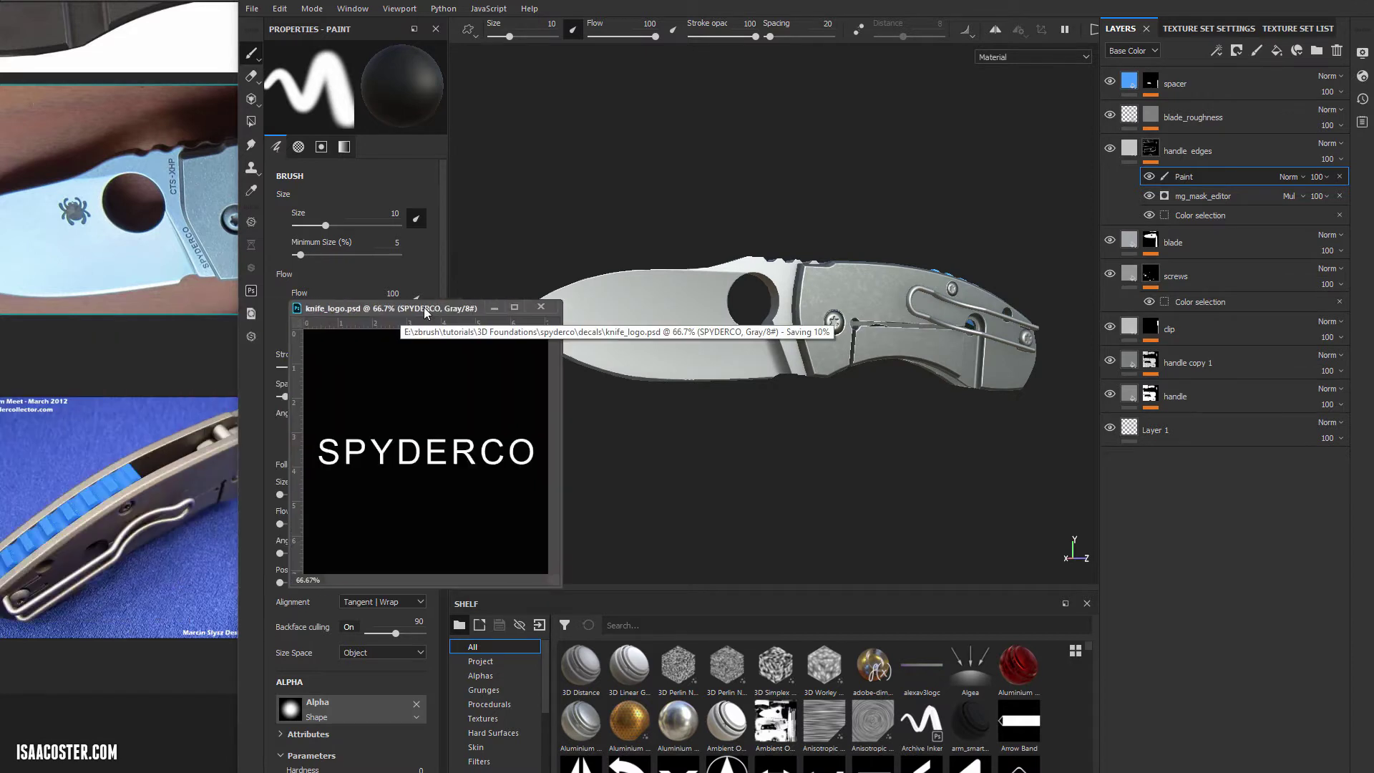
- Examine the SPYDERCO wordmark and spider logo images in Photoshop and the knife_decal and knife_logo files in the decals folder
drag(427, 306, 309, 279)
key(ctrl+s)
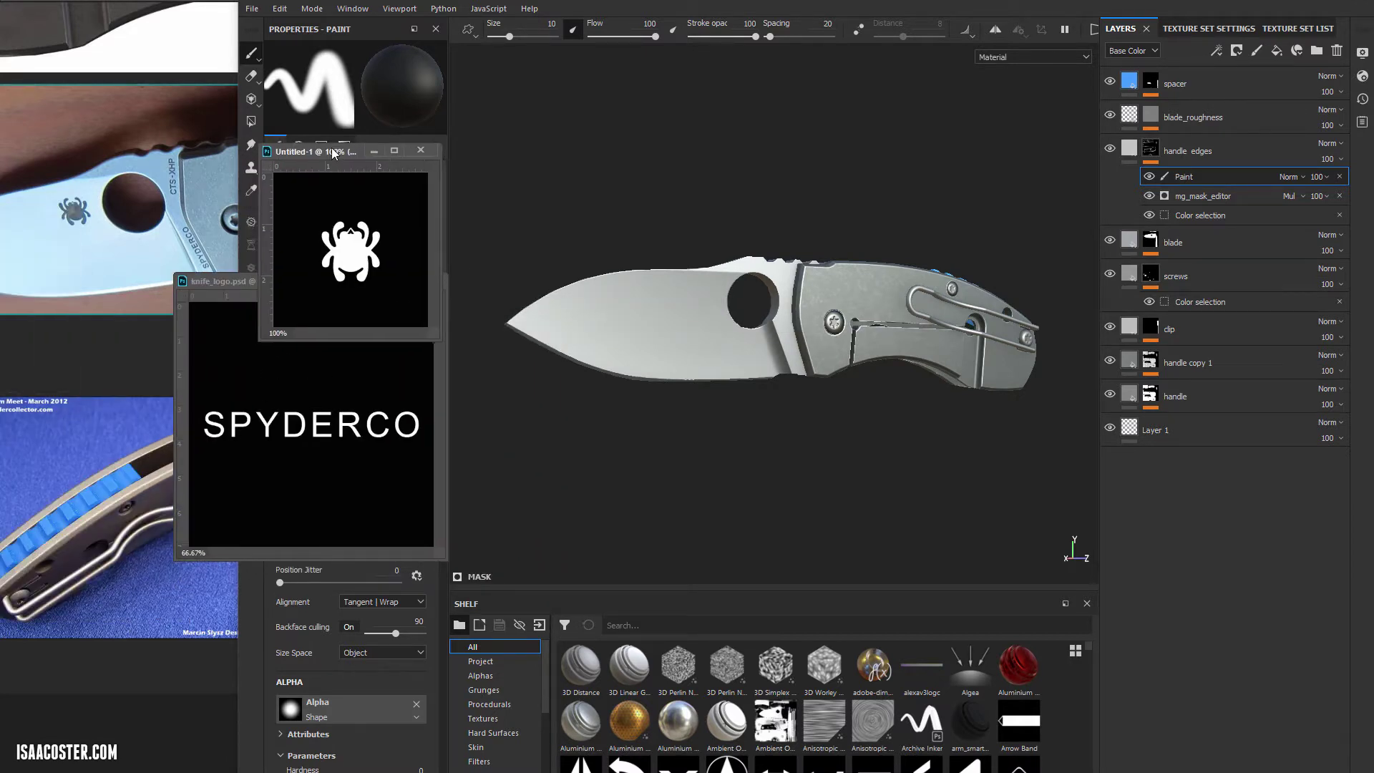
drag(331, 150, 163, 49)
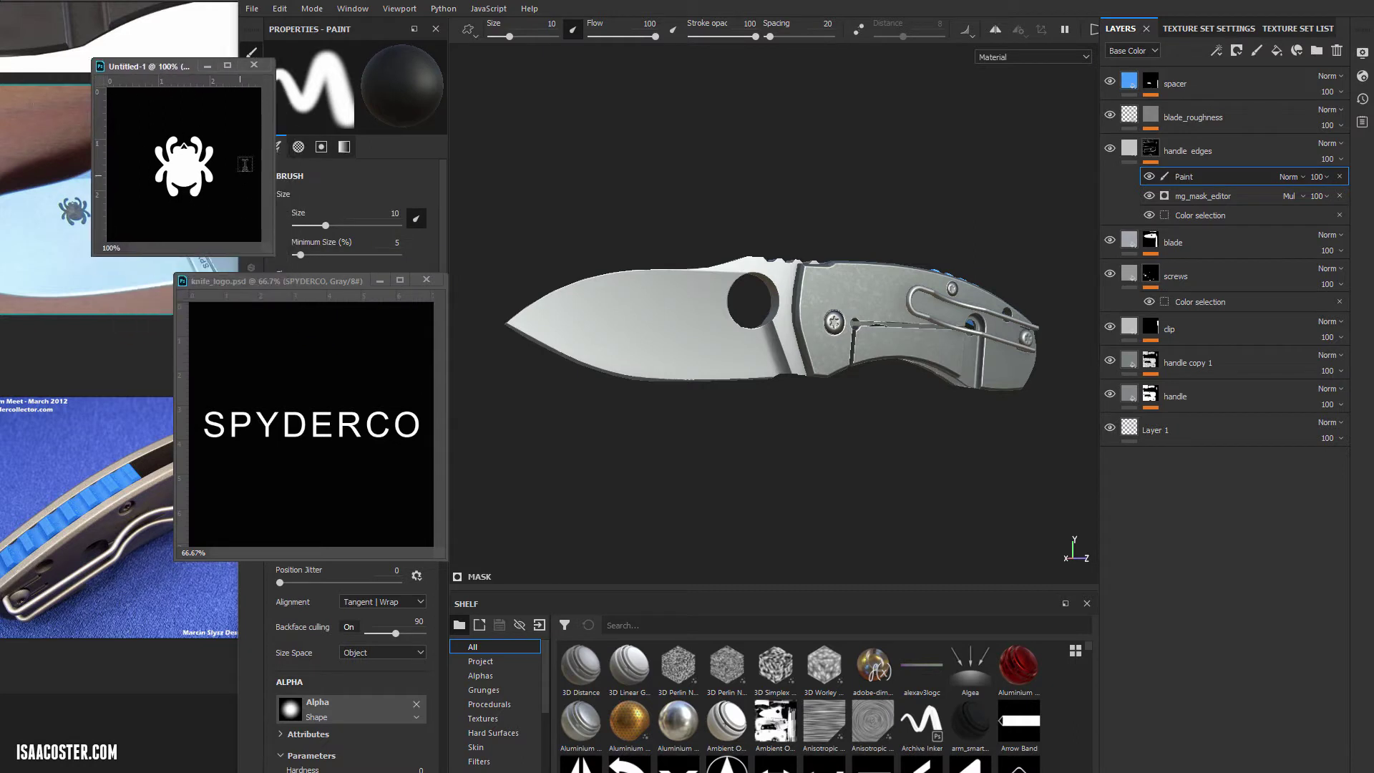
key(ctrl+s)
drag(303, 281, 222, 272)
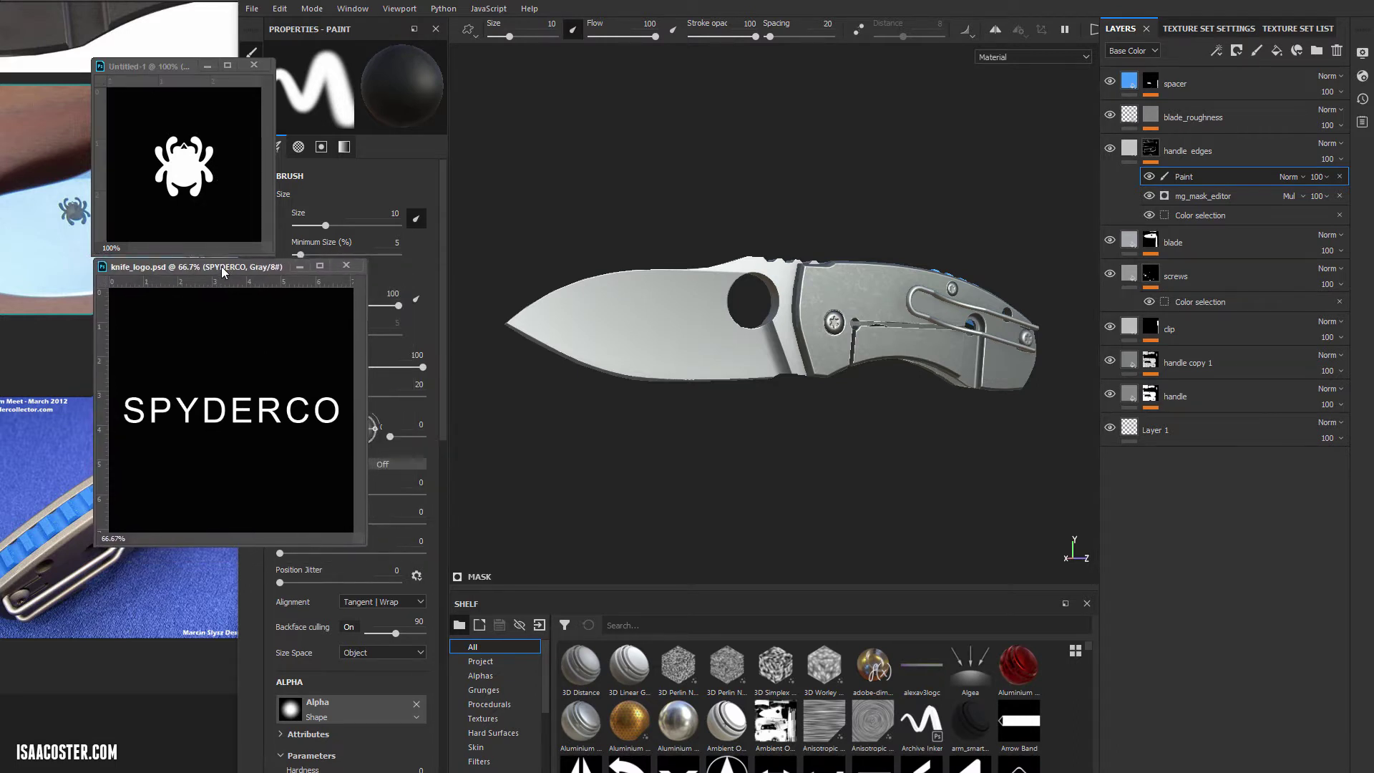
key(ctrl+s)
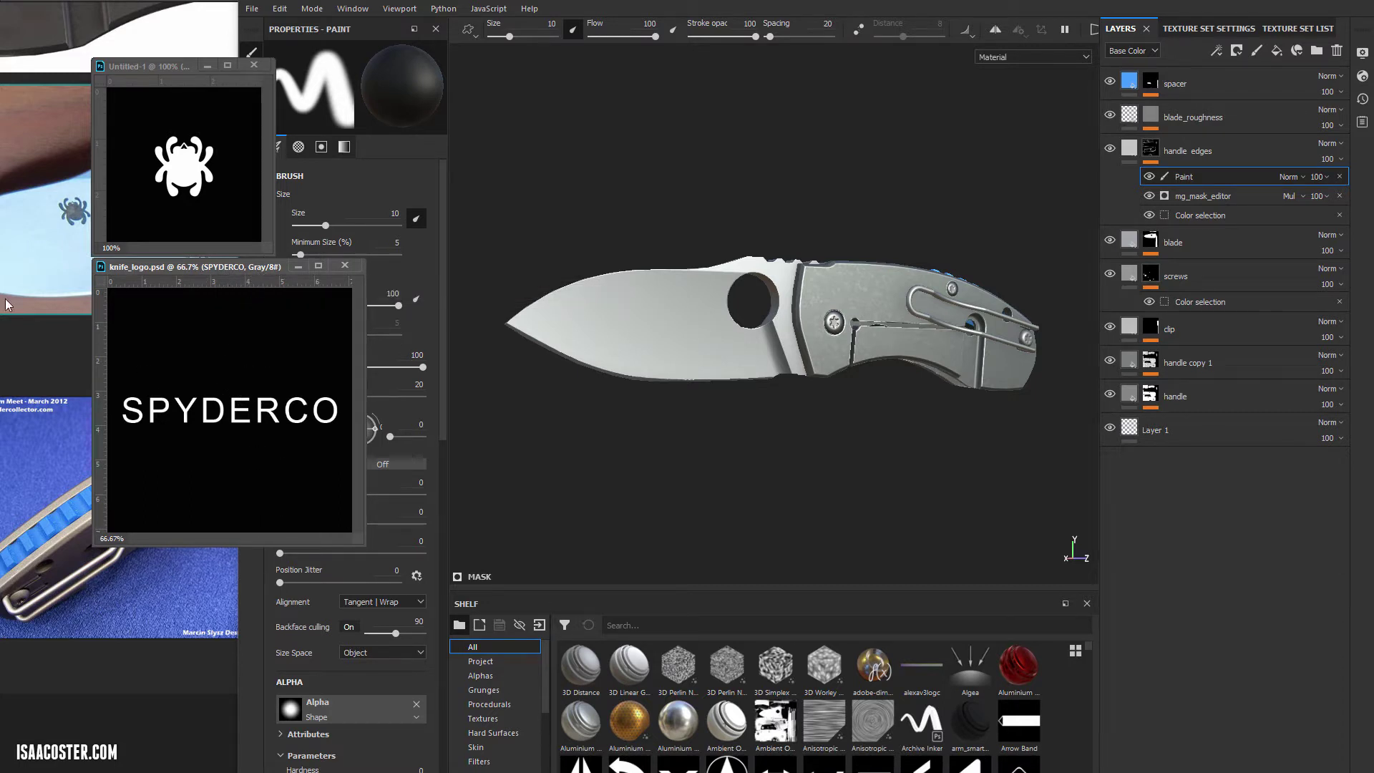
key(ctrl+w)
key(ctrl+w)
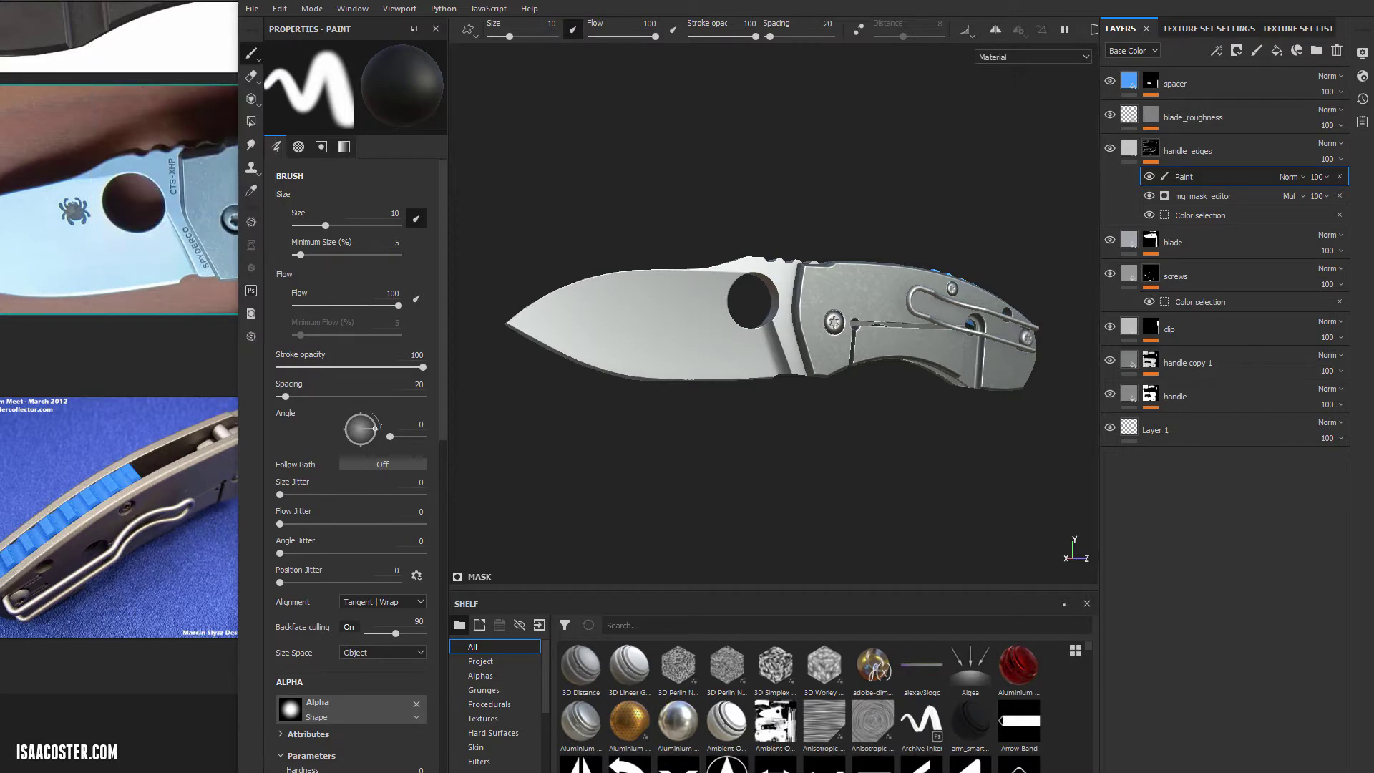
drag(0, 200, 540, 141)
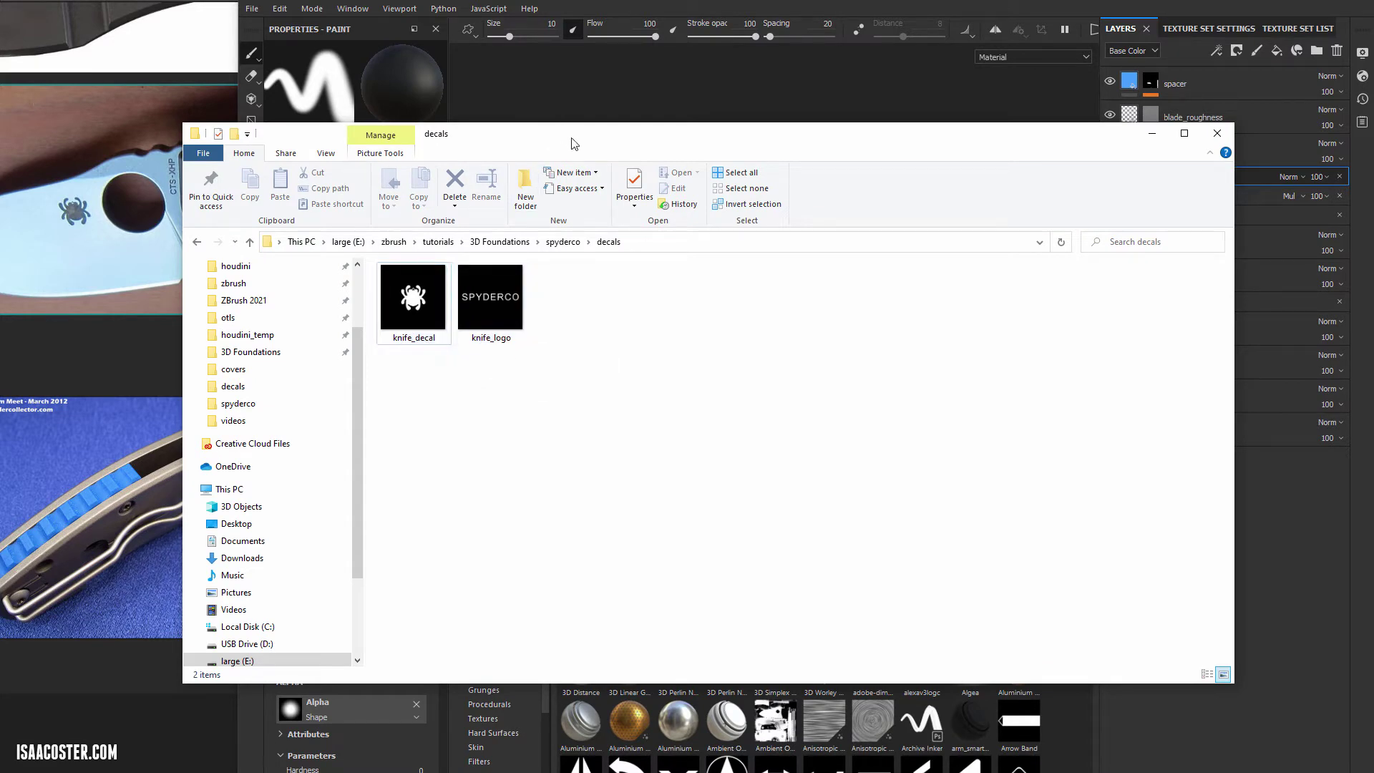
key(alt+Tab)
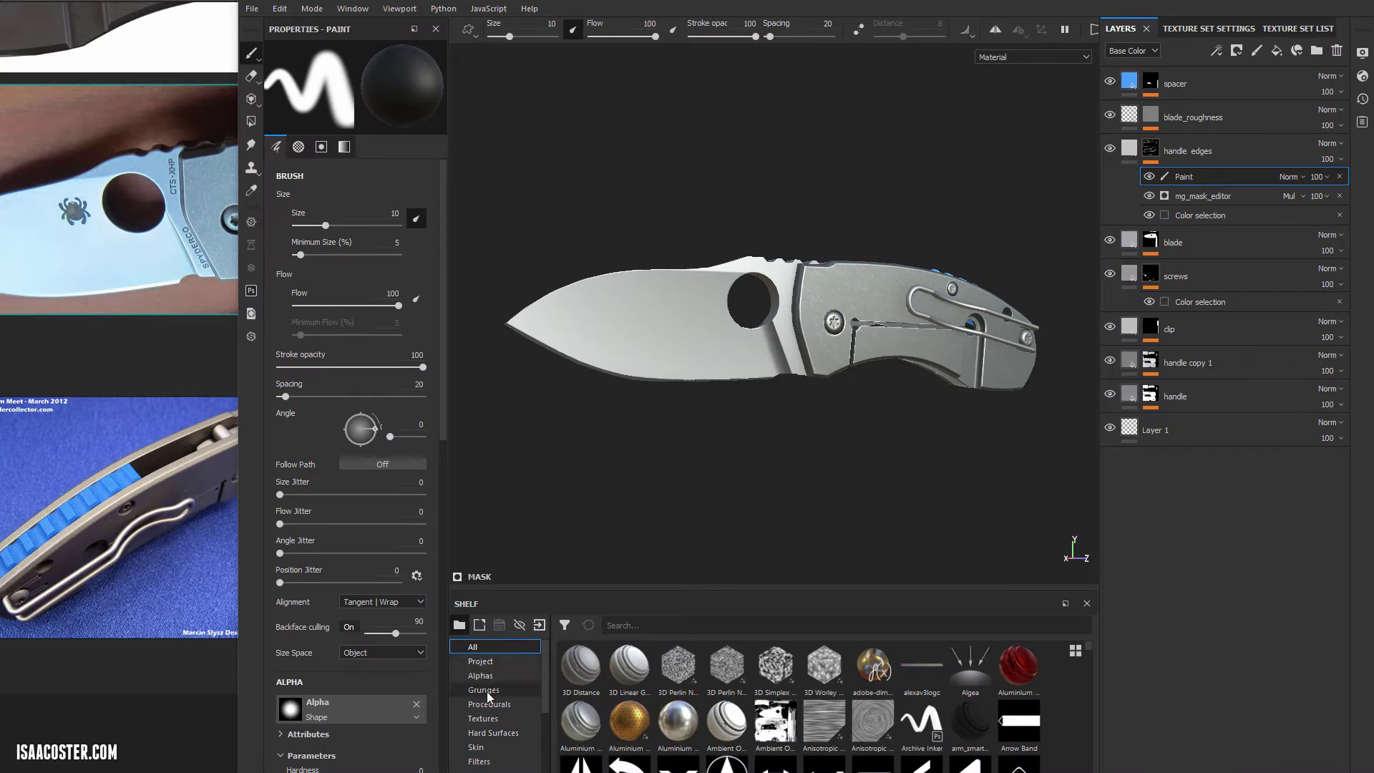
- Start a resource import and add the knife_decal and knife_logo images from the decals folder
click(487, 674)
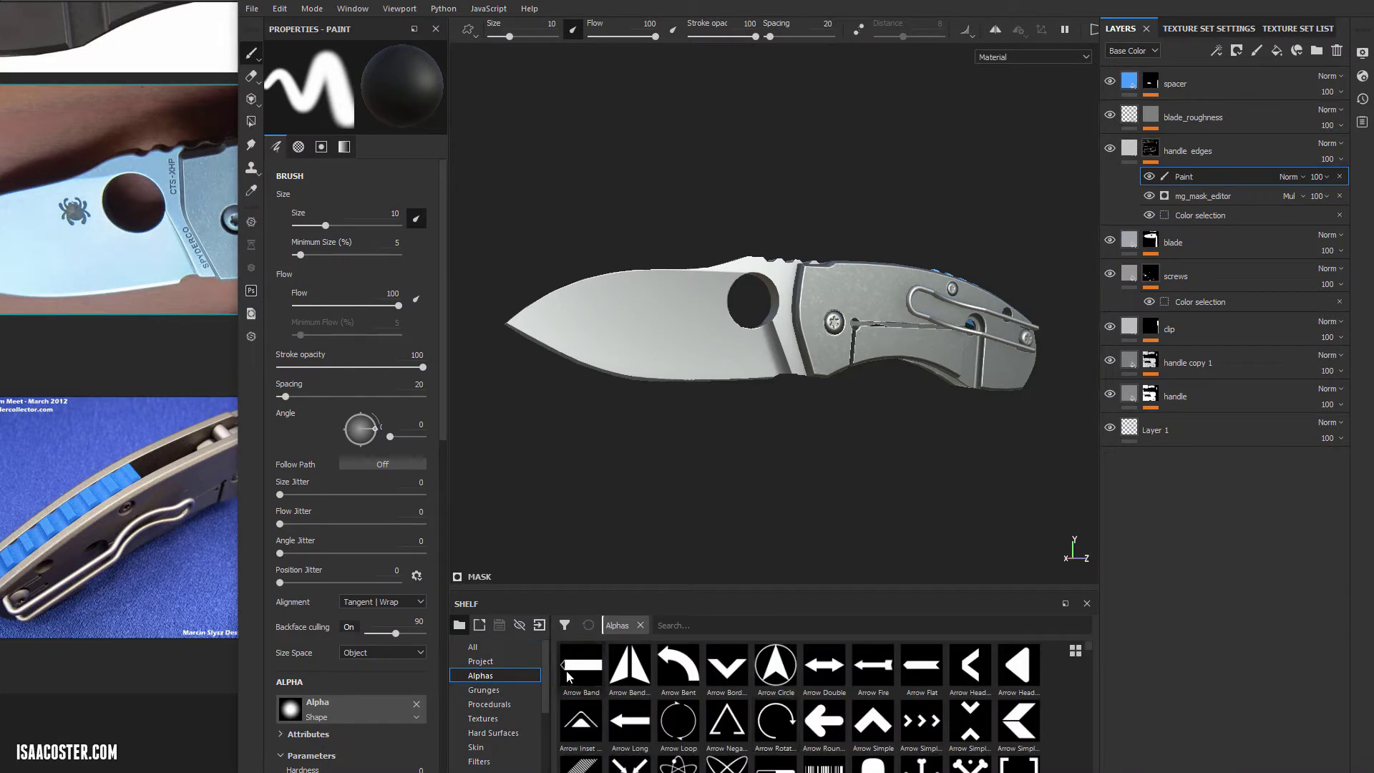
click(252, 9)
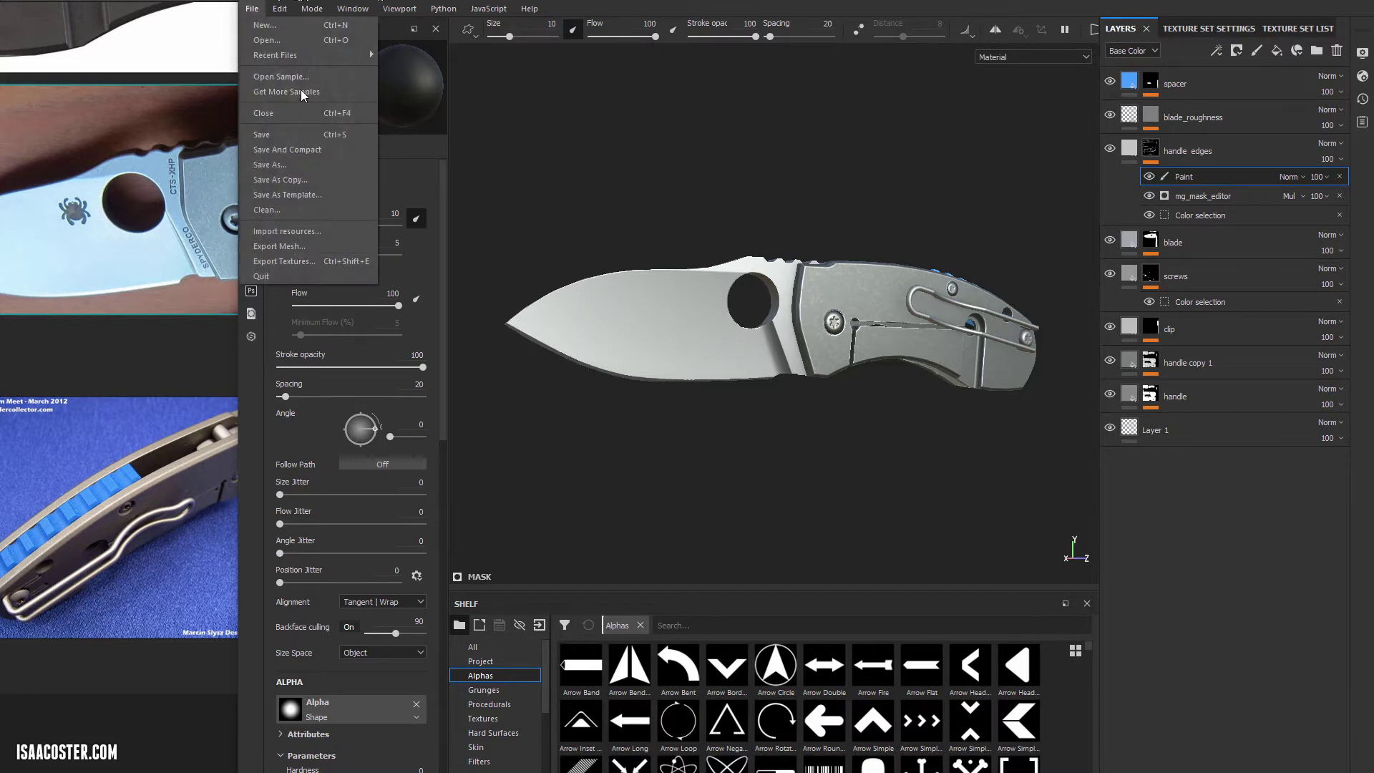
click(286, 231)
click(885, 206)
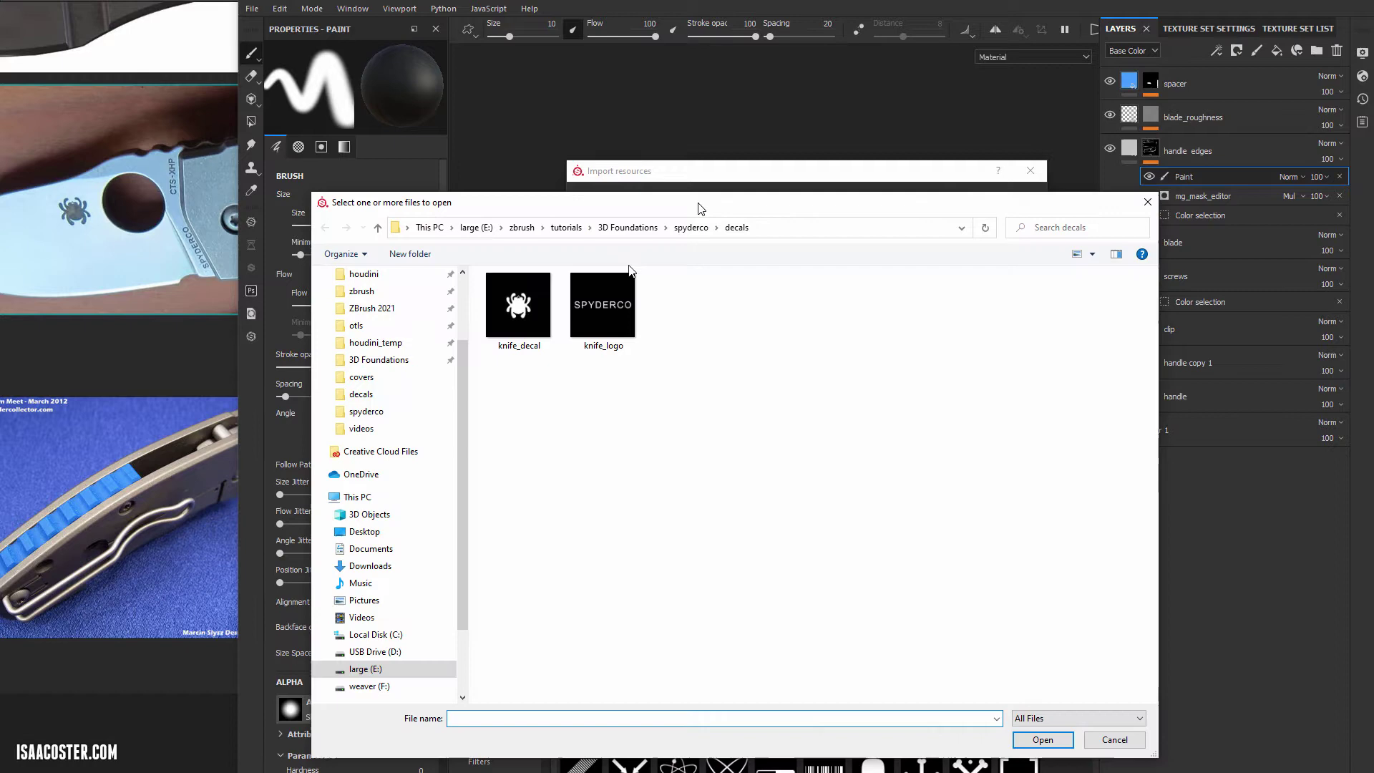
drag(637, 394, 504, 299)
click(1042, 740)
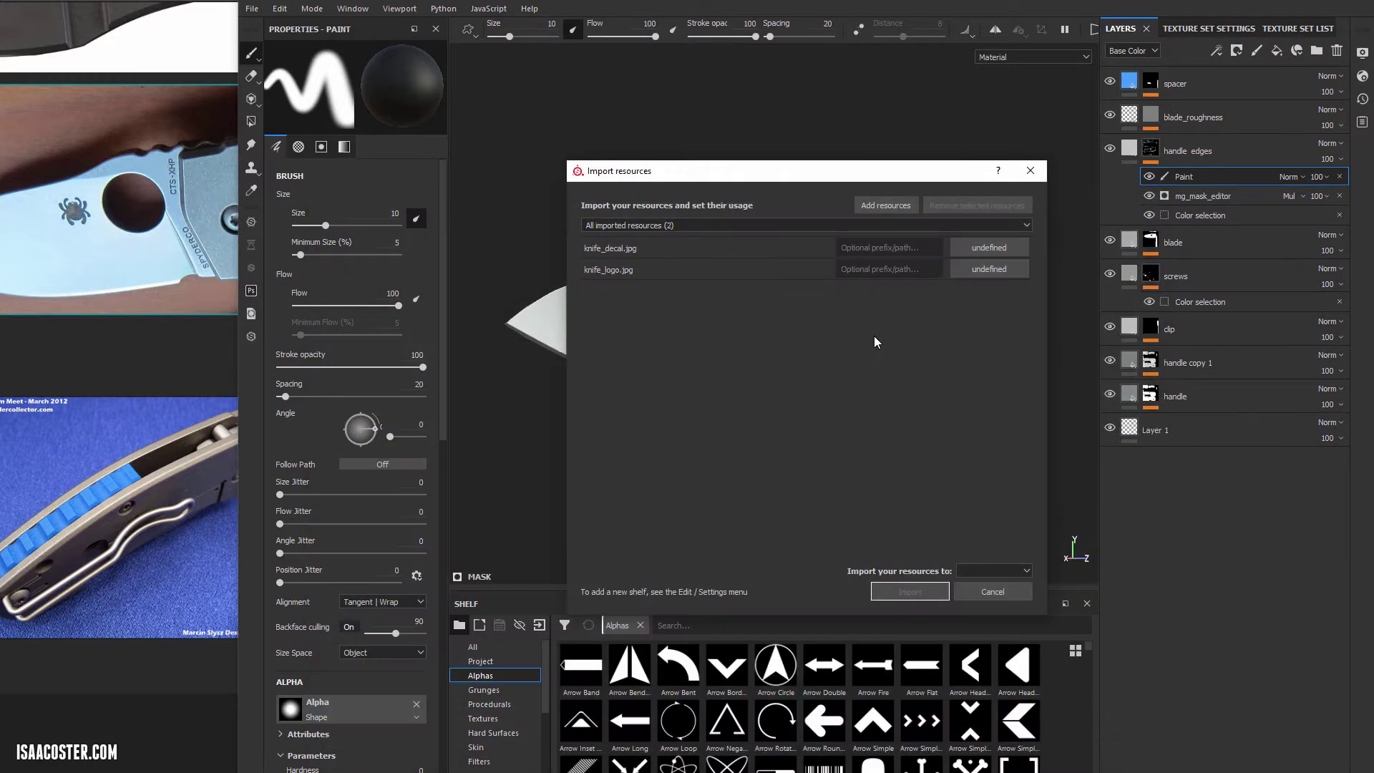
- Set the usage of both knife_decal.jpg and knife_logo.jpg to alpha and import them into the current session
click(989, 248)
click(1008, 275)
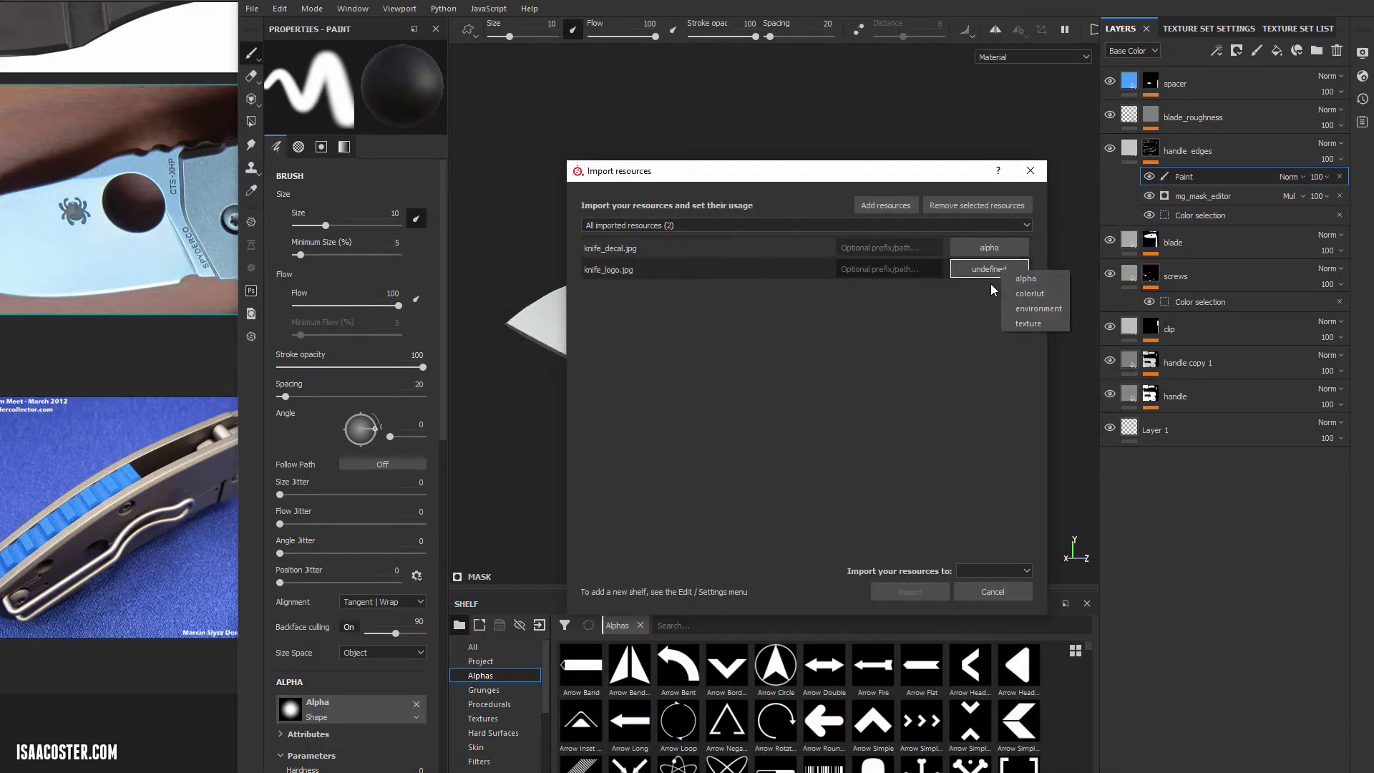
click(1019, 291)
click(1005, 577)
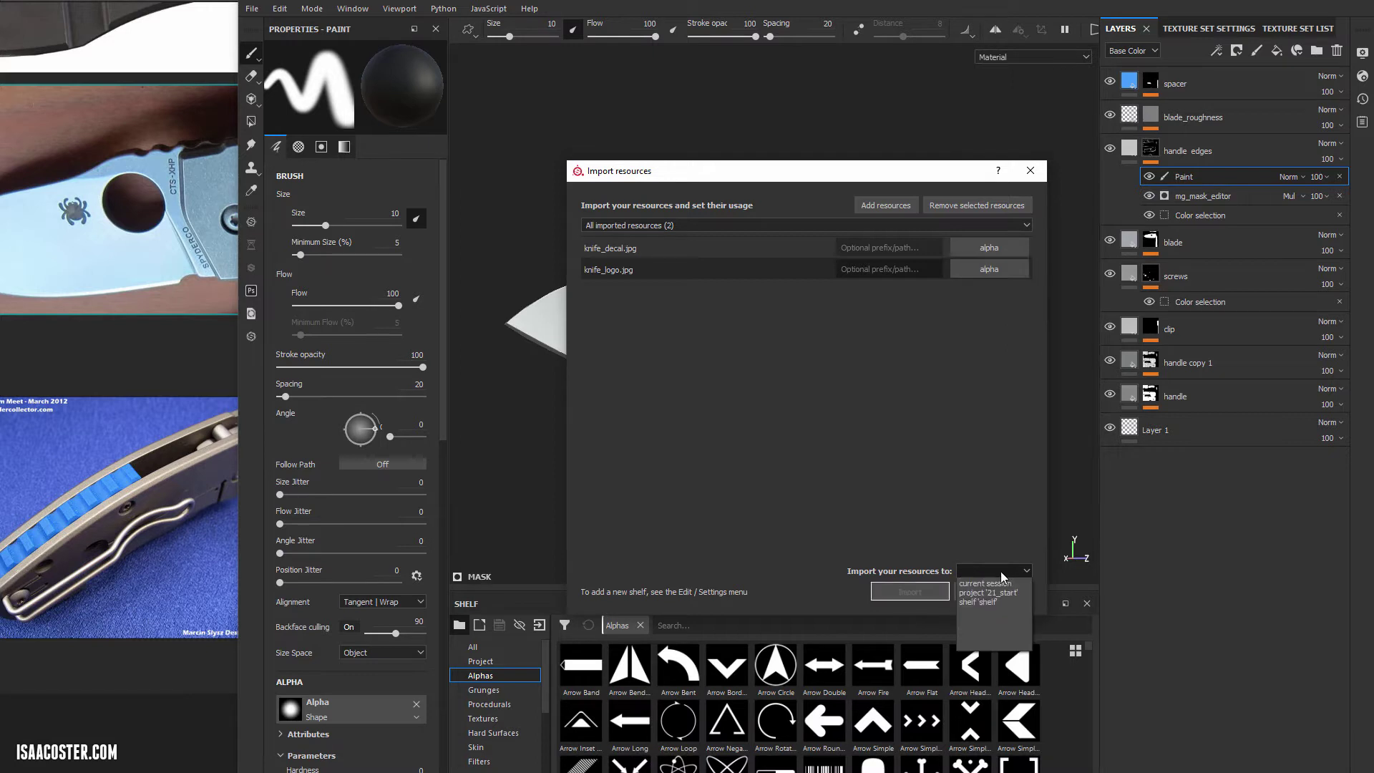
click(1000, 592)
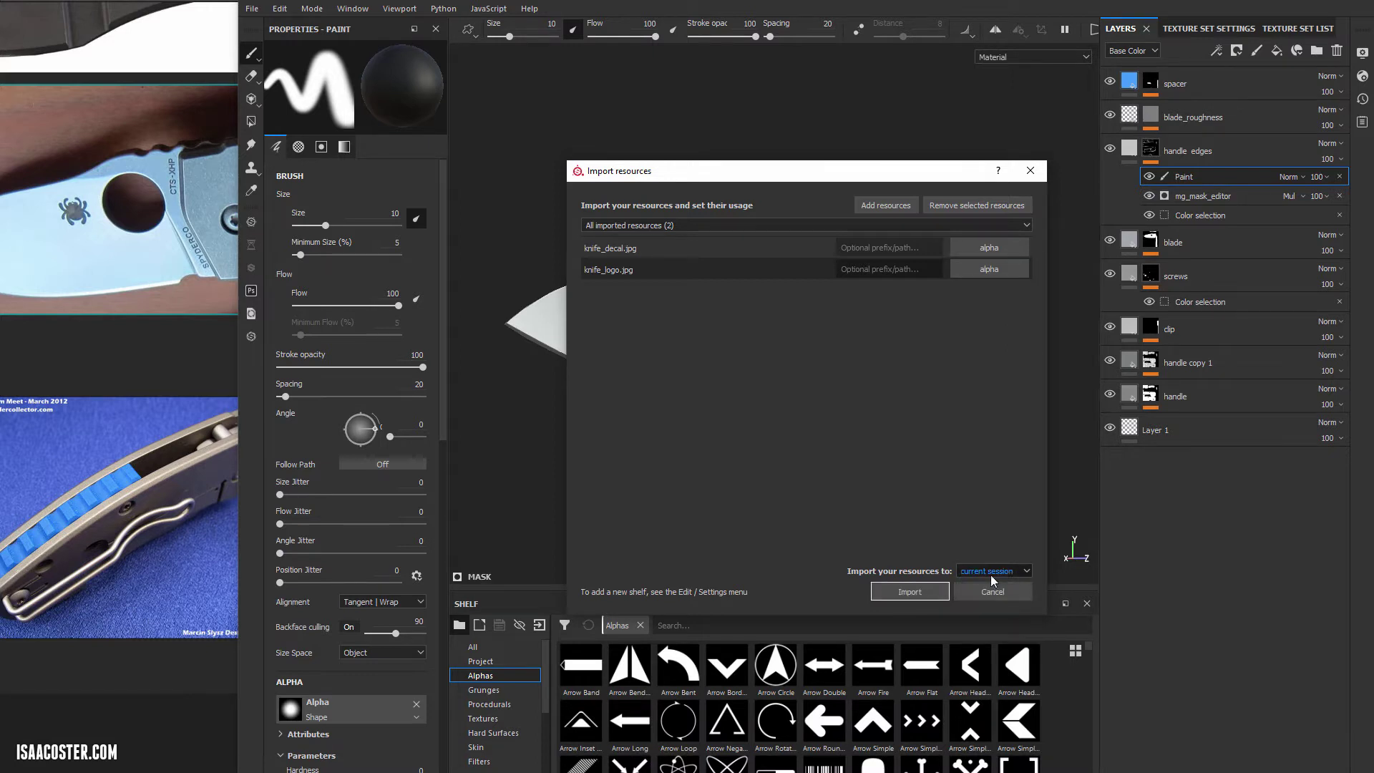
click(909, 592)
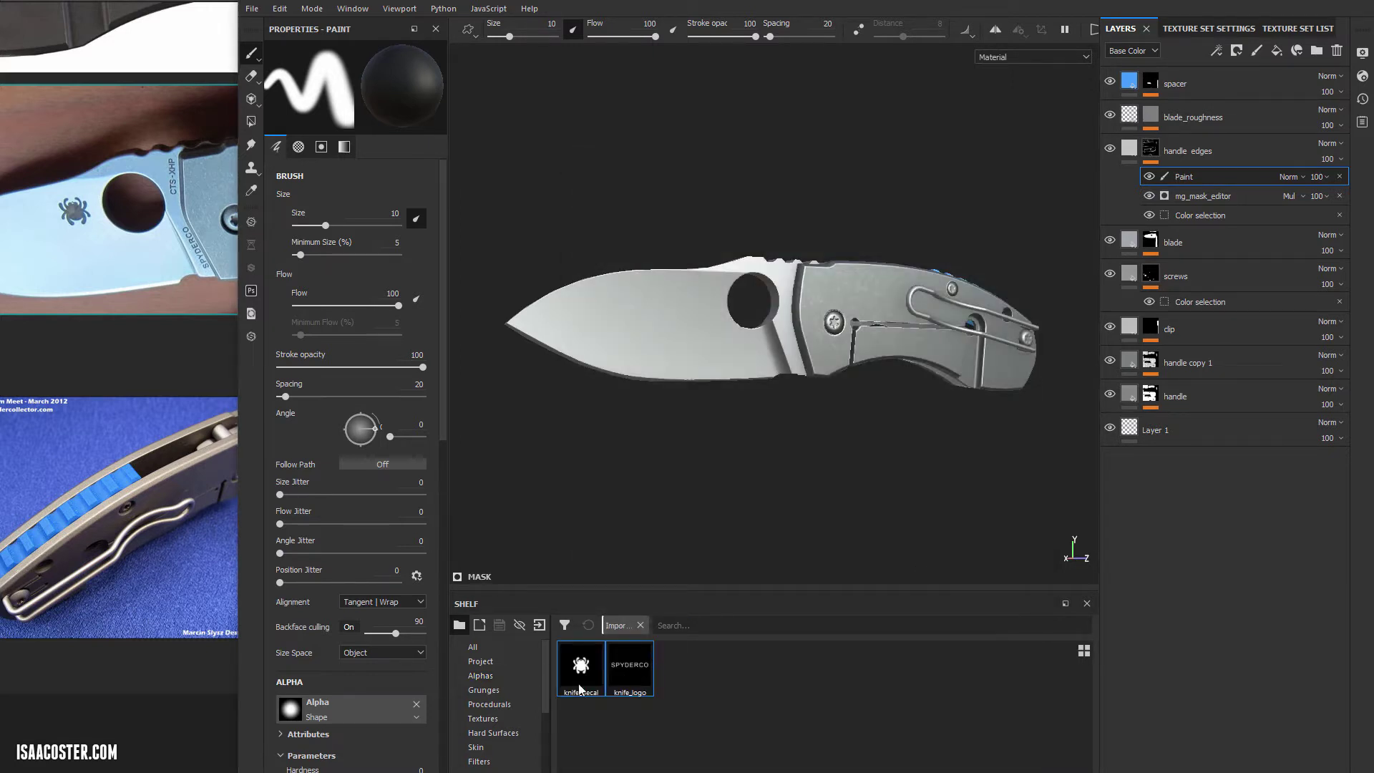
- Add a fill layer named "decal" at the top of the layer stack and give it a black mask
click(1276, 51)
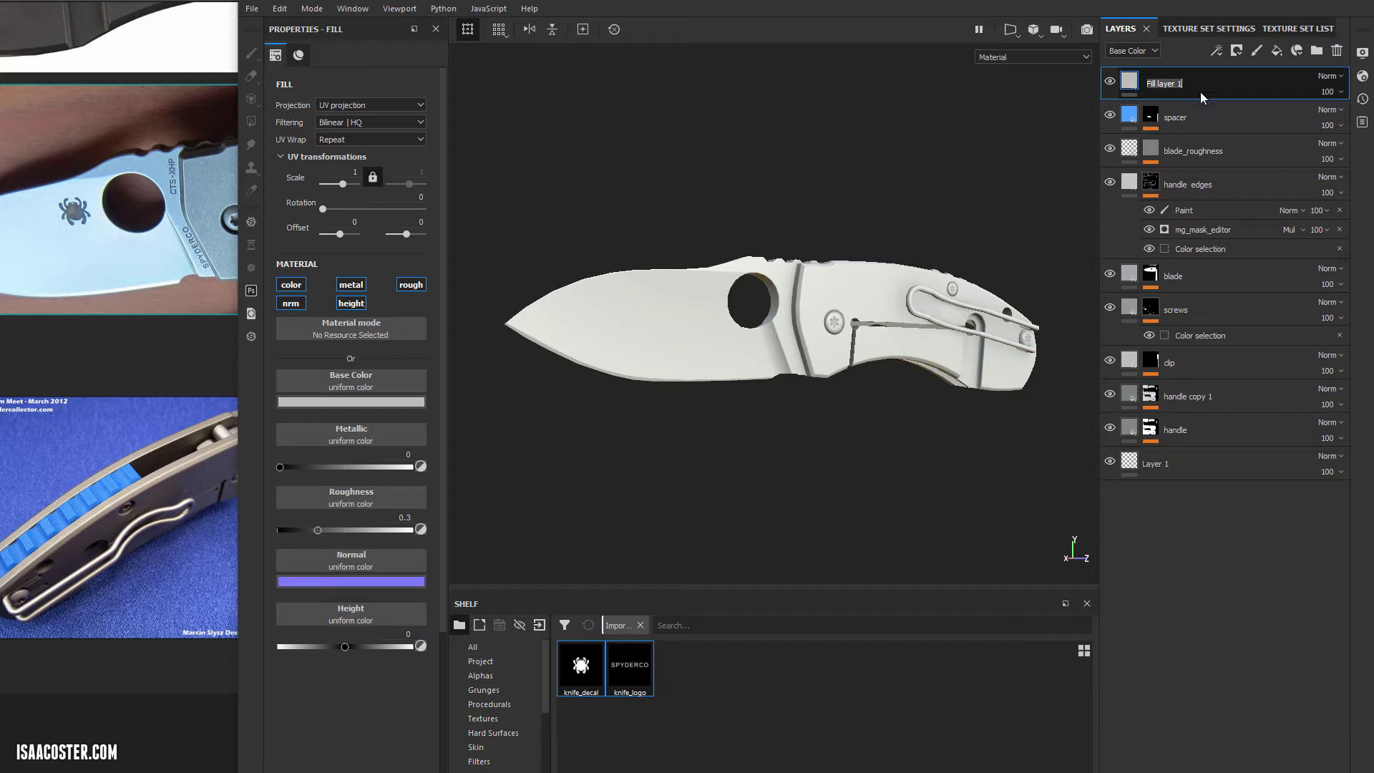
text(decal)
key(Return)
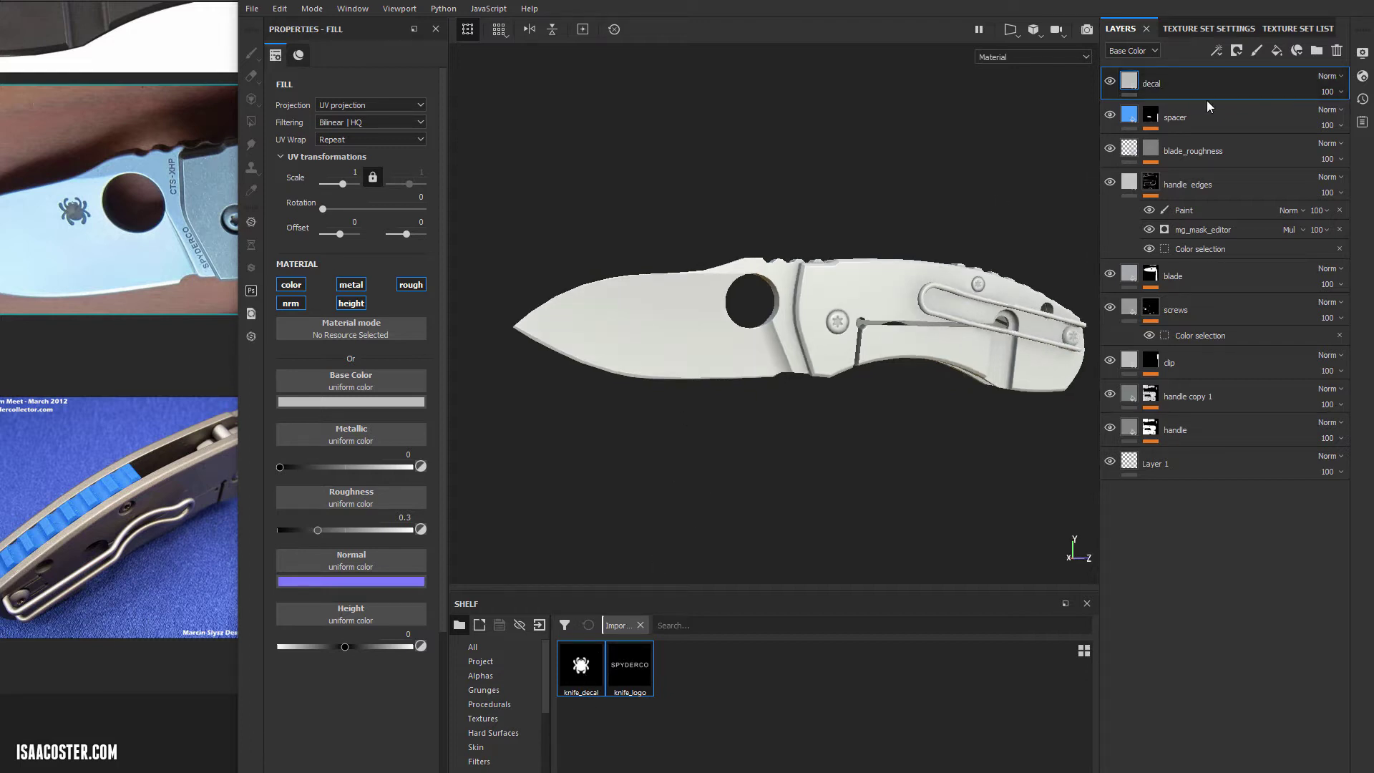
right_click(1205, 76)
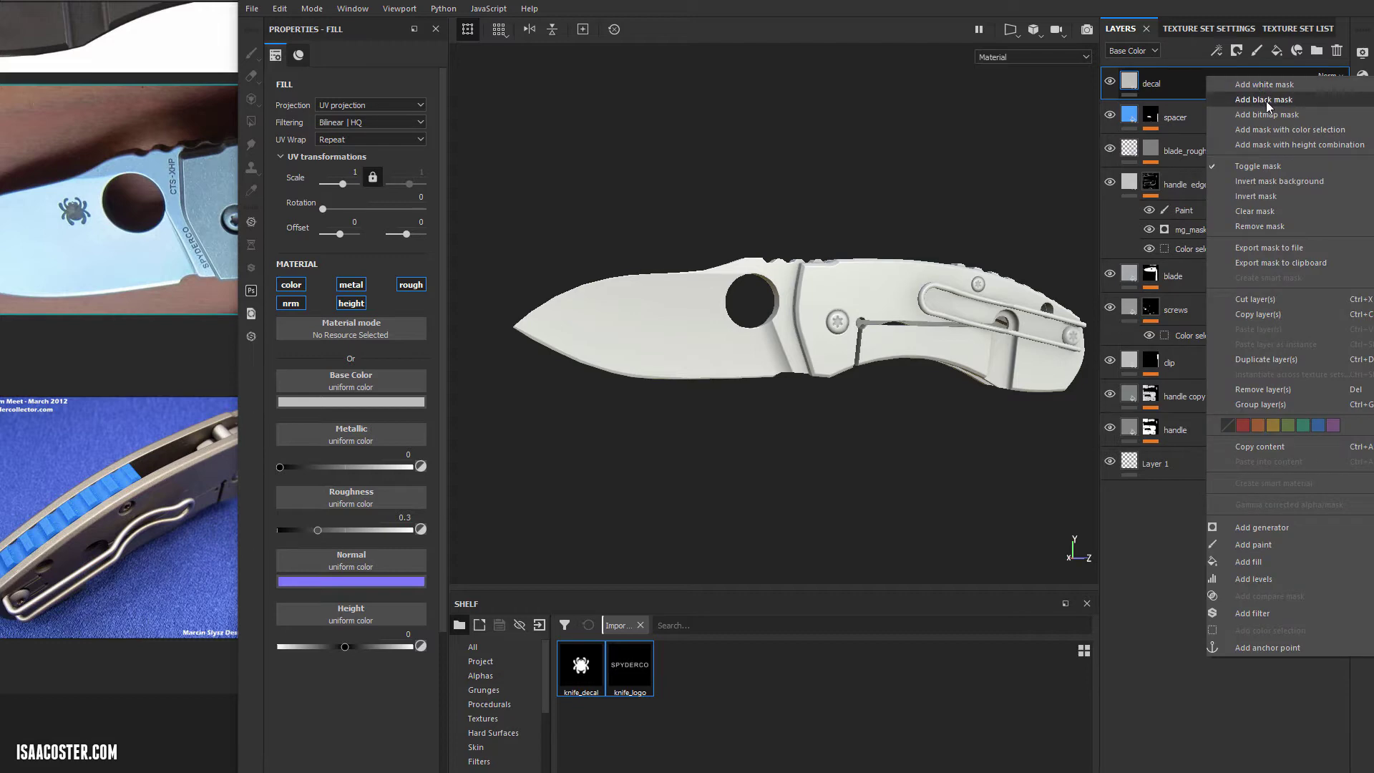
click(1265, 101)
- Add a fill effect to the decal layer's mask and assign the knife_decal alpha as its grayscale
right_click(1152, 78)
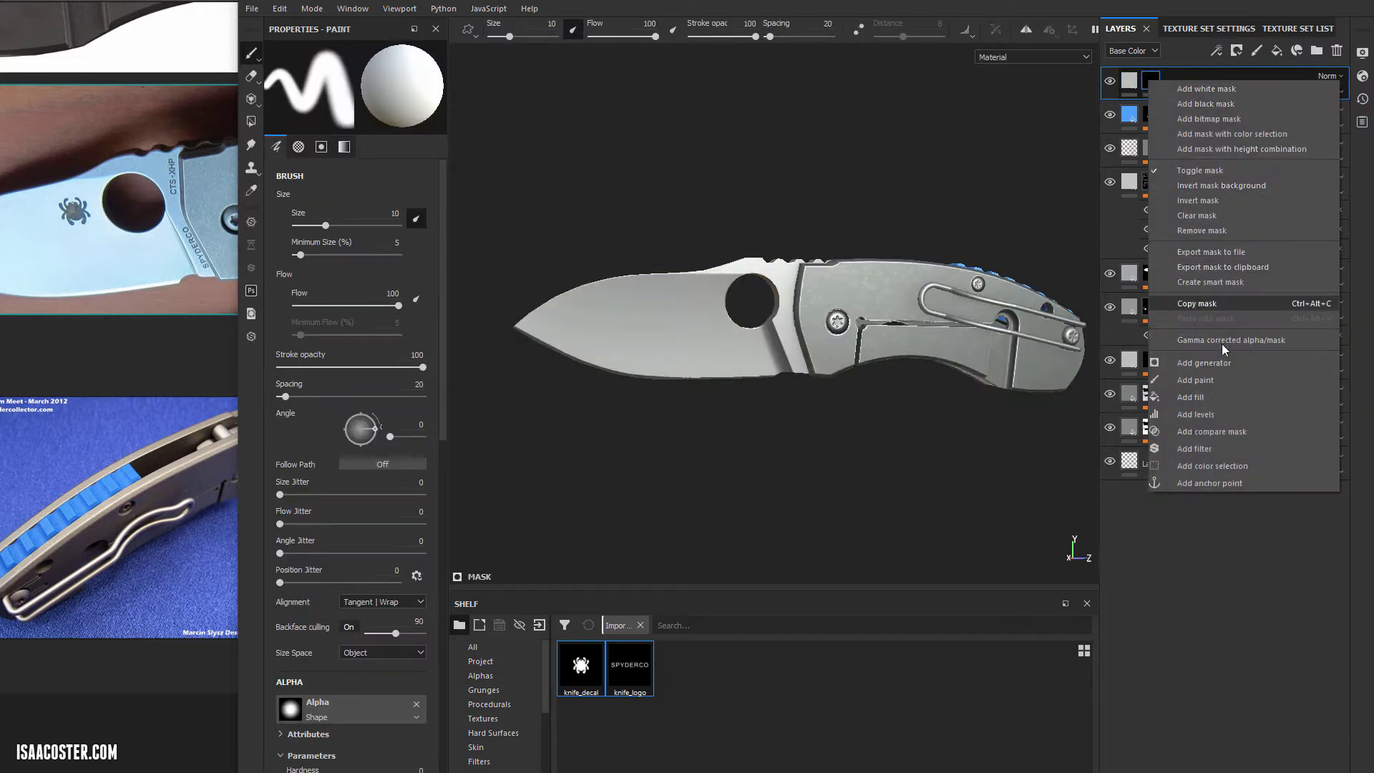
click(1209, 405)
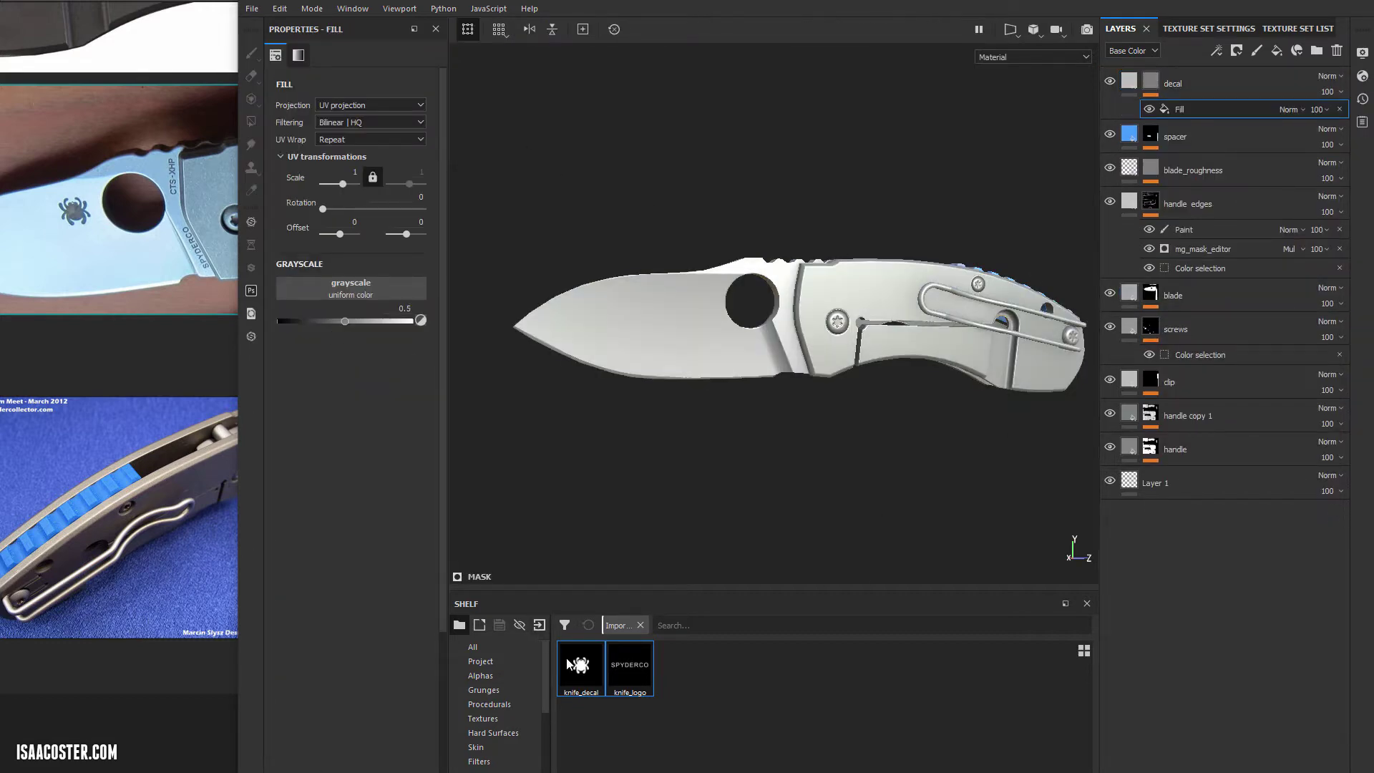
drag(569, 664, 381, 282)
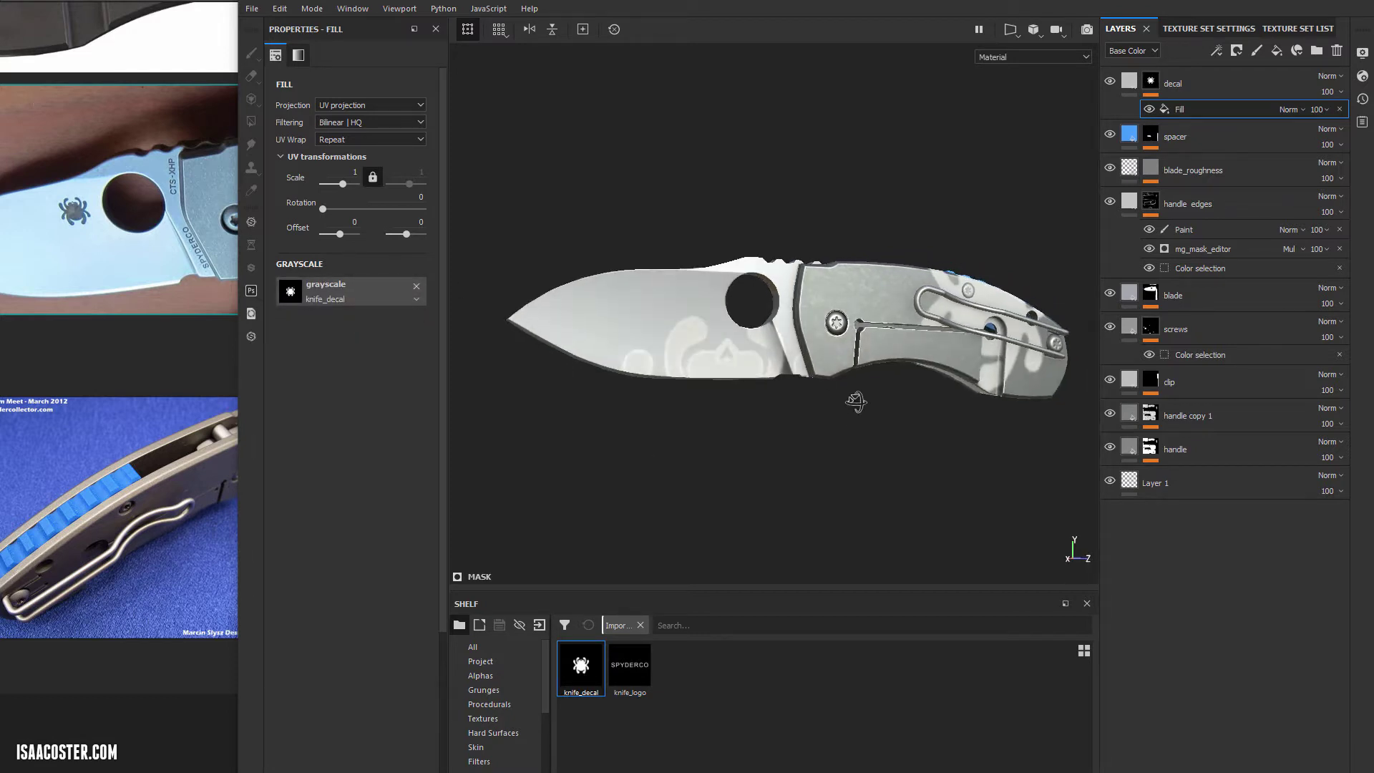
- Switch the viewport to the split 3D/2D view and enlarge the 2D side to show the whole UV layout
click(1021, 33)
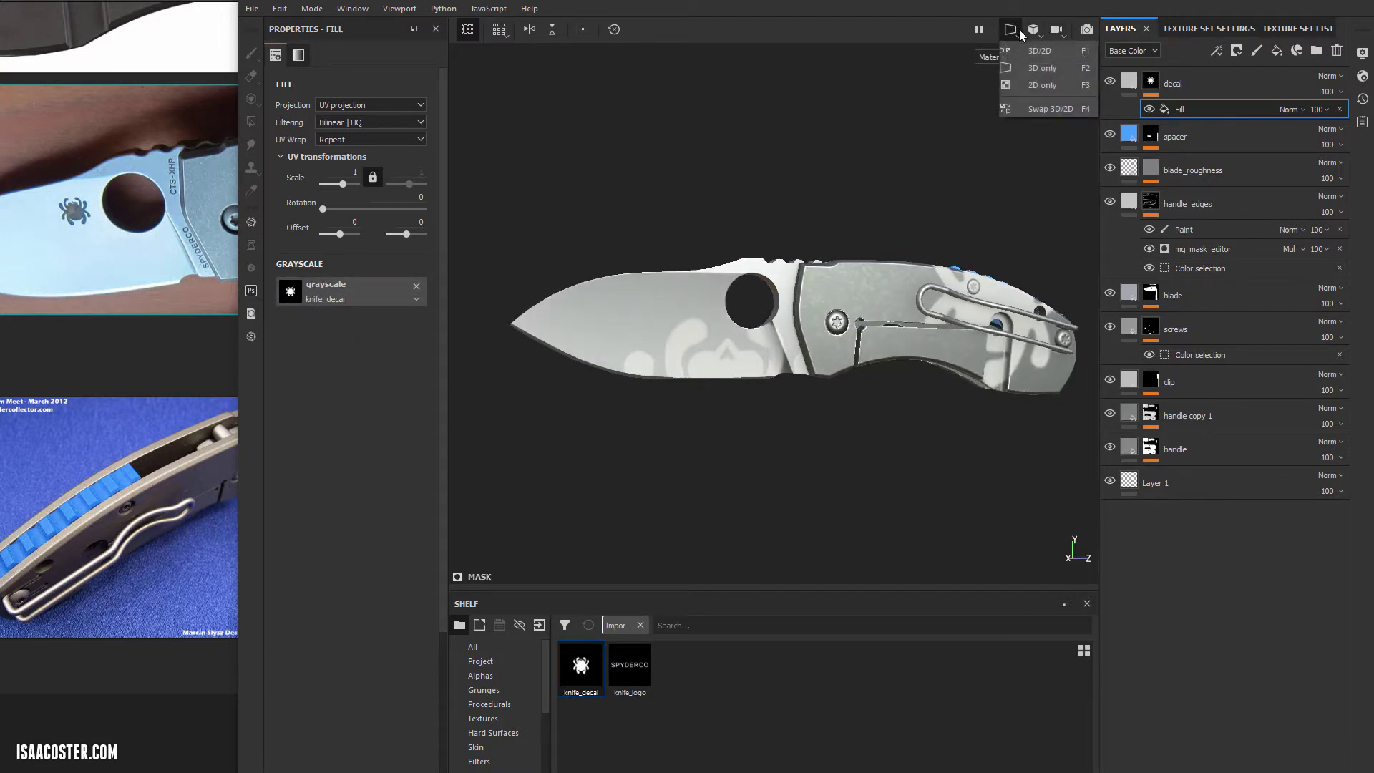
click(1048, 52)
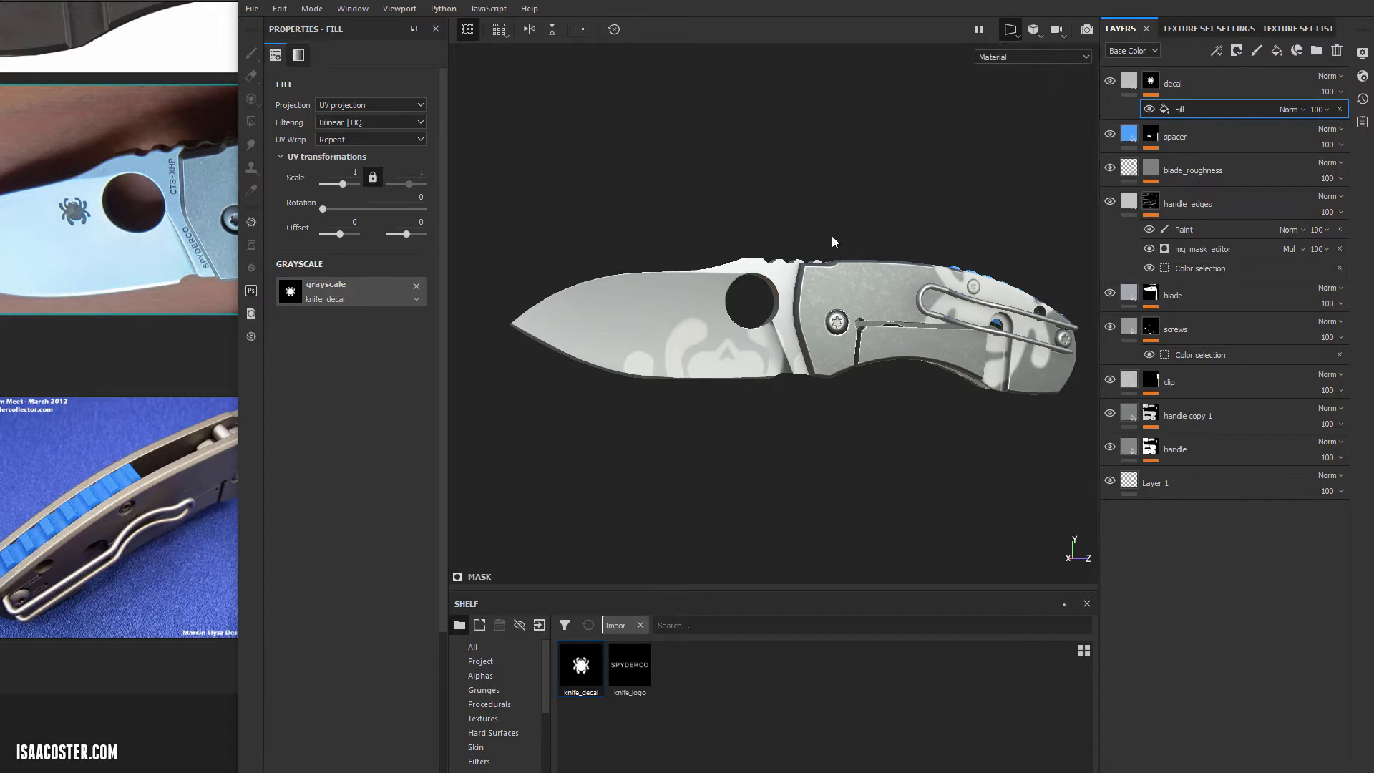
alt+middle_drag(950, 274, 842, 435)
scroll(888, 384, up, 1)
scroll(945, 365, down, 3)
scroll(958, 355, down, 2)
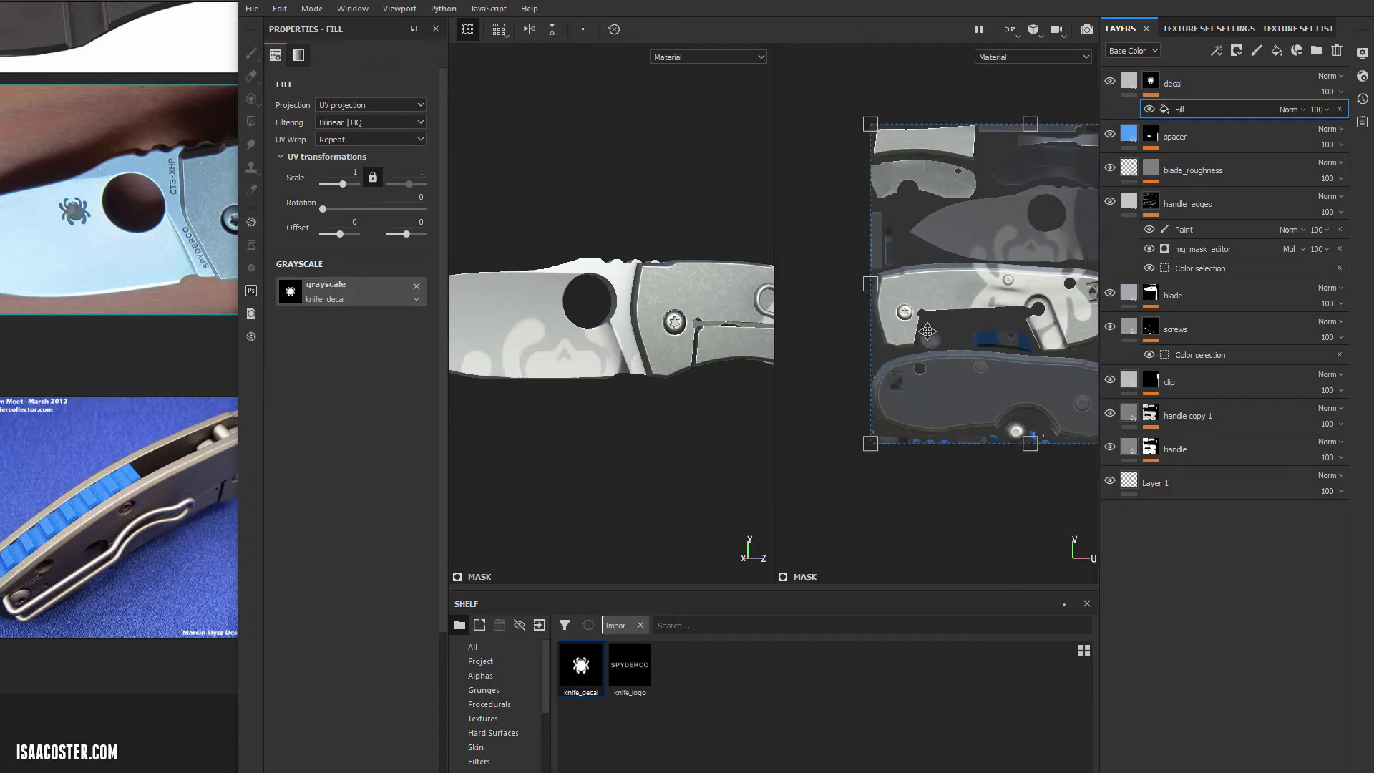
drag(765, 369, 688, 370)
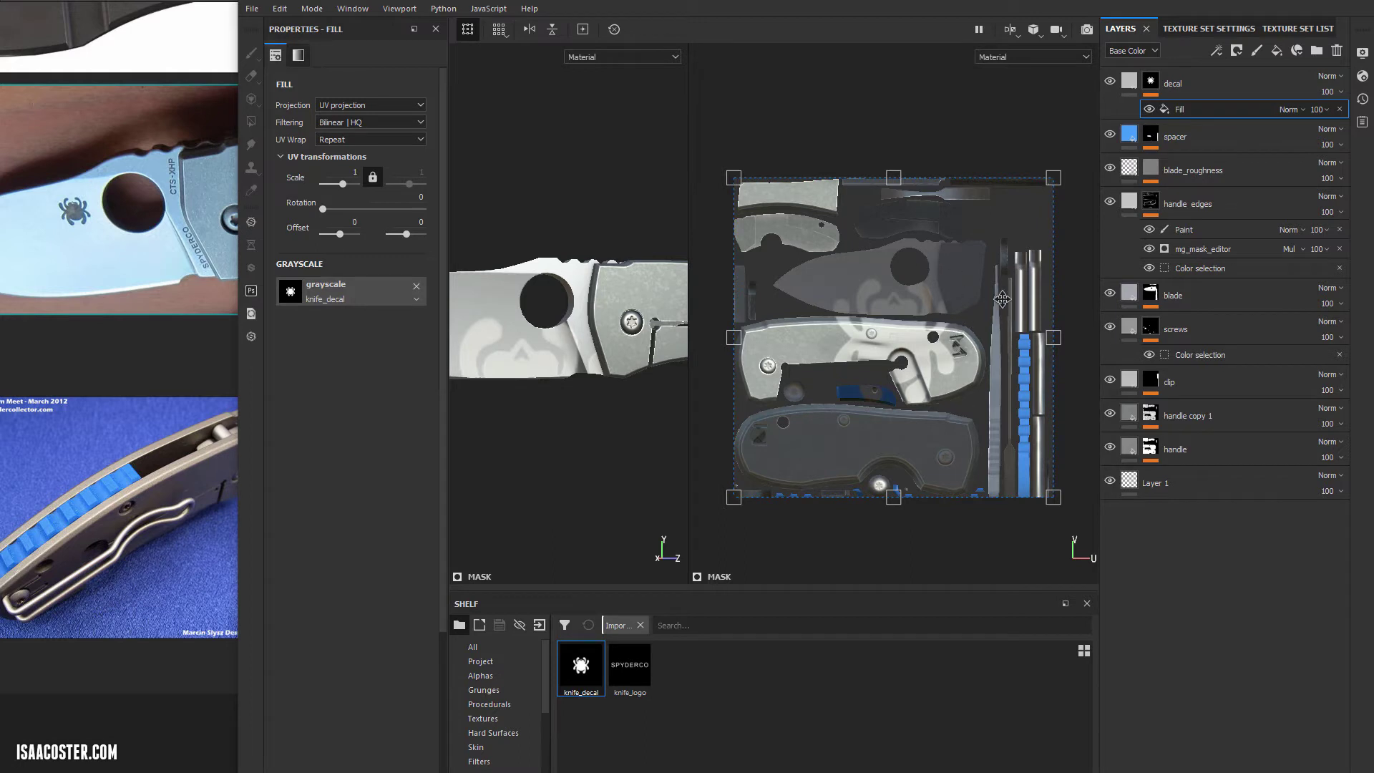
alt+drag(599, 403, 584, 338)
mouse_move(761, 332)
alt+middle_down()
mouse_move(818, 323)
mouse_move(751, 333)
mouse_move(765, 331)
alt+middle_up()
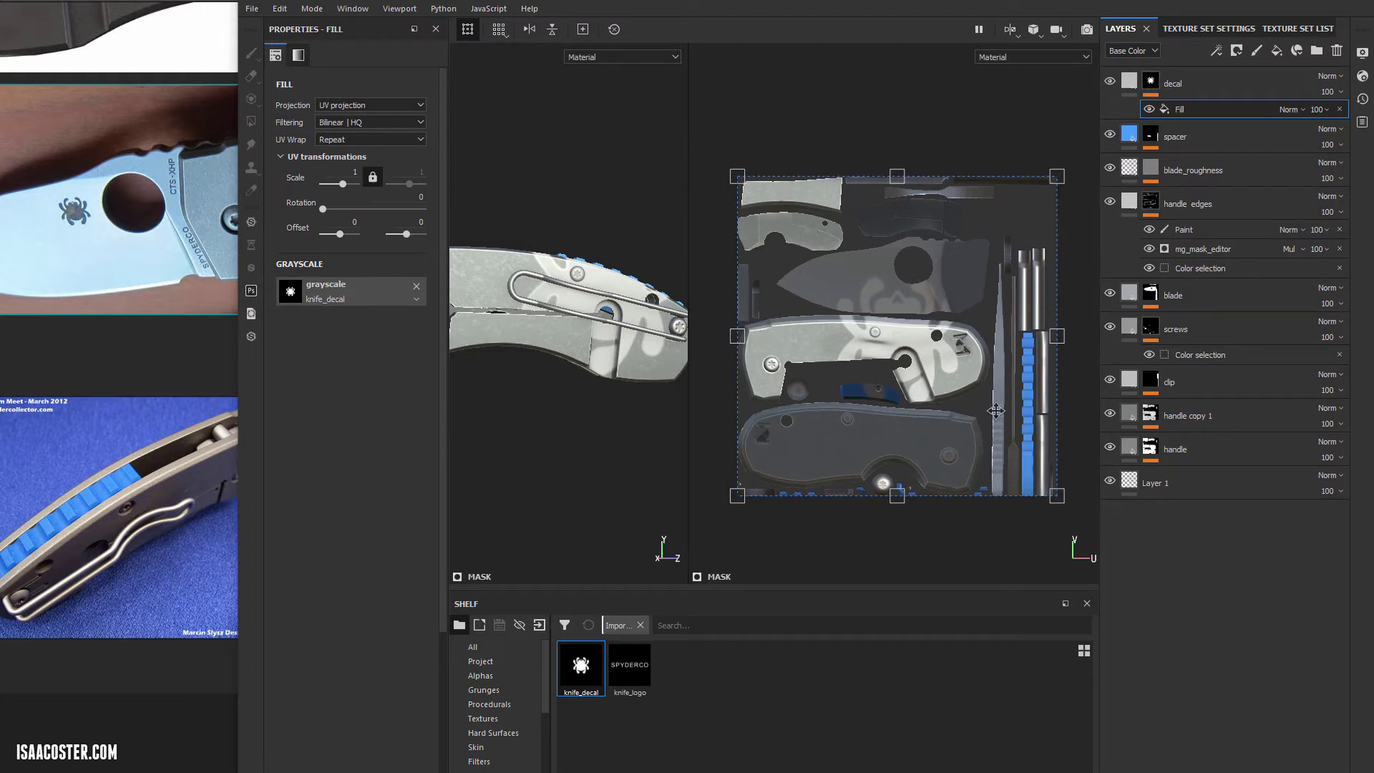
- Scale down the spider decal's projection and position it on the blade next to the round hole in the UV view
drag(1057, 495, 893, 279)
scroll(891, 276, up, 2)
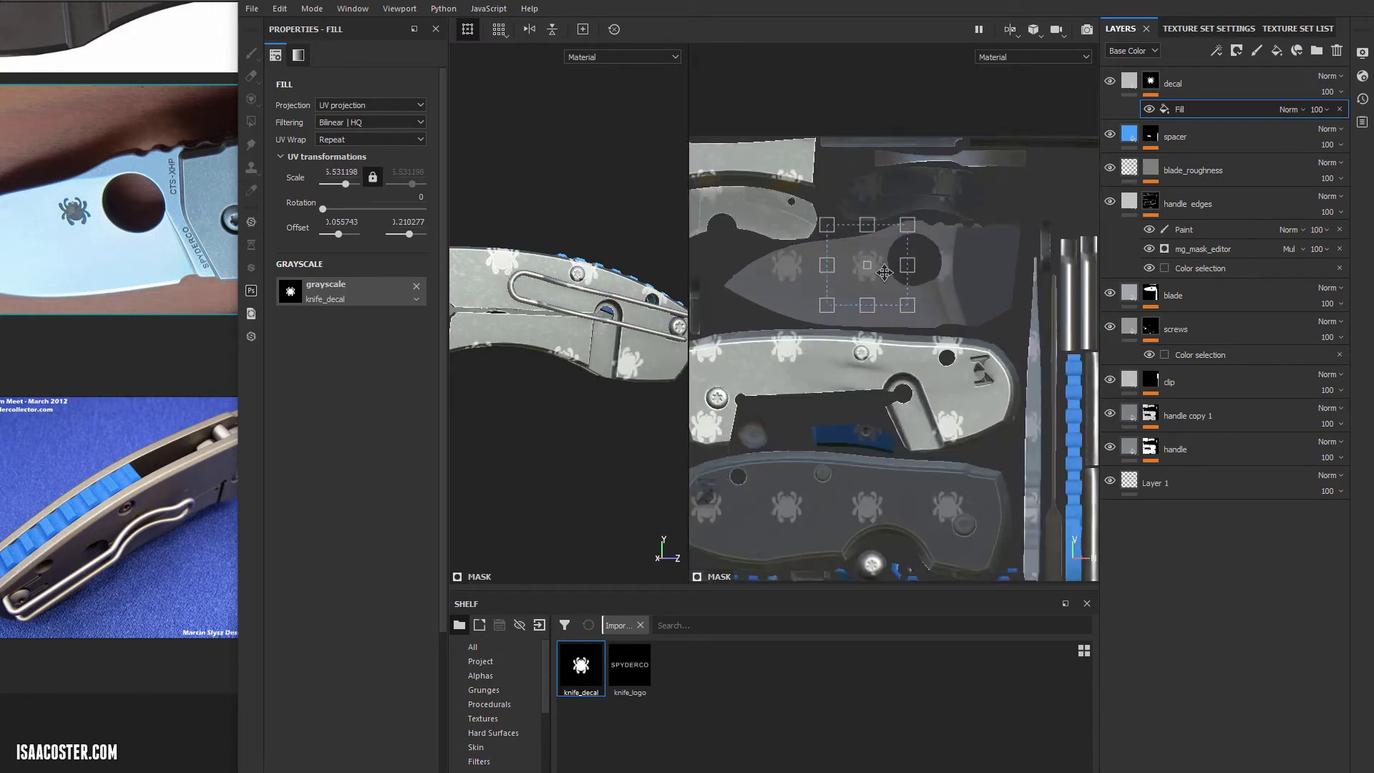
scroll(885, 272, up, 3)
drag(944, 358, 874, 274)
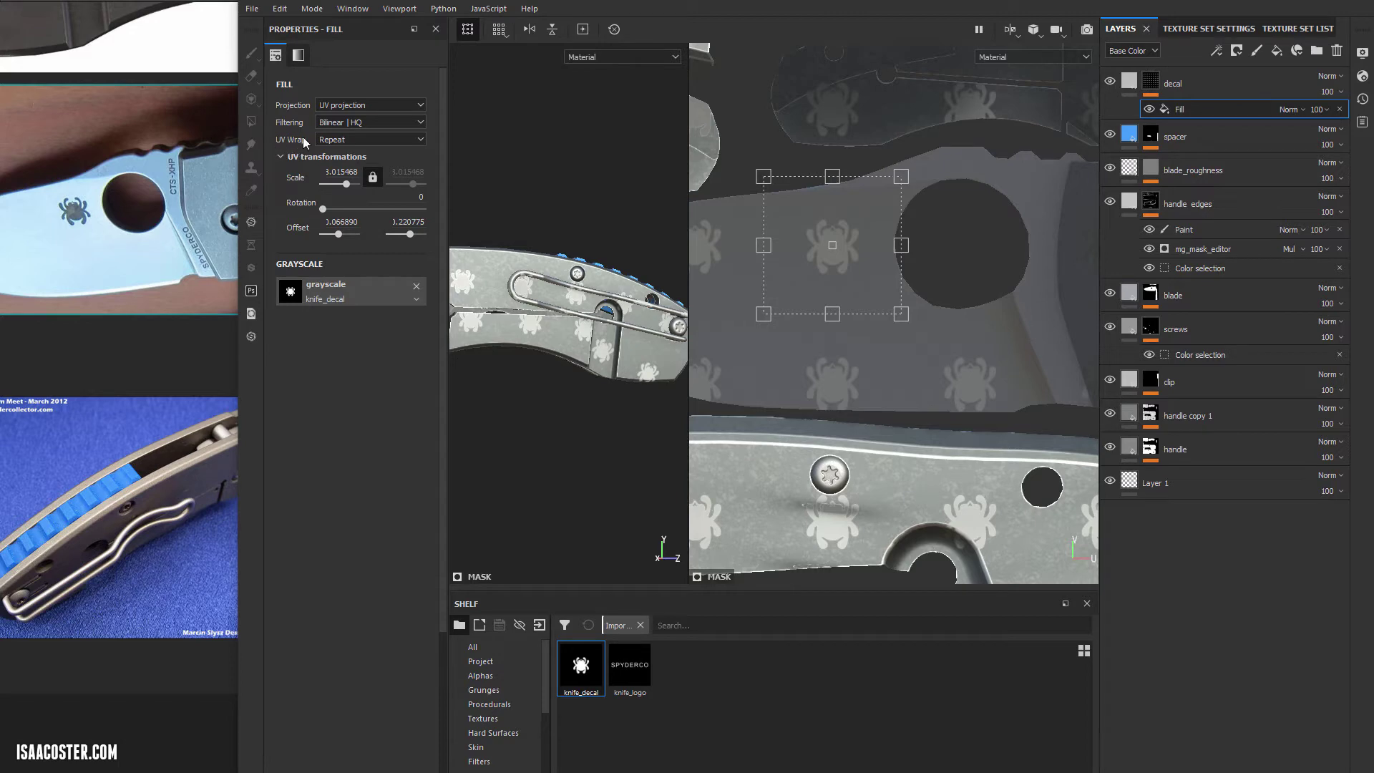
- Set the mask fill's UV Wrap to None and nudge the single spider decal into place beside the blade hole
click(353, 136)
click(351, 153)
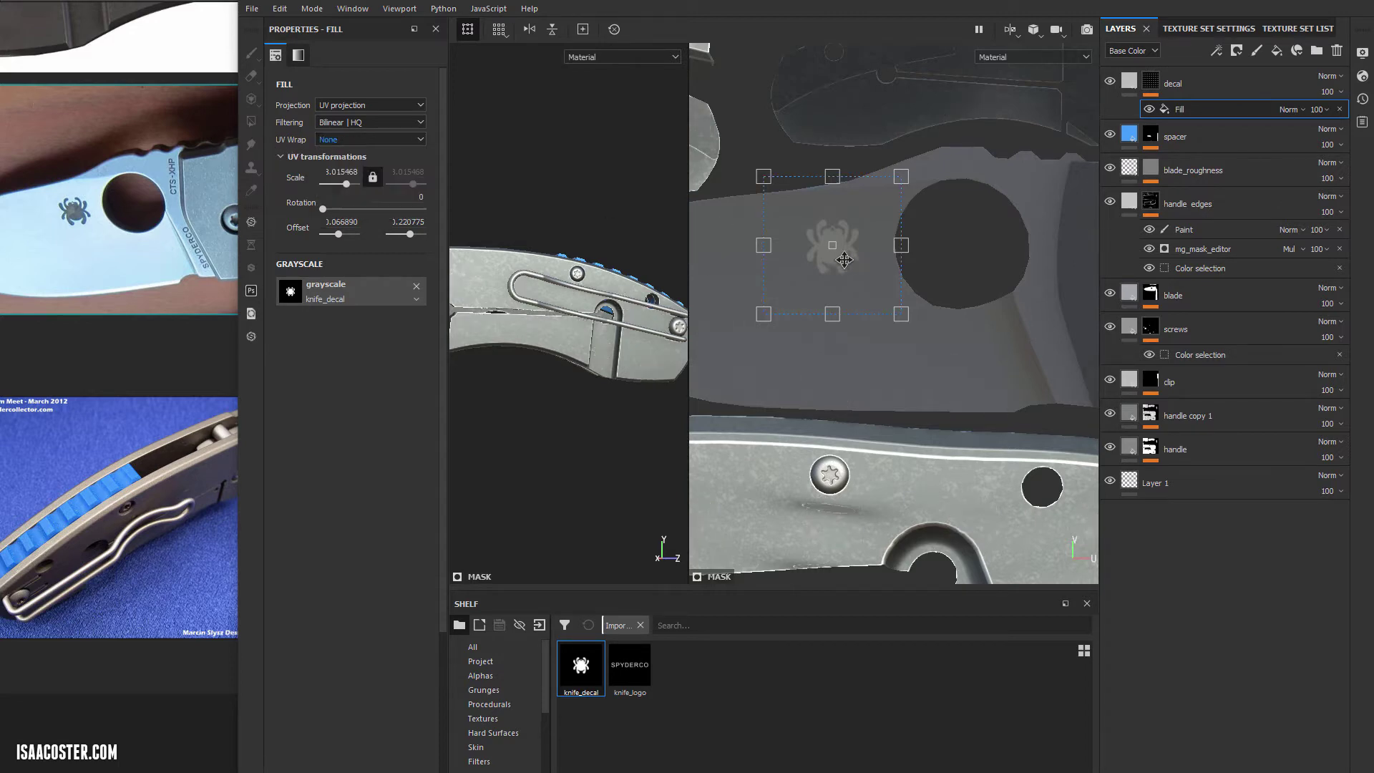
drag(845, 259, 844, 254)
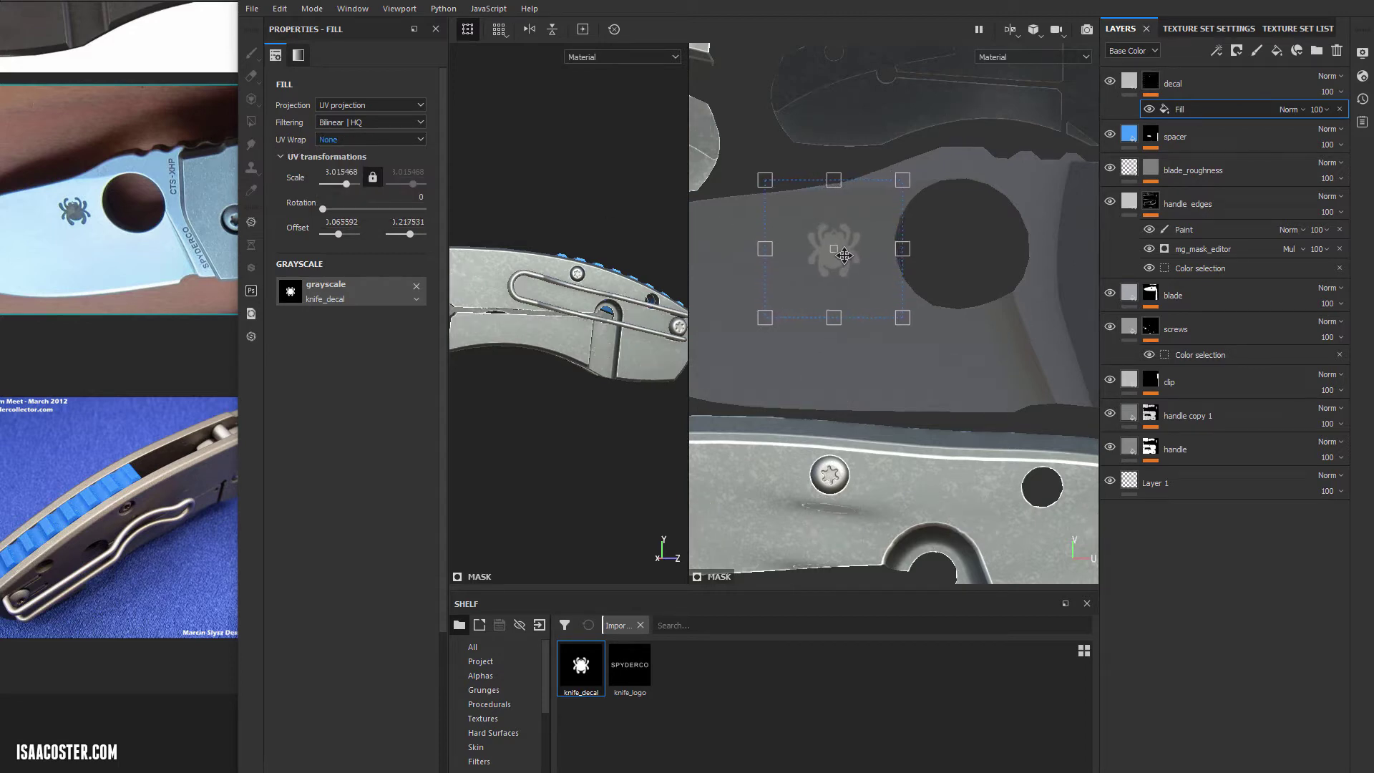
- Check the spider decal on the 3D blade and return the viewport to the 3D only view
mouse_move(566, 320)
alt+mouse_down()
mouse_move(634, 370)
mouse_move(585, 331)
alt+mouse_up()
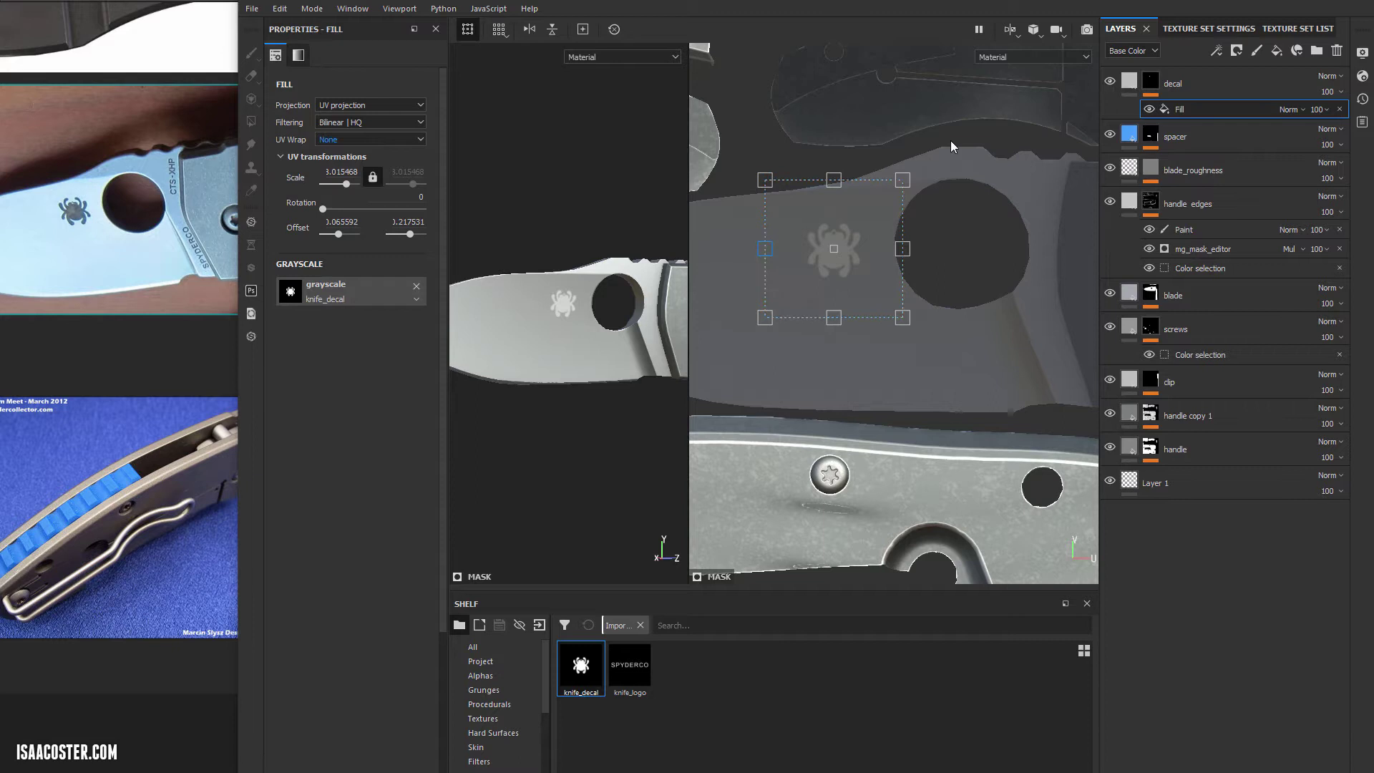
click(1009, 31)
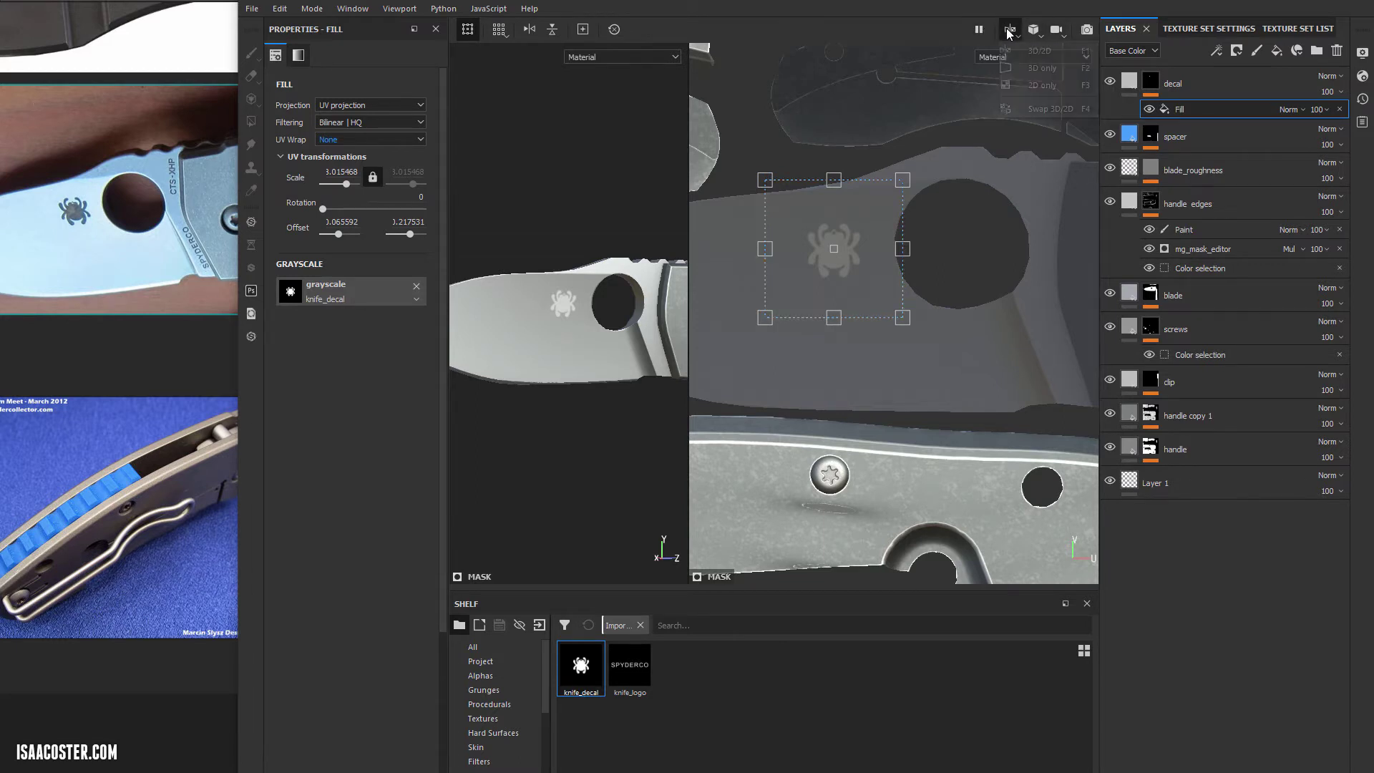
click(1042, 68)
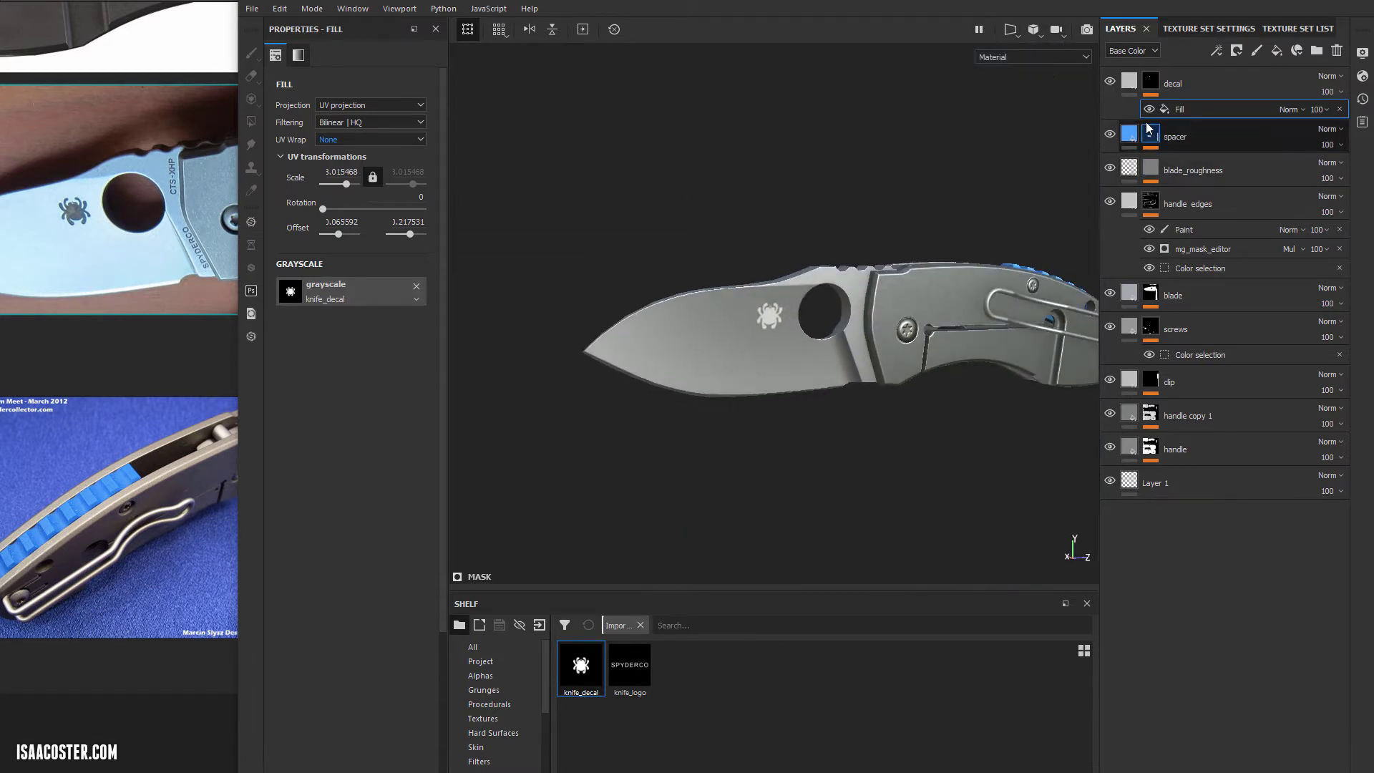
- Set the decal layer's base color to dark grey, about 0.051 in each RGB channel, and compare the spider with the reference photo
click(1129, 81)
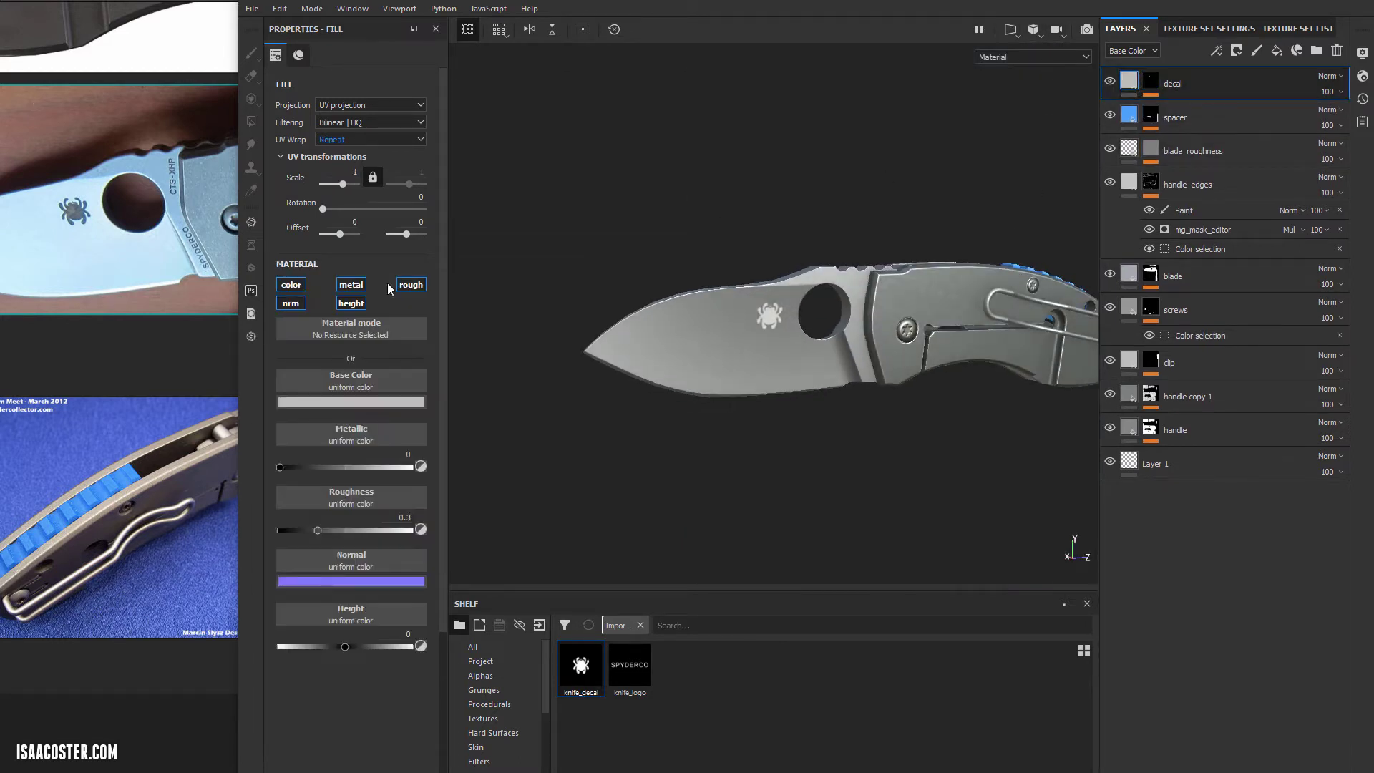
click(304, 402)
drag(343, 511, 293, 519)
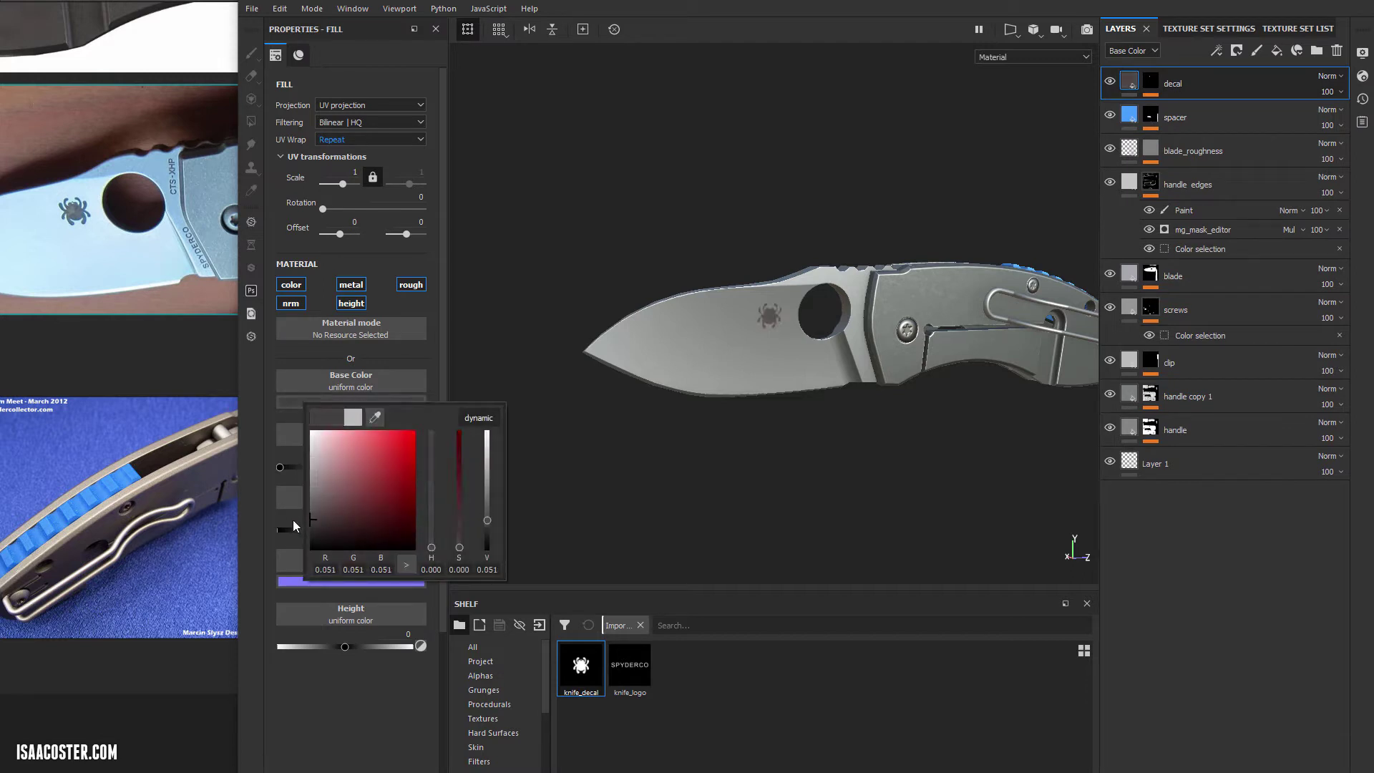
alt+drag(627, 402, 716, 383)
alt+right_drag(773, 379, 929, 405)
alt+middle_drag(804, 344, 998, 360)
alt+drag(976, 360, 1002, 361)
alt+right_drag(1001, 361, 1149, 372)
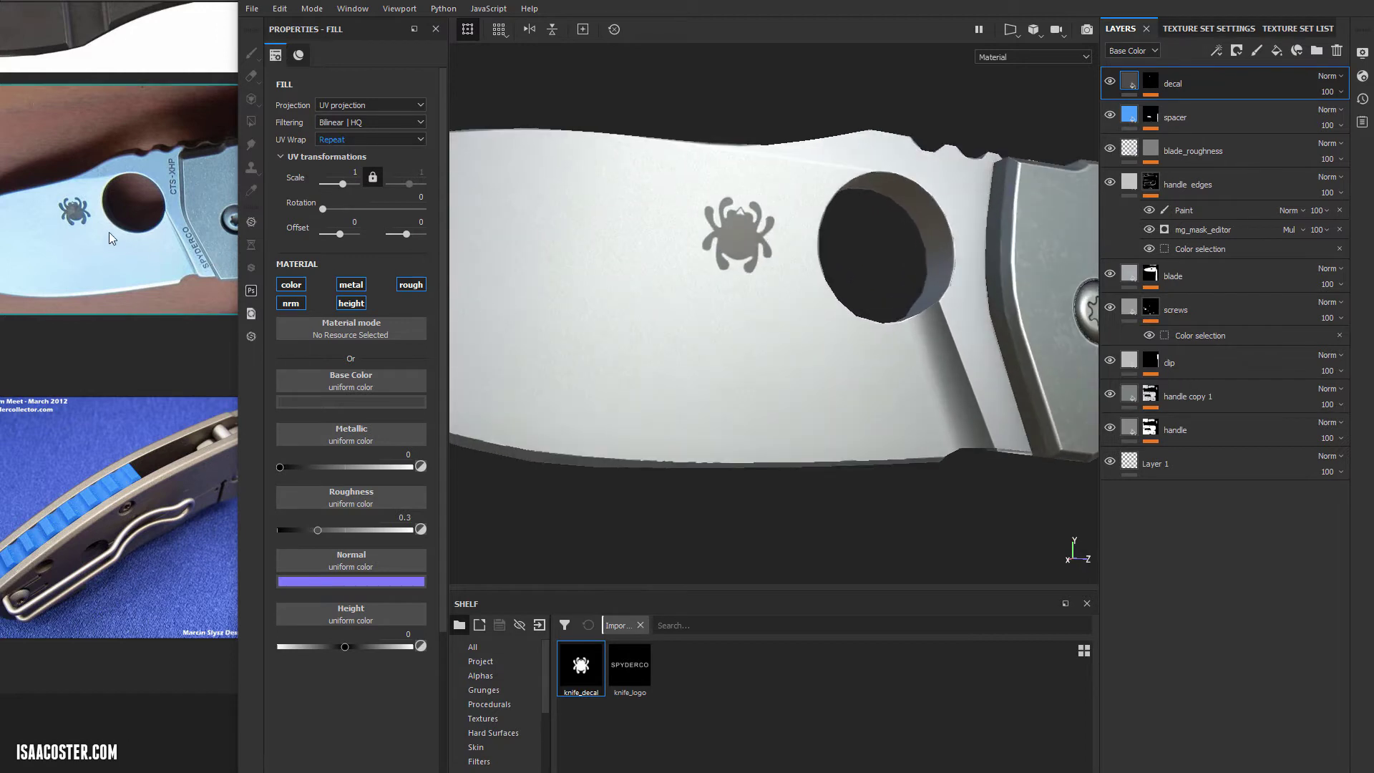
mouse_move(678, 274)
alt+mouse_down()
mouse_move(684, 285)
mouse_move(687, 268)
alt+mouse_up()
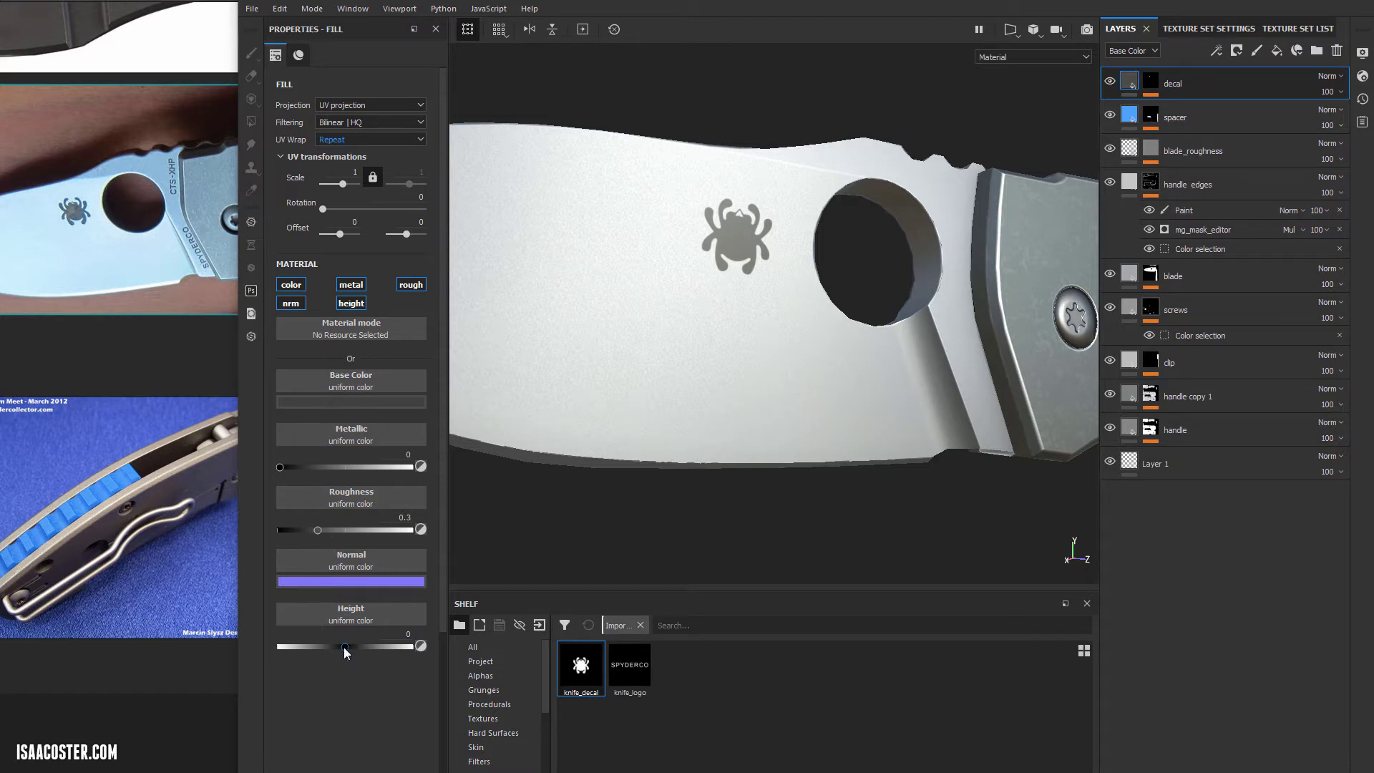
- Engrave the spider decal with a height of about -0.0476 and set its metallic value to 1
drag(345, 647, 342, 648)
alt+drag(674, 503, 723, 486)
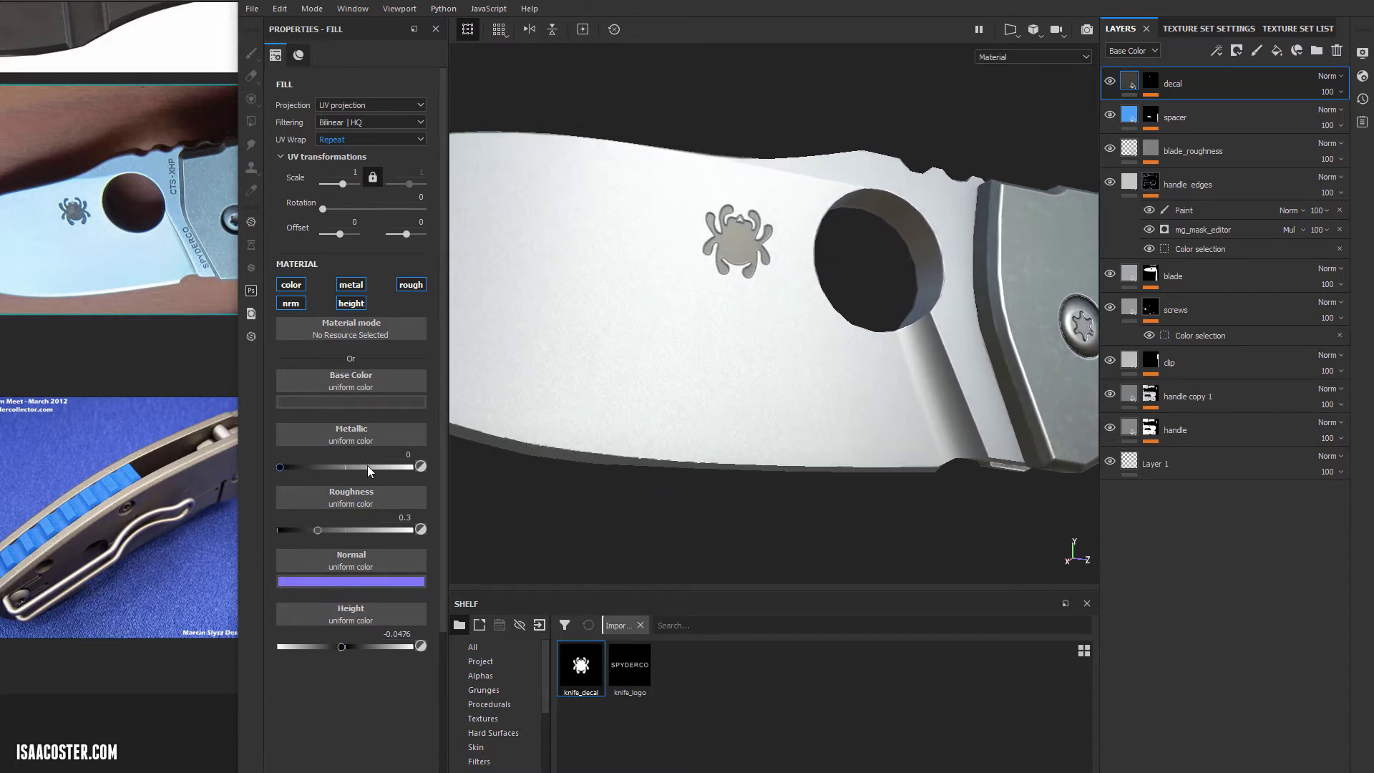
drag(409, 466, 361, 468)
alt+drag(579, 429, 629, 300)
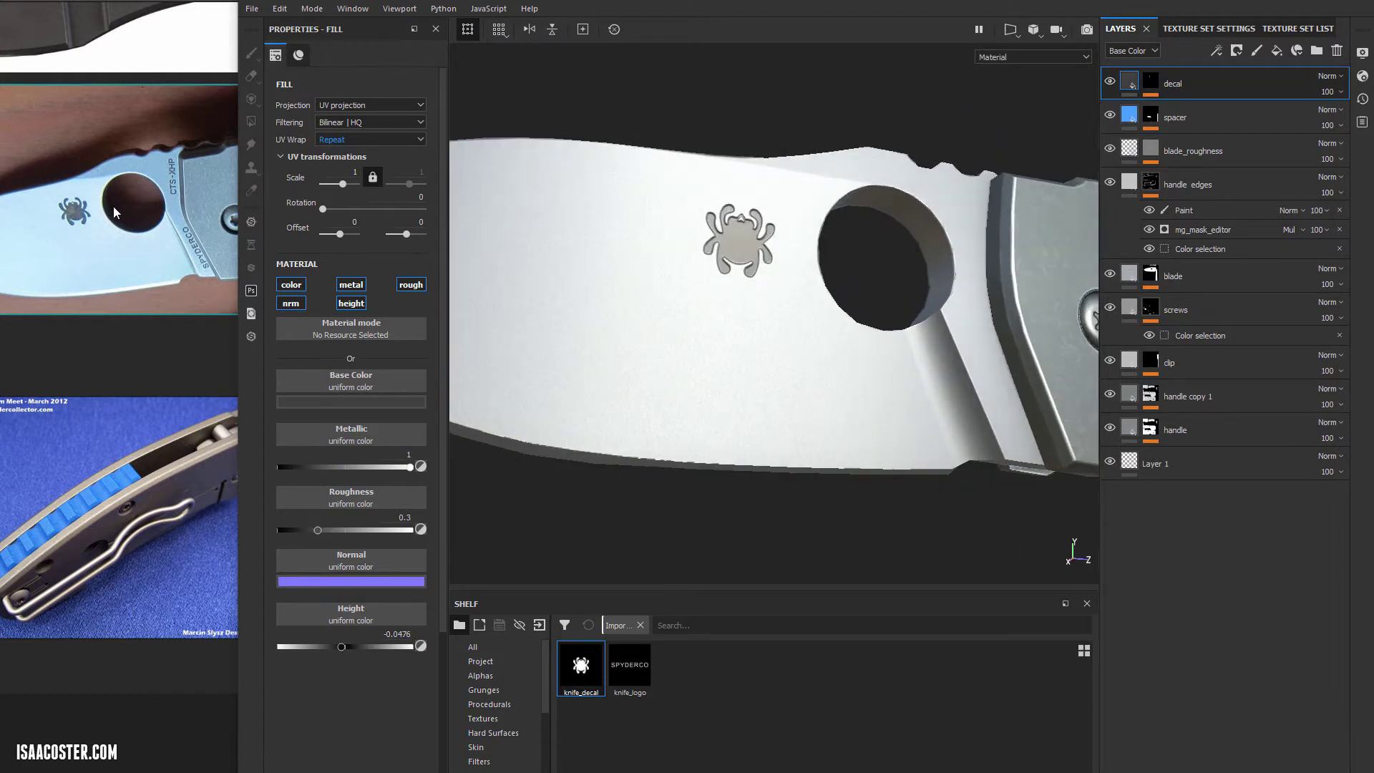
alt+drag(699, 190, 589, 250)
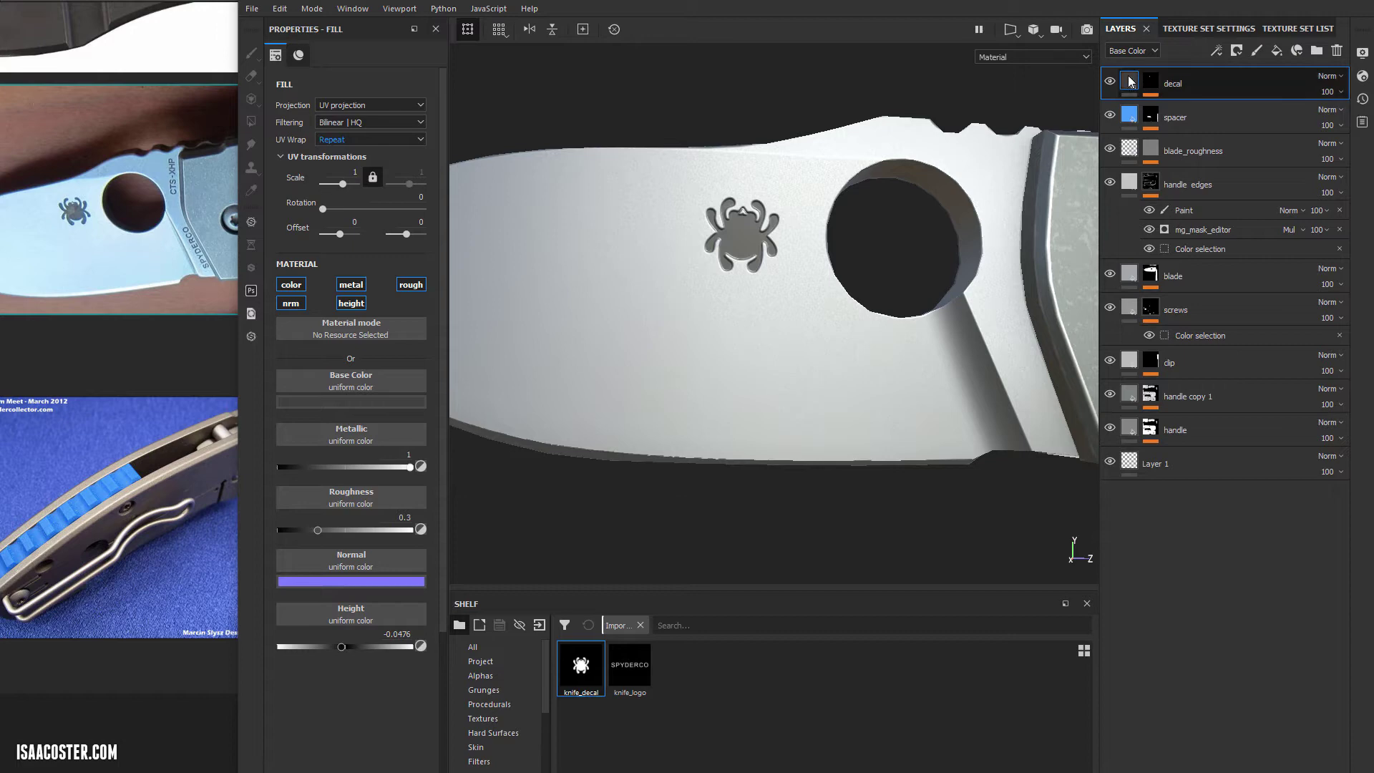
- Lighten the decal's base color to about 0.079 in each RGB channel and check it from several angles
click(365, 404)
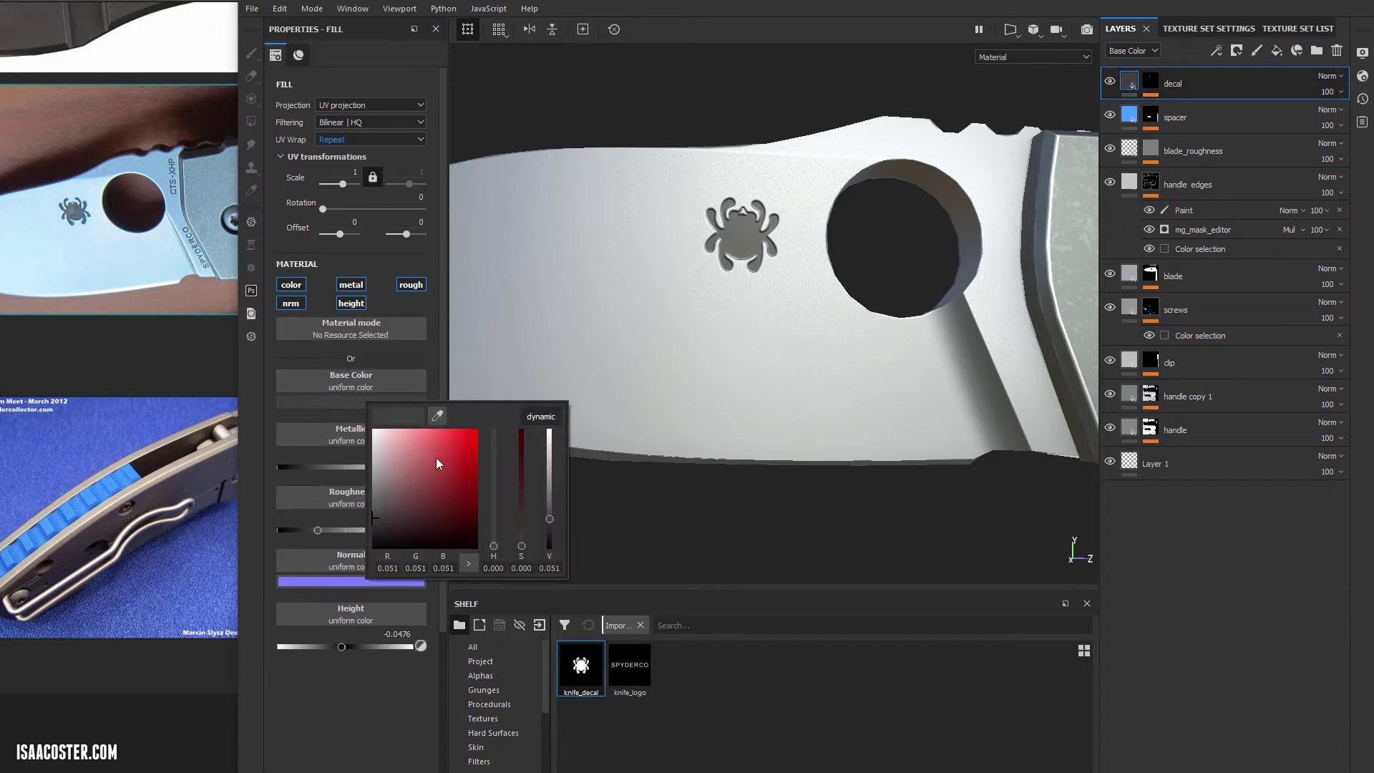
drag(373, 523, 370, 516)
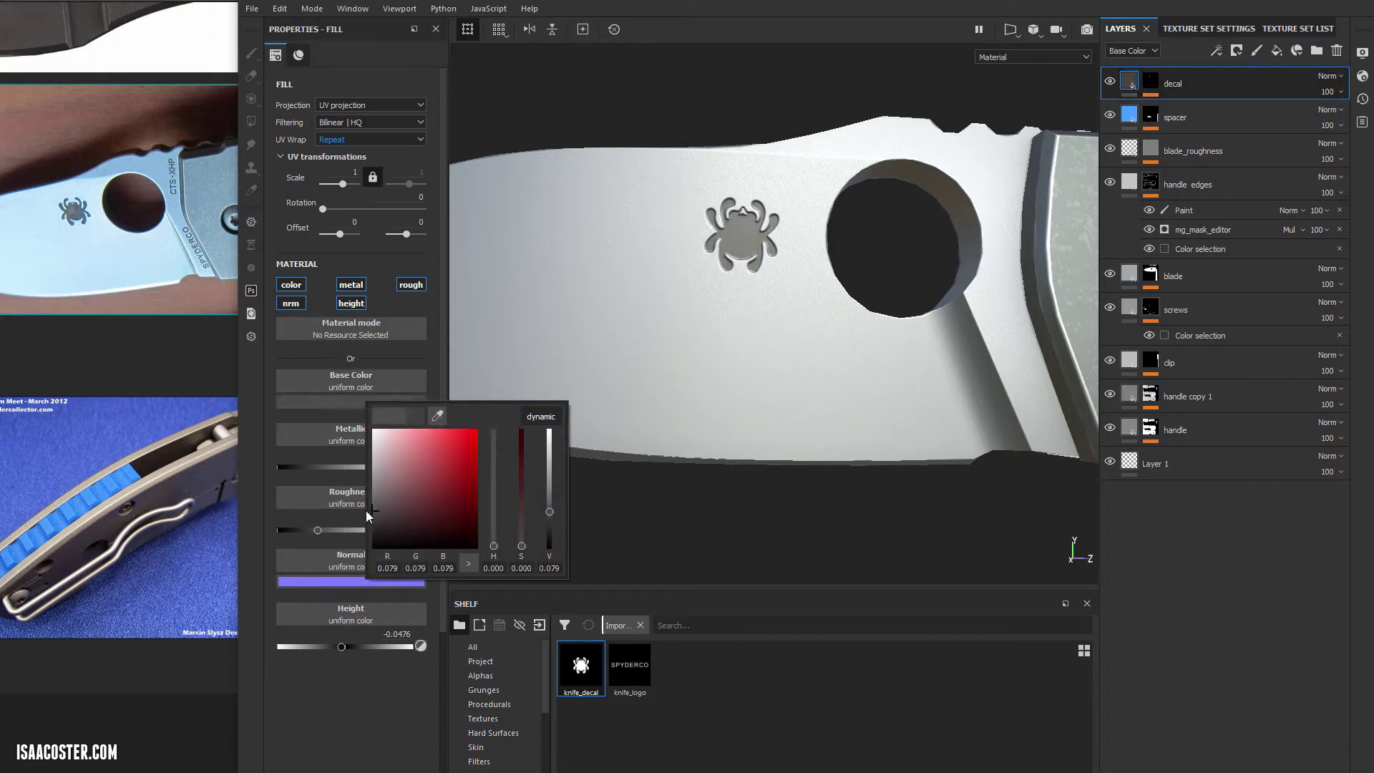
alt+drag(737, 365, 809, 374)
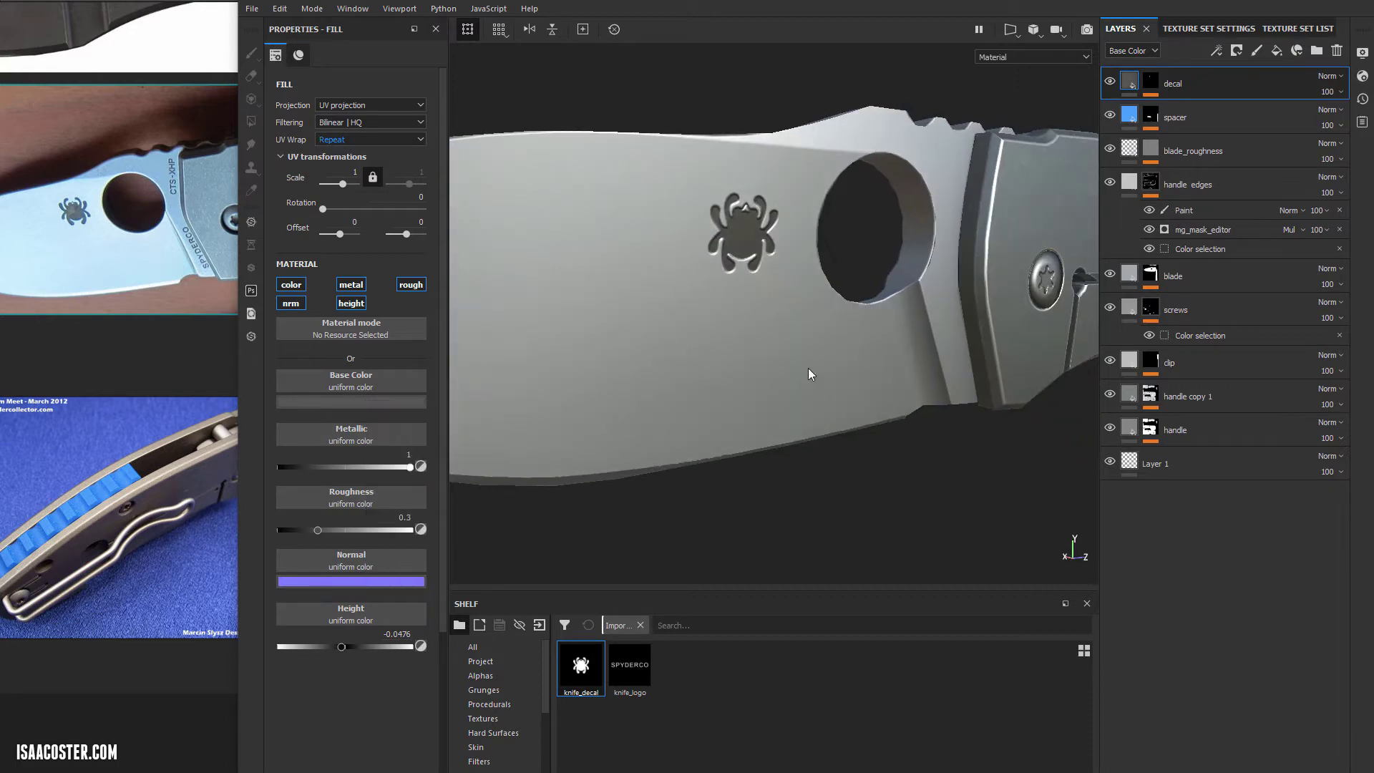
alt+right_drag(809, 375, 677, 298)
alt+drag(678, 298, 1200, 284)
- Adjust the decal's roughness to about 0.455 while checking how it reflects light on both blade faces
shift+right_drag(674, 224, 607, 229)
alt+drag(586, 199, 670, 79)
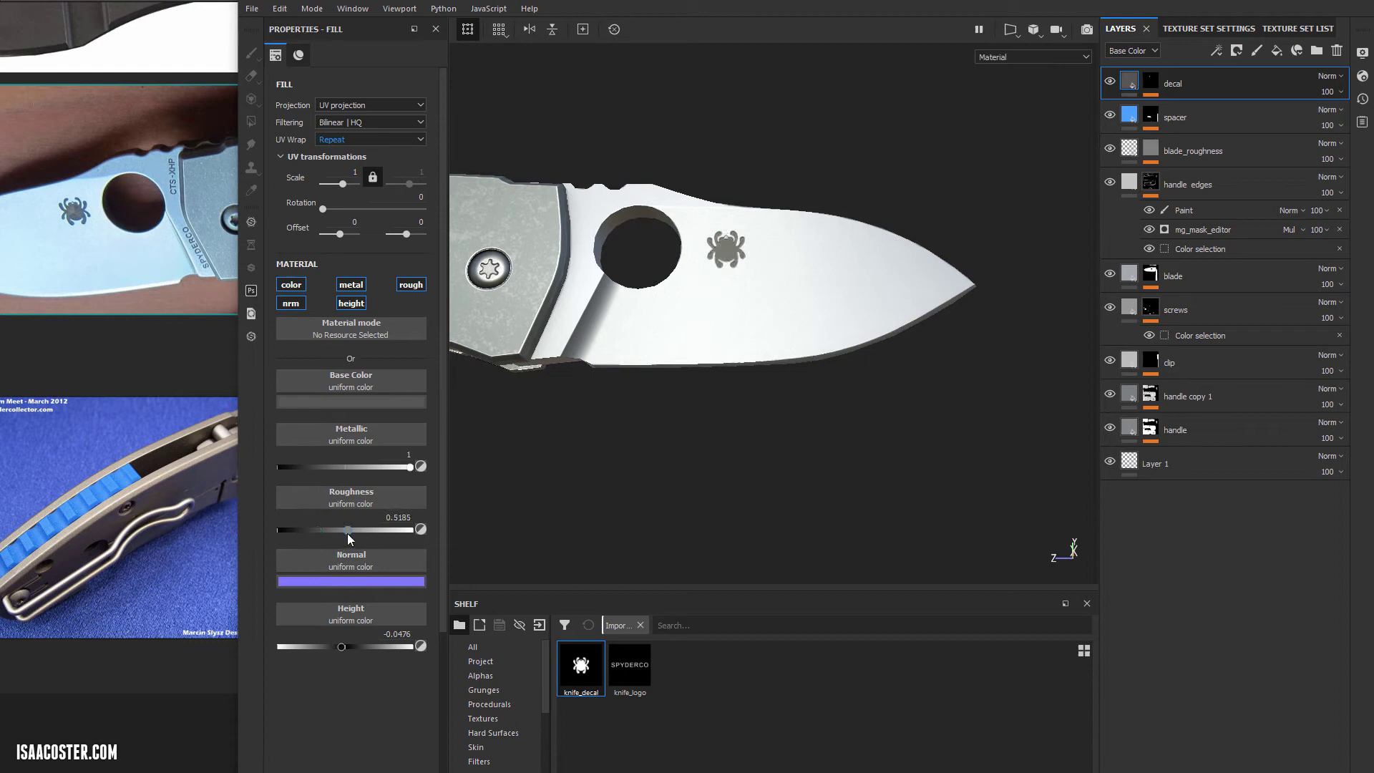
alt+drag(724, 420, 436, 352)
alt+middle_drag(867, 275, 599, 315)
click(727, 304)
mouse_move(727, 304)
shift+right_down()
mouse_move(733, 276)
mouse_move(778, 286)
shift+right_up()
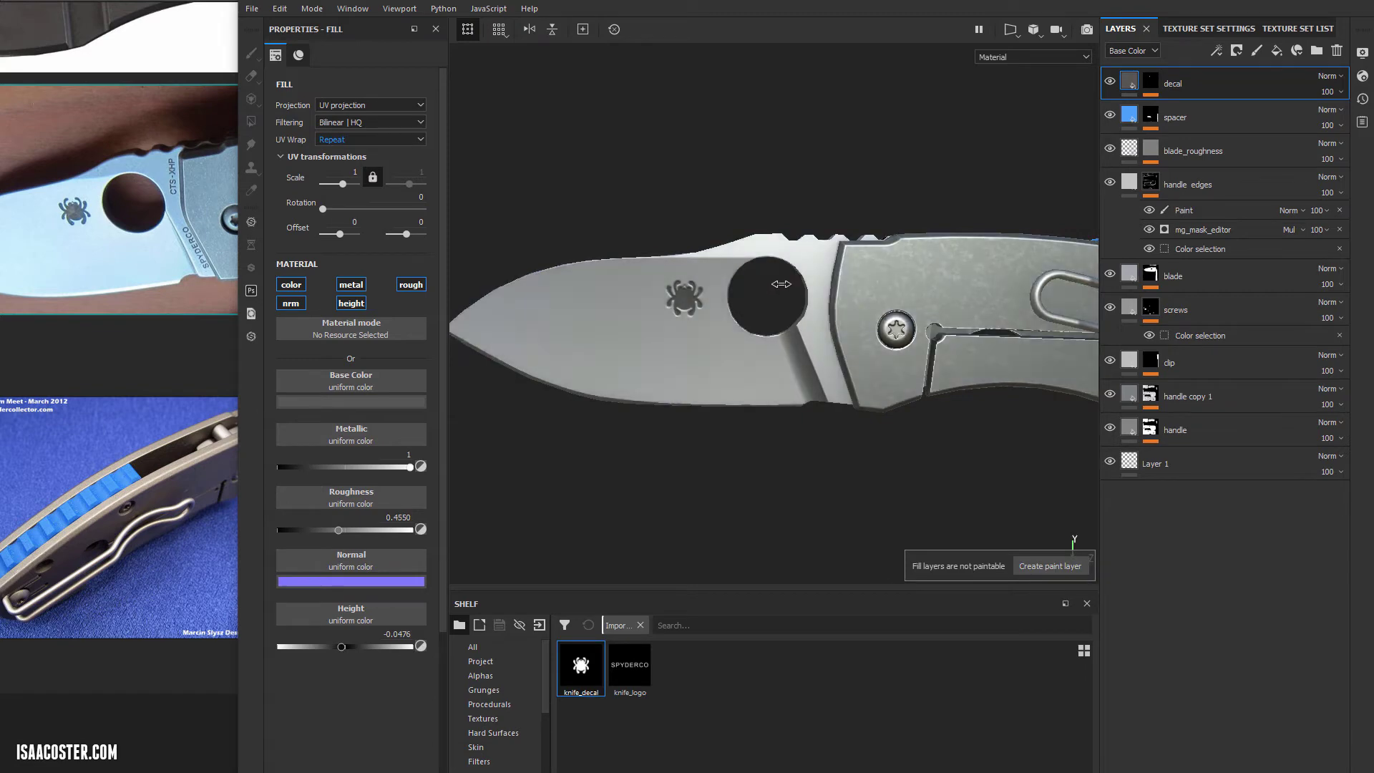
mouse_move(779, 286)
alt+mouse_down()
mouse_move(804, 227)
mouse_move(866, 286)
alt+mouse_up()
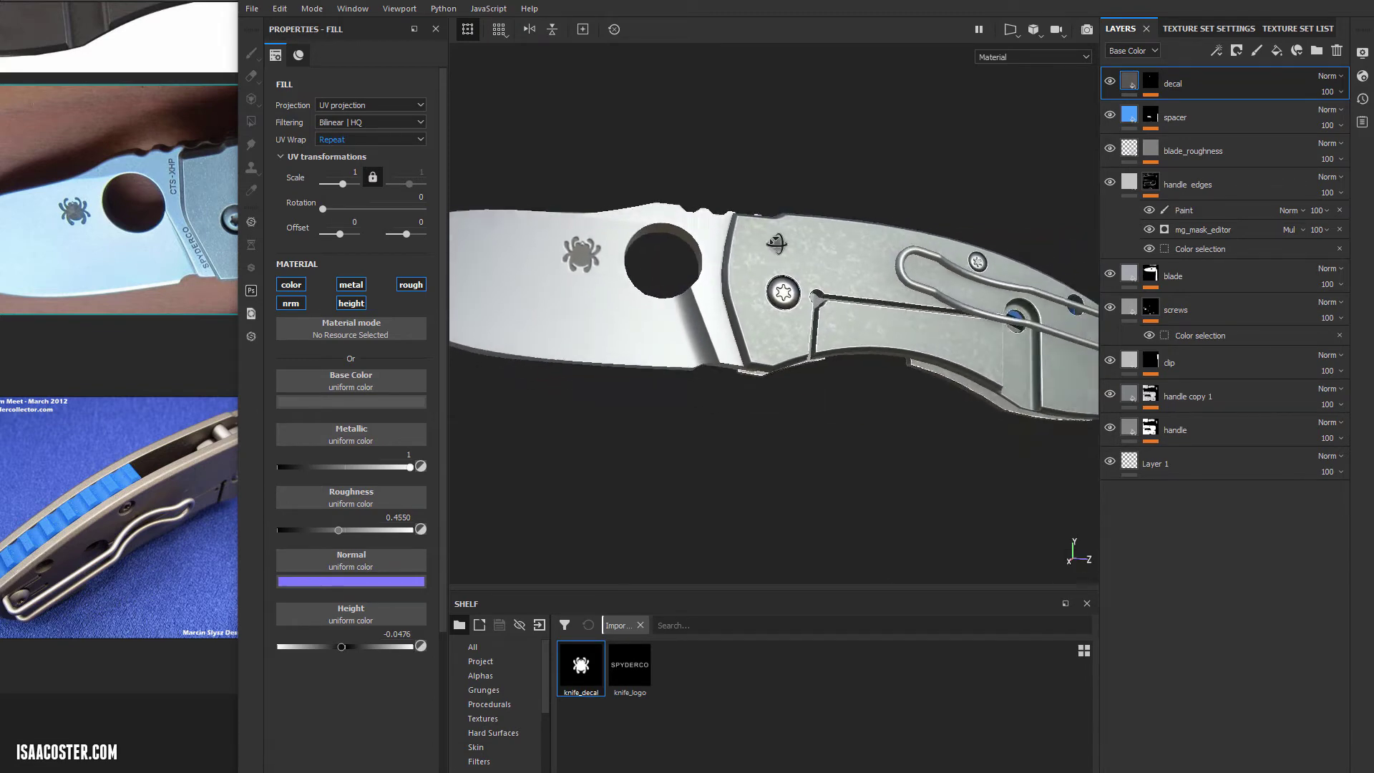
- Create a fill layer named text above decal, with a black mask containing a fill that uses the knife_logo alpha
alt+drag(776, 244, 868, 253)
scroll(867, 253, up, 3)
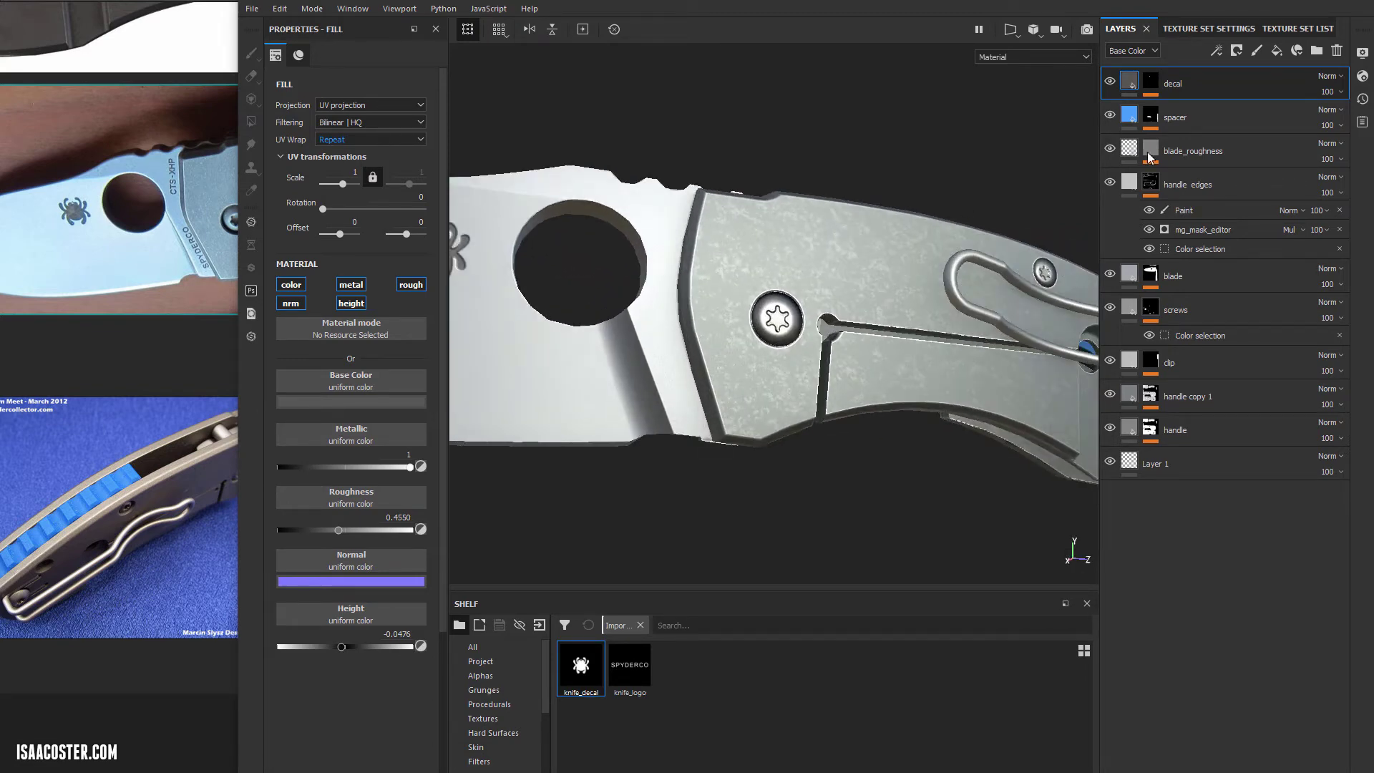
click(1276, 50)
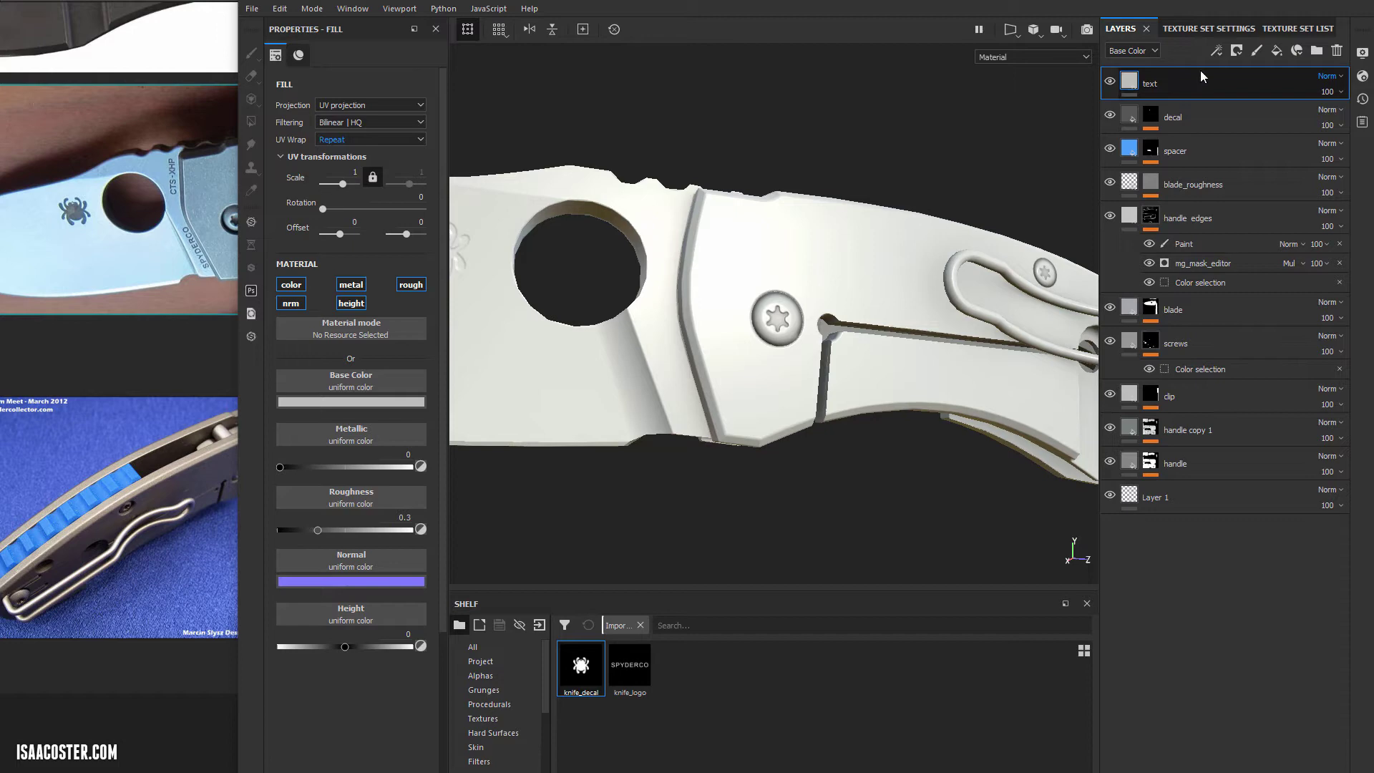
right_click(1200, 70)
key(Escape)
right_click(1153, 81)
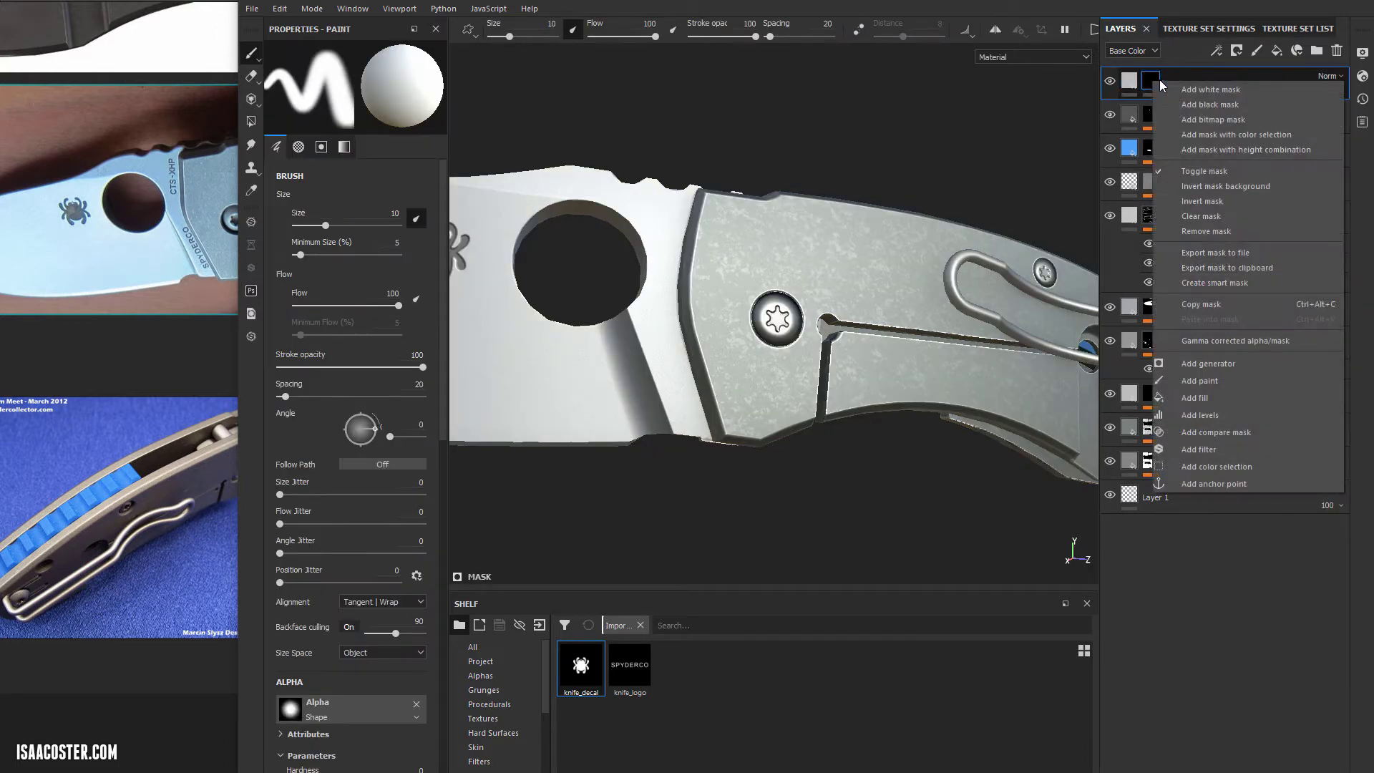
click(1197, 398)
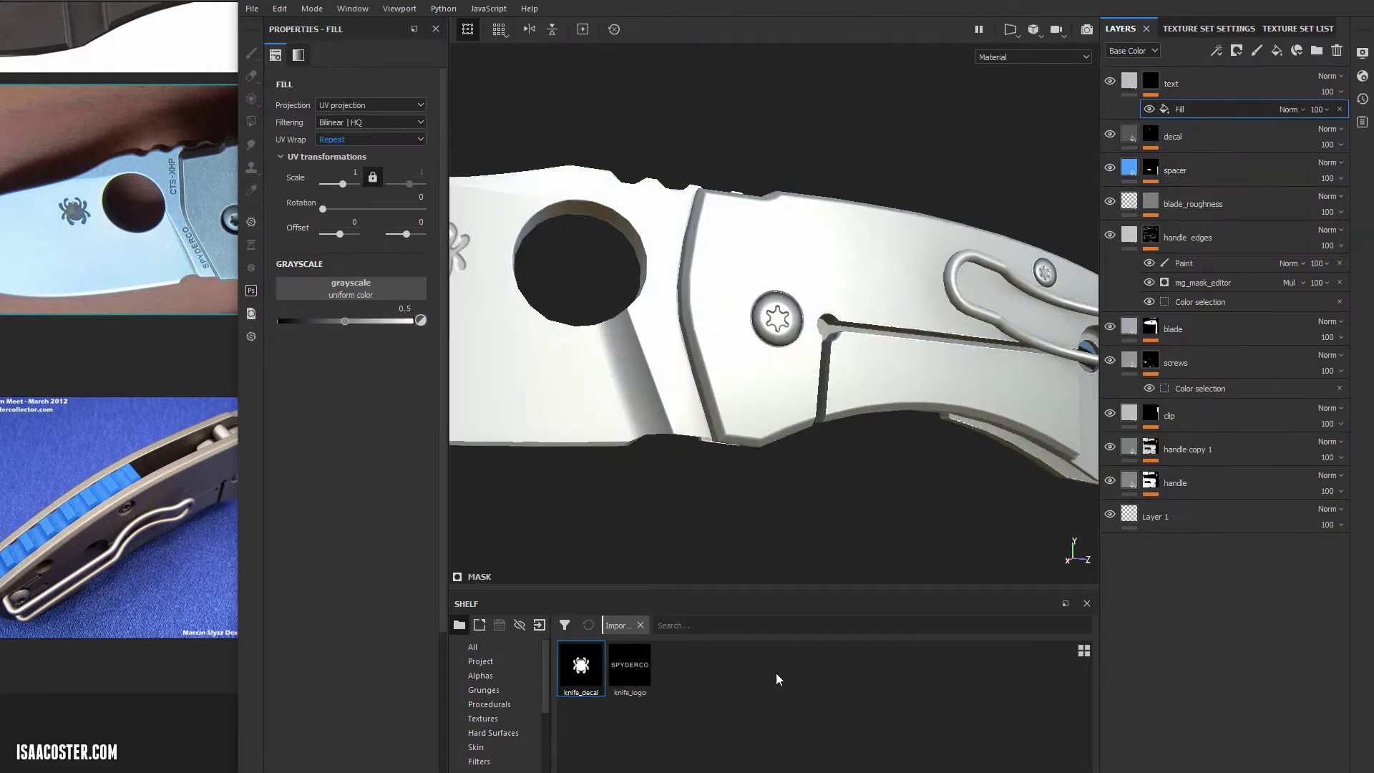
drag(645, 671, 359, 285)
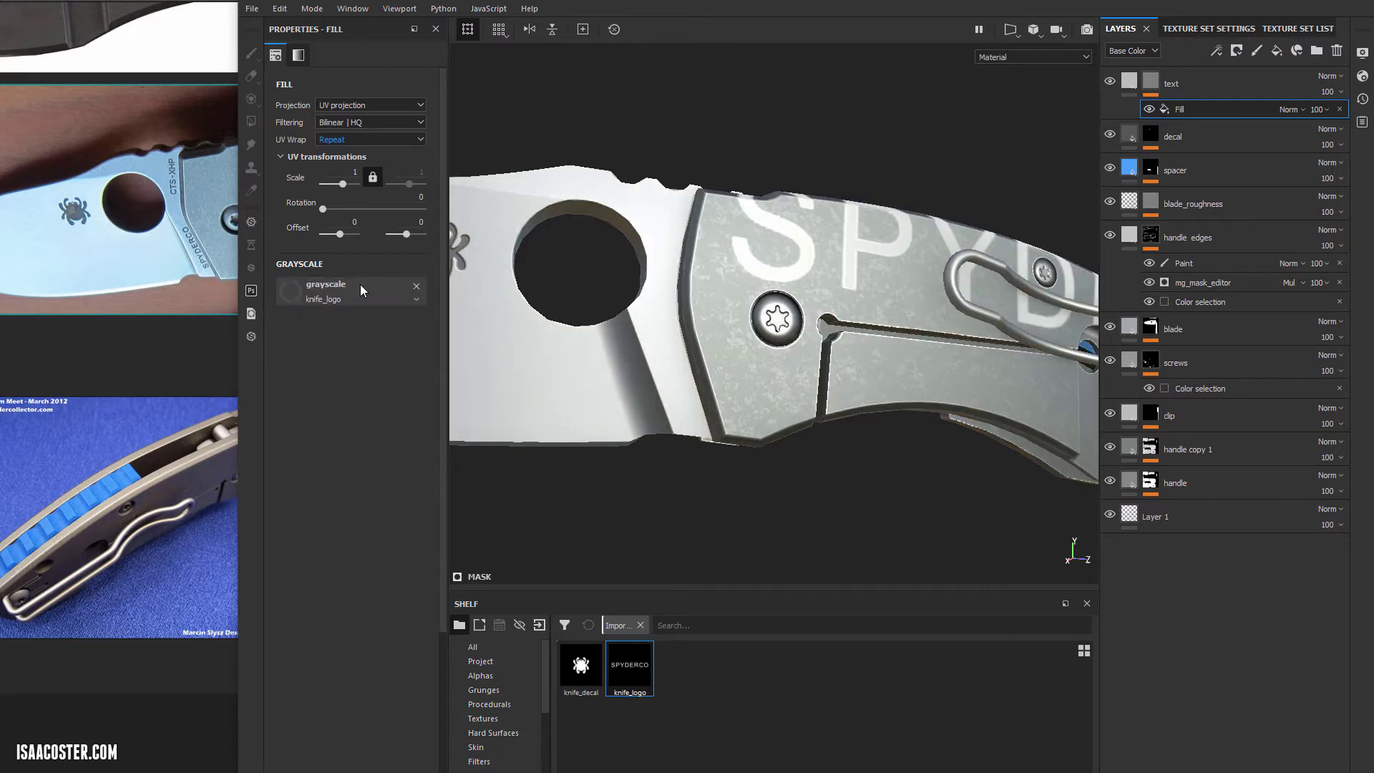
- In the 2D only view, scale the logo projection to about 10.94, rotate it about 286°, and place it on the strip beside the blade's bevel
click(1027, 30)
click(1016, 28)
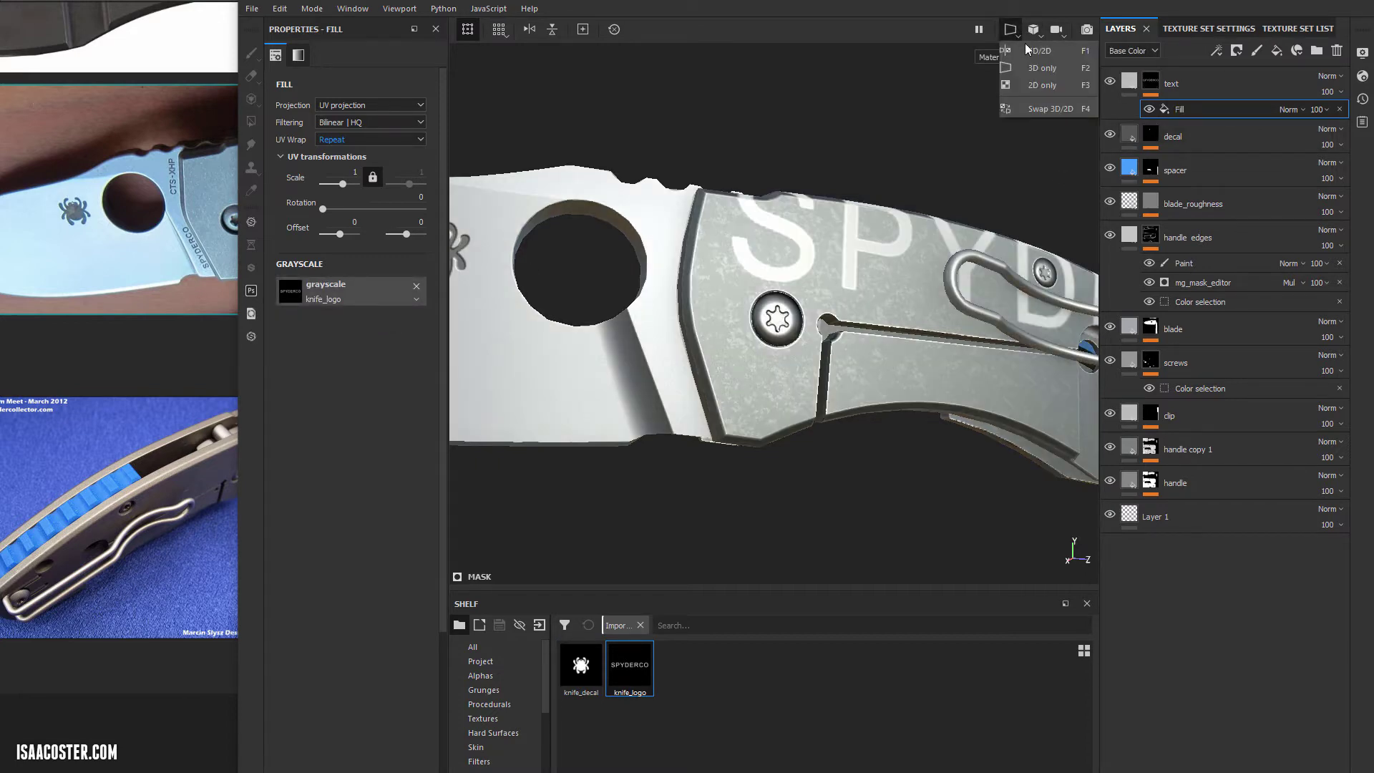
click(1040, 83)
scroll(858, 329, up, 1)
scroll(873, 333, down, 4)
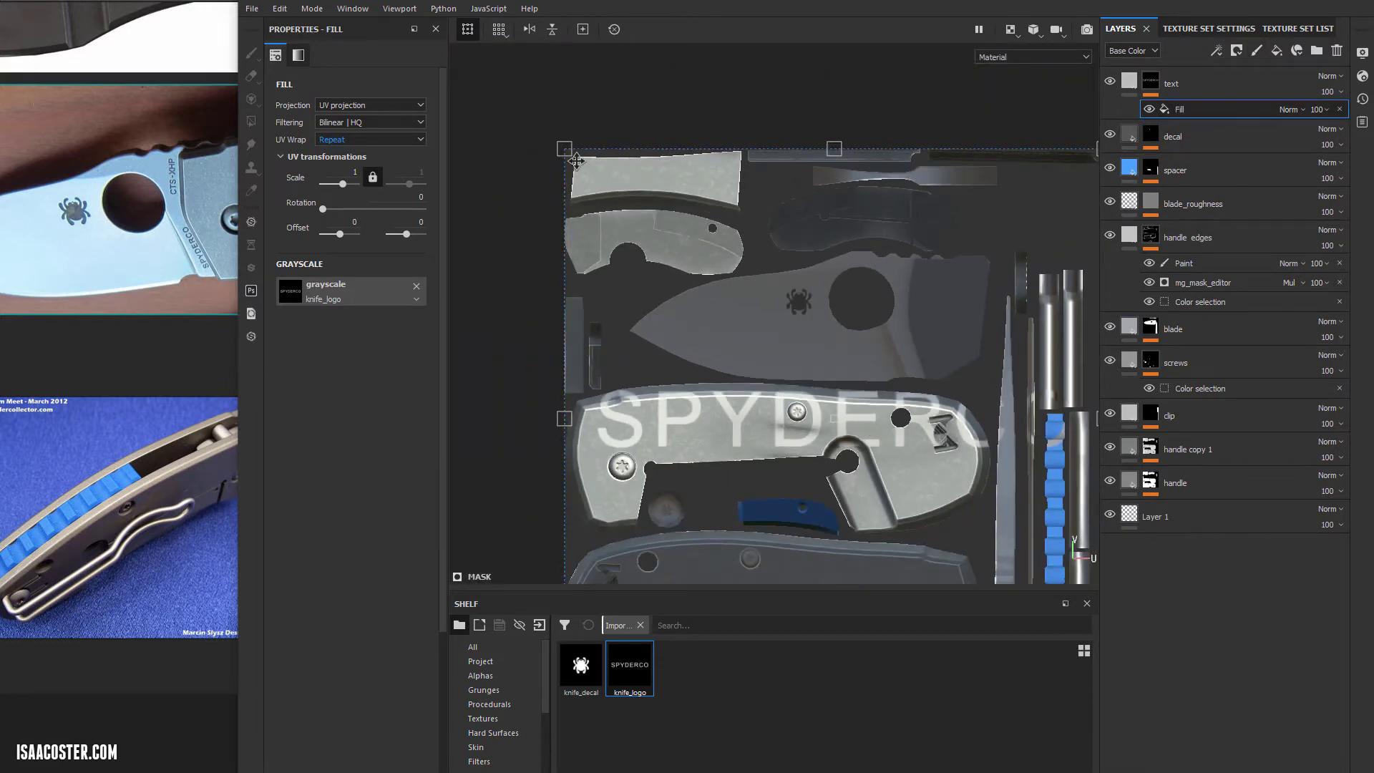
drag(579, 164, 960, 371)
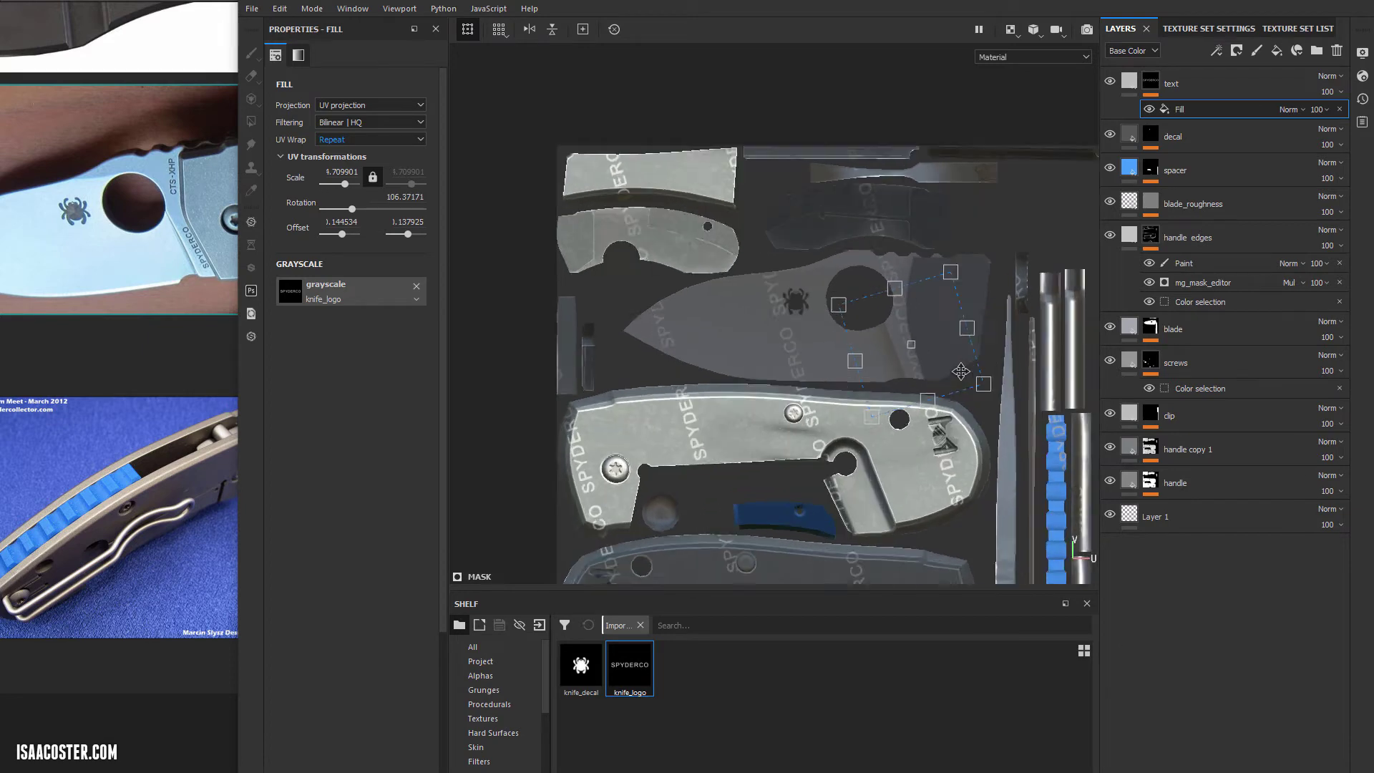
scroll(960, 370, up, 3)
drag(951, 214, 878, 372)
drag(861, 371, 892, 312)
- Set the logo mask fill's UV Wrap to None so only one SPYDERCO text remains on the blade
click(333, 142)
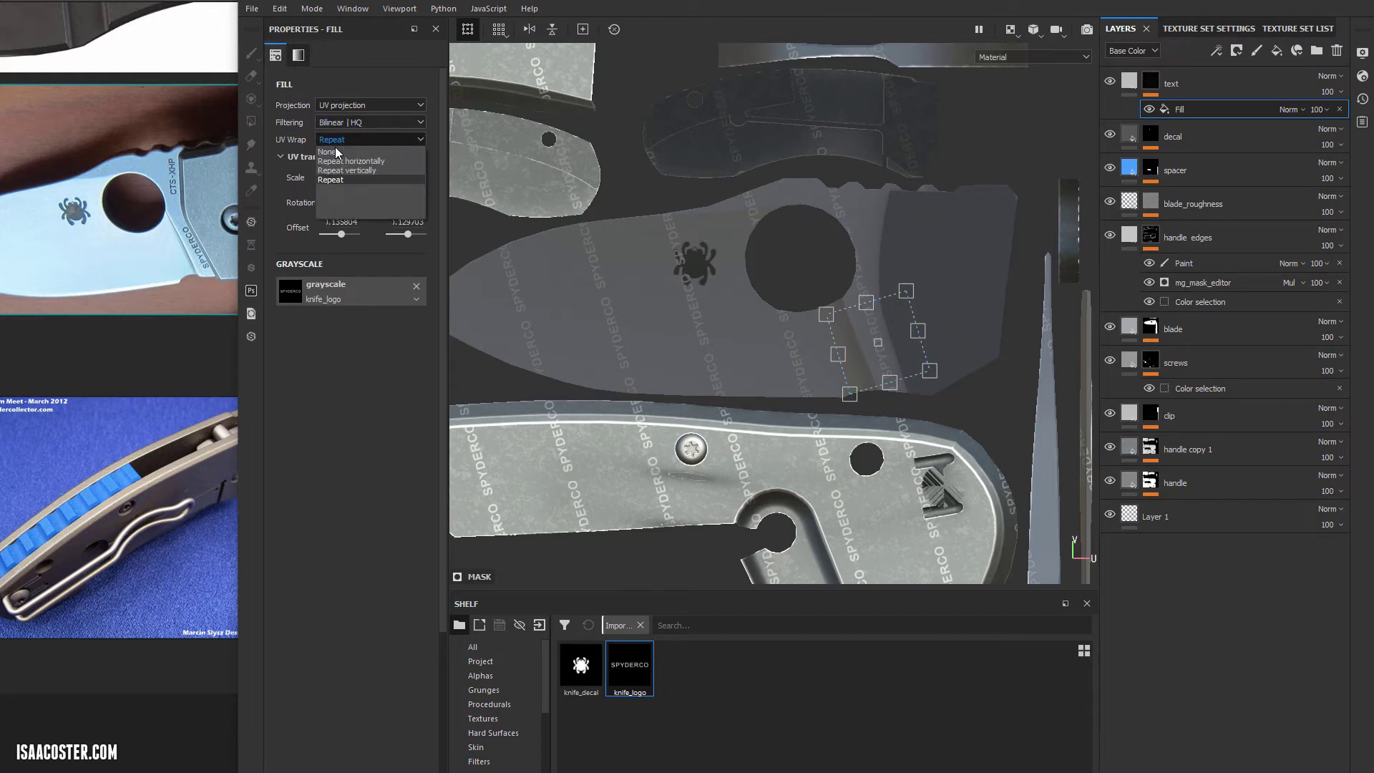
click(336, 153)
scroll(923, 367, down, 2)
scroll(923, 368, up, 4)
scroll(926, 374, up, 3)
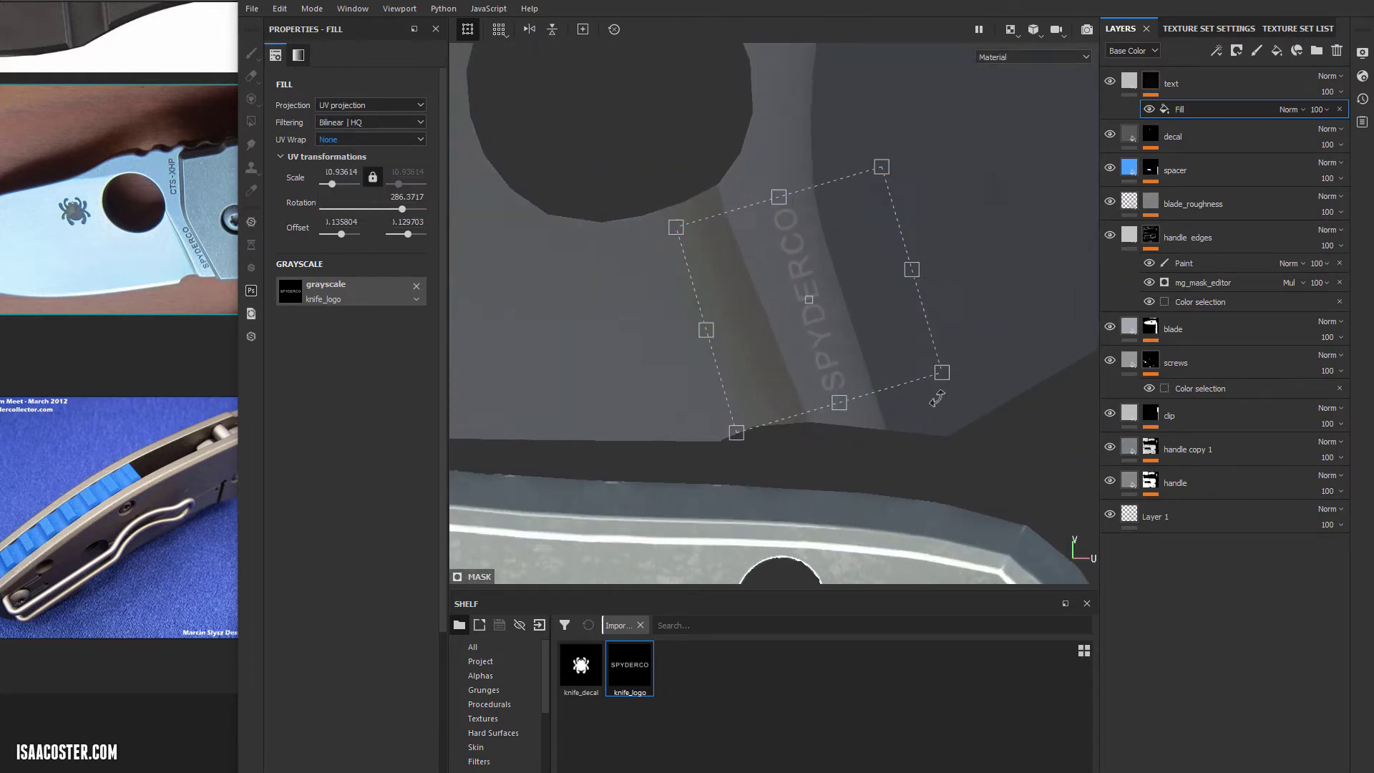
- Fine-tune the SPYDERCO text along the blade strip, with rotation about 287.17° and scale about 10.51
drag(968, 386, 990, 381)
drag(899, 295, 892, 298)
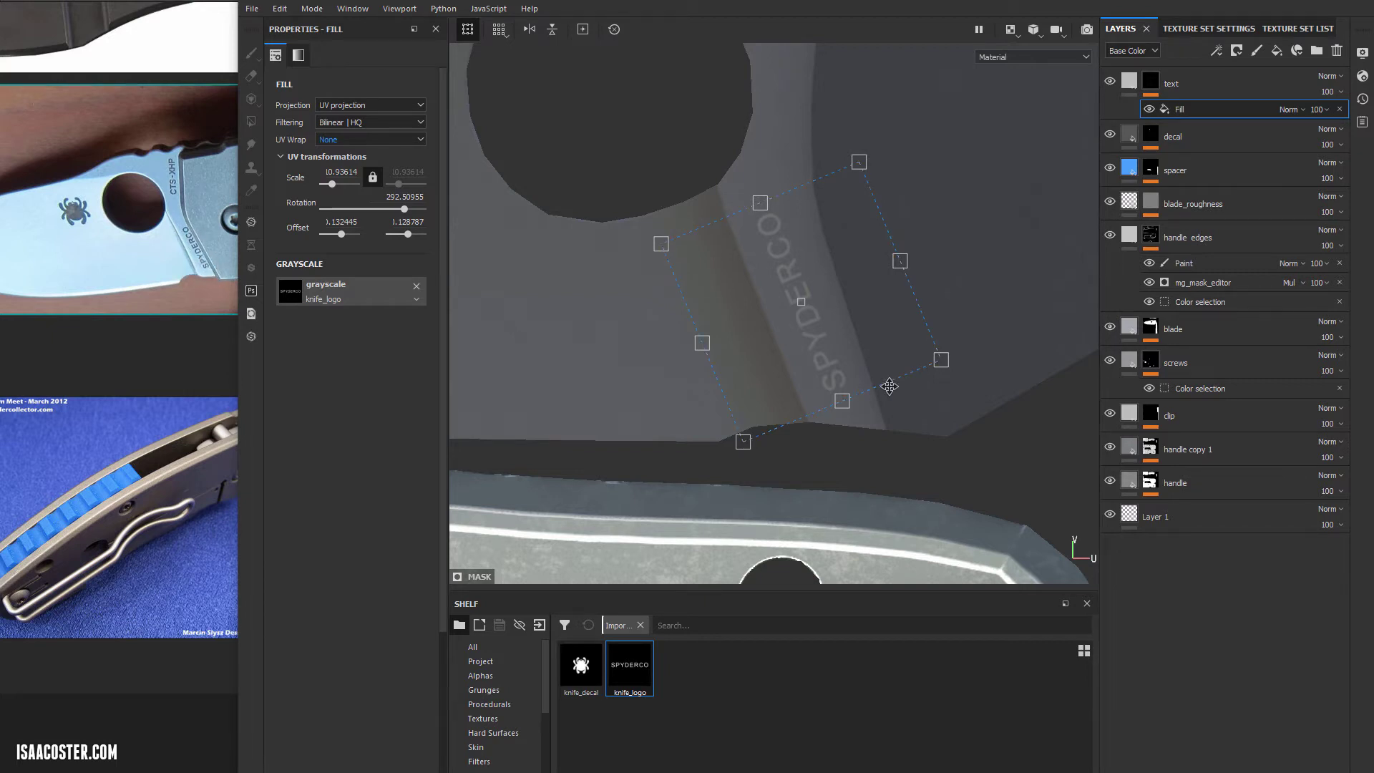
drag(996, 373, 985, 392)
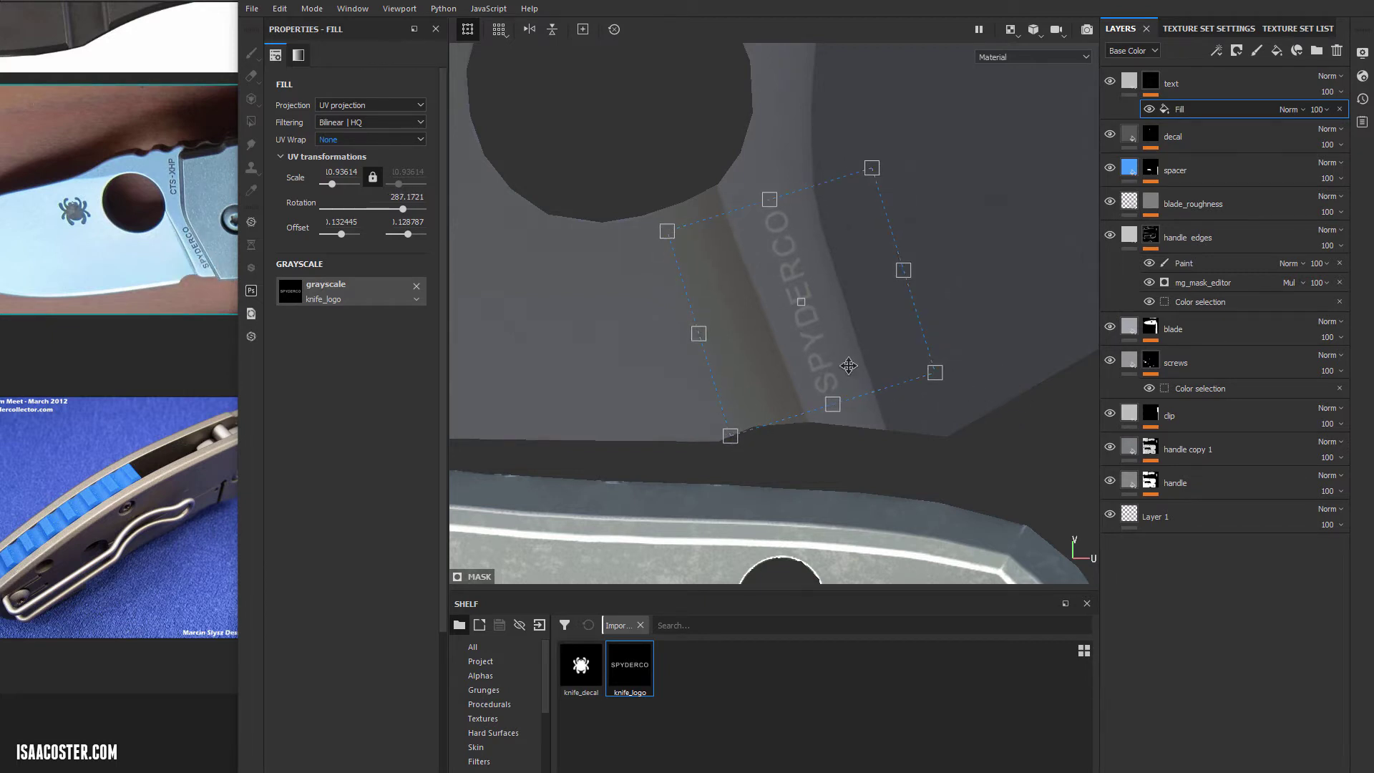
drag(848, 365, 865, 369)
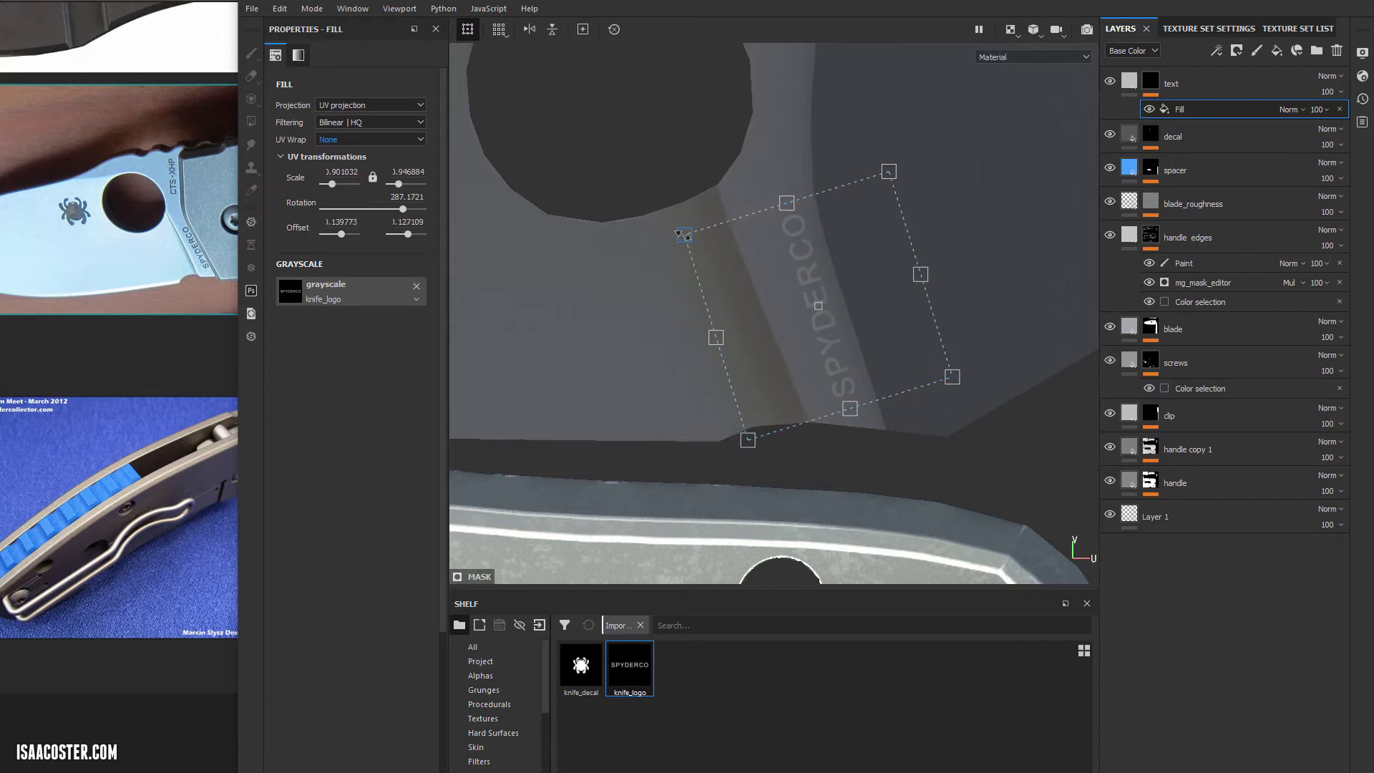
drag(683, 235, 677, 231)
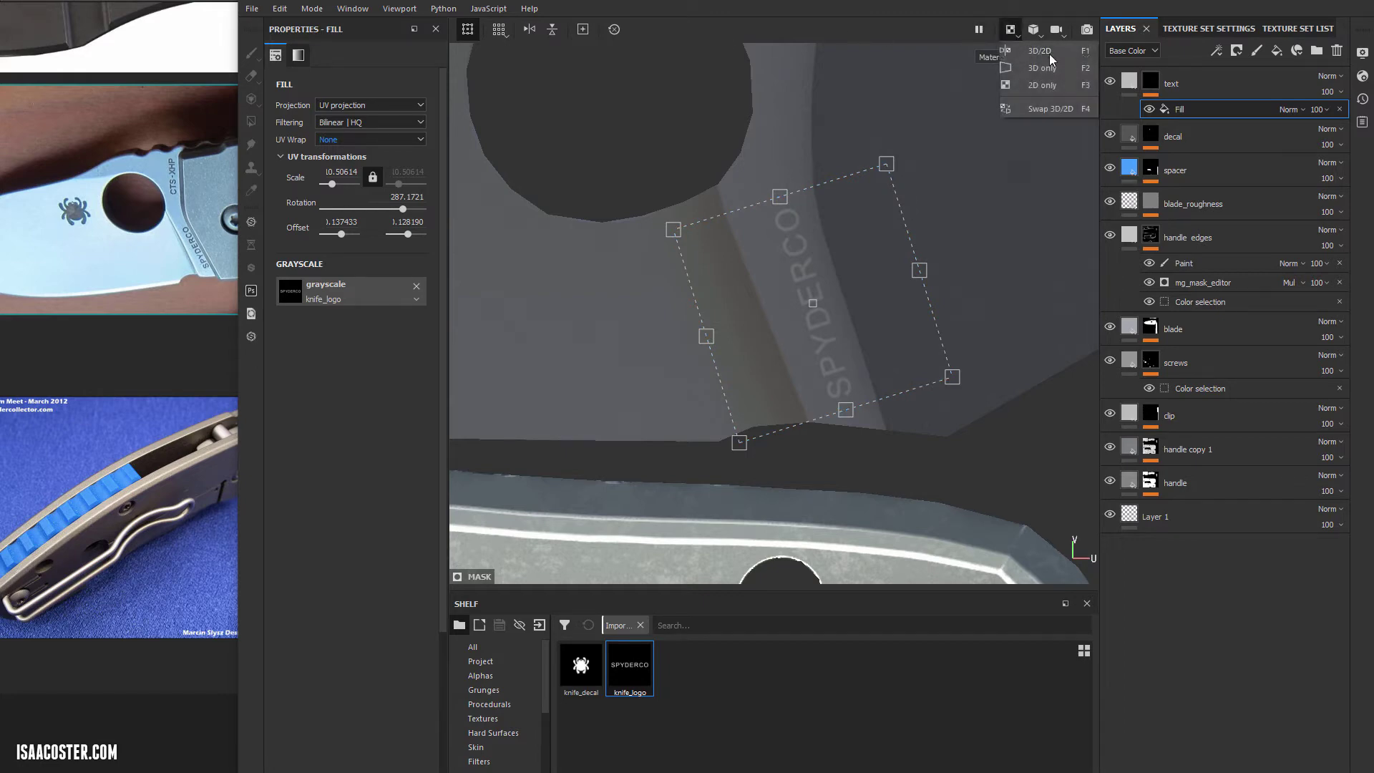
- Return to the 3D only view and sample the decal layer's dark grey as the text layer's base color
click(1046, 69)
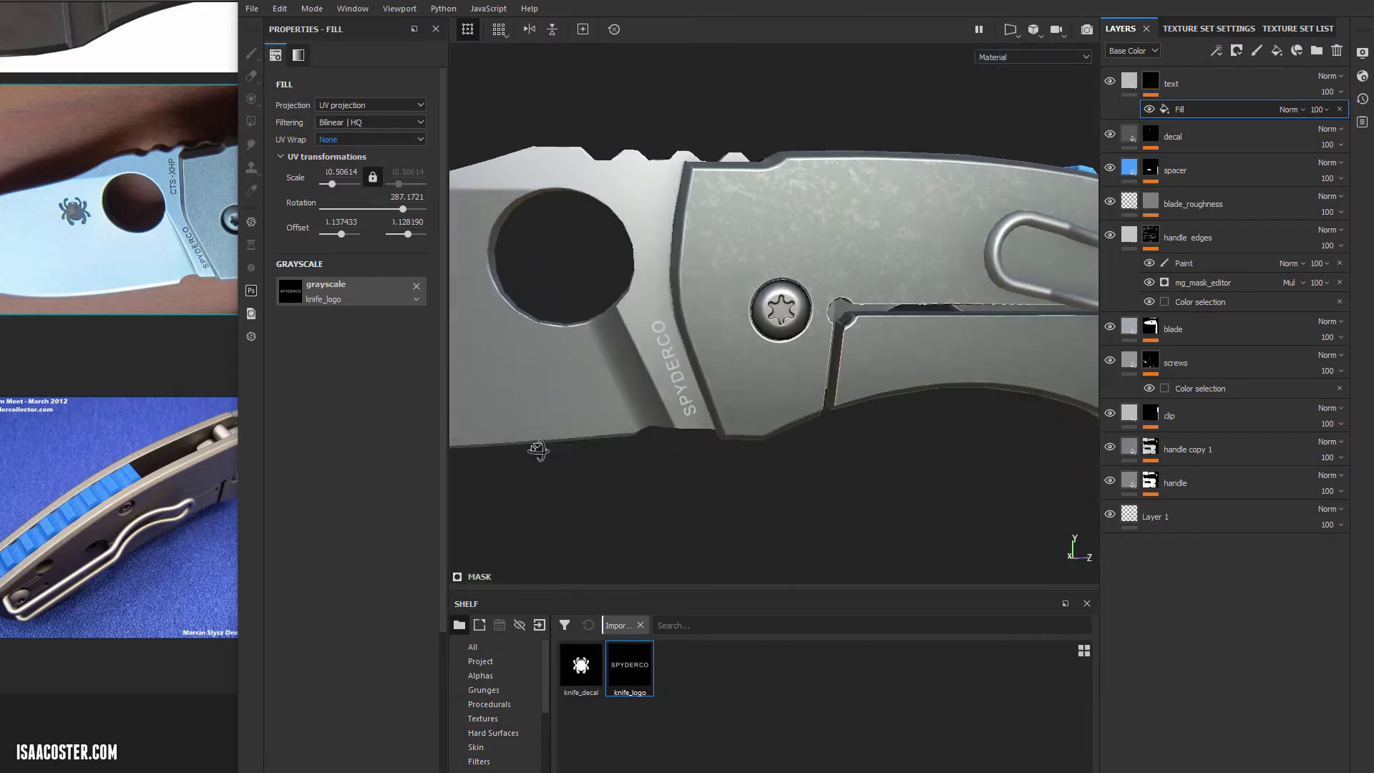
click(1129, 80)
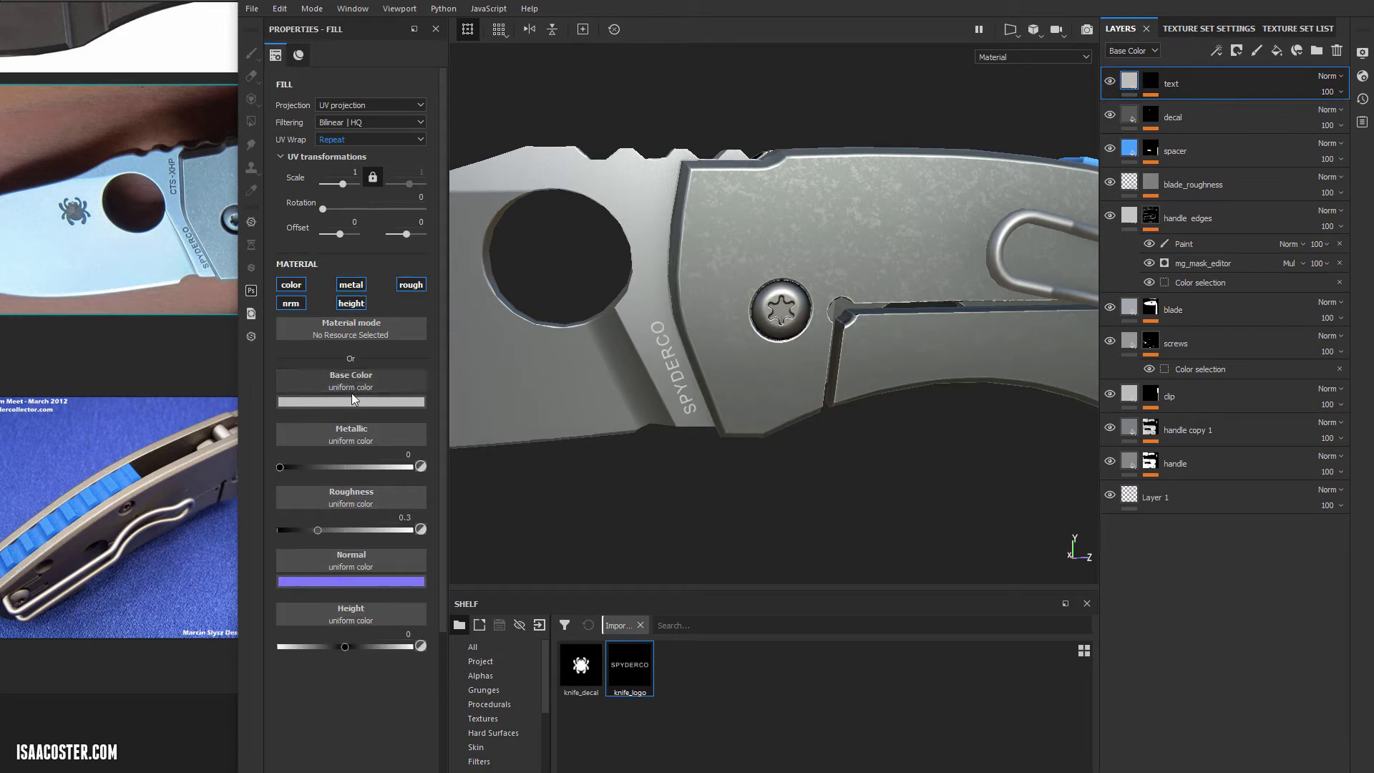
click(401, 401)
click(472, 417)
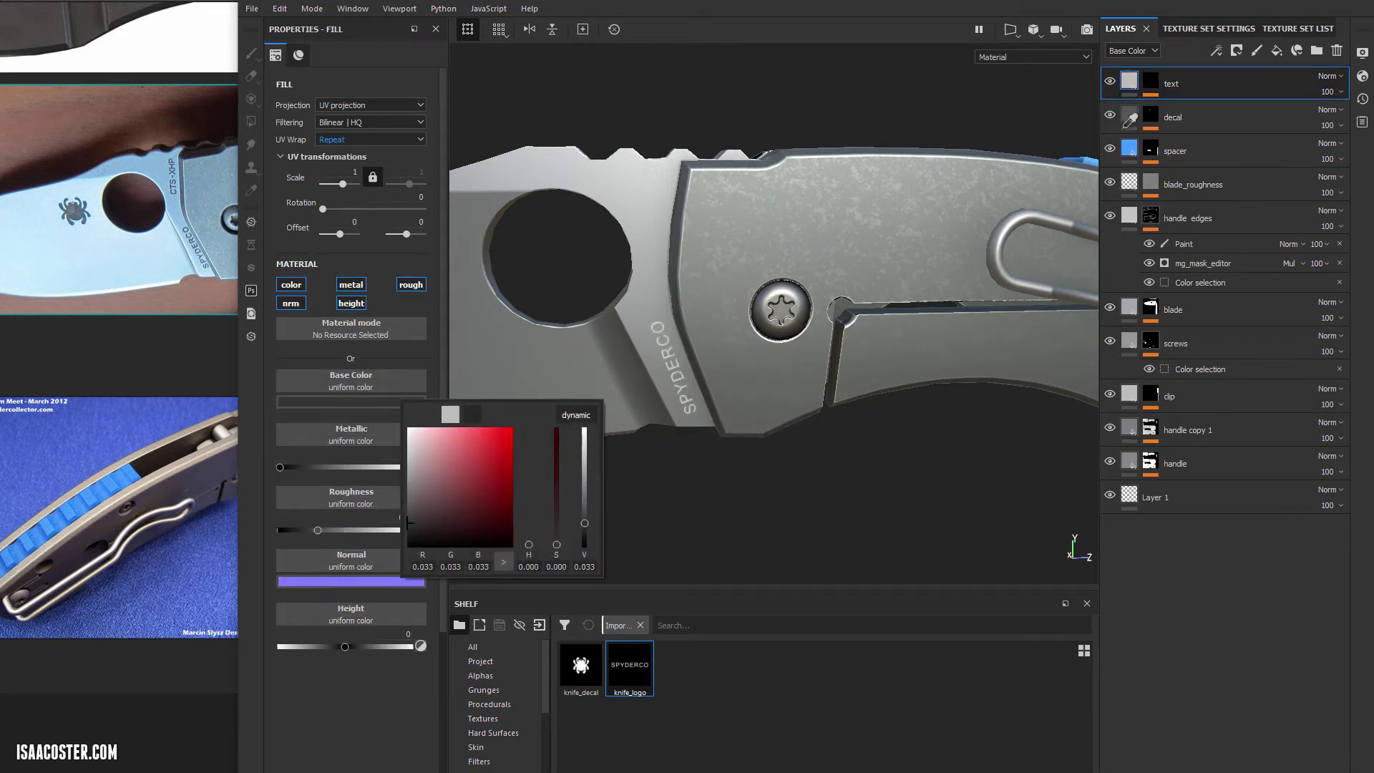
alt+drag(690, 293, 719, 321)
alt+drag(667, 383, 850, 294)
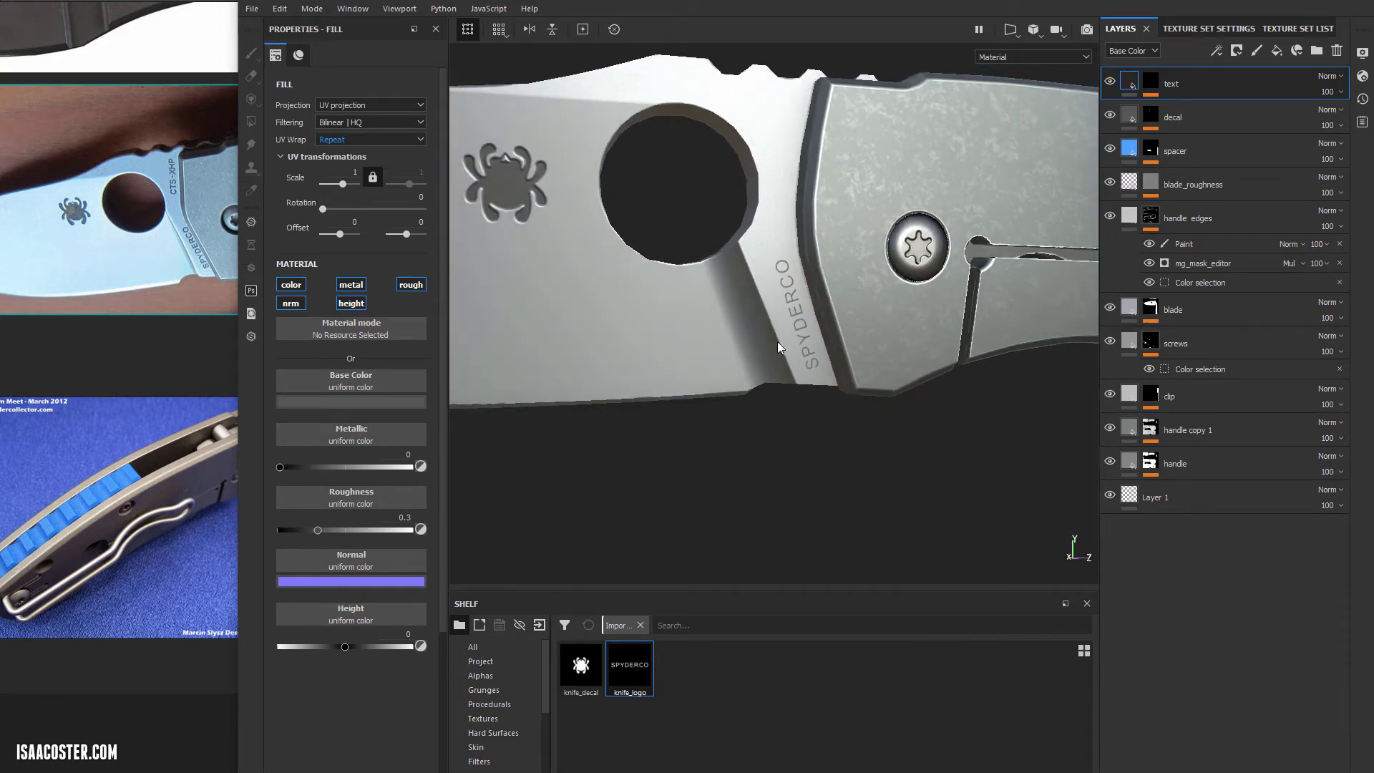
- Examine the spider decal and SPYDERCO text on both faces of the blade under different lighting angles
mouse_move(778, 342)
alt+mouse_down()
mouse_move(704, 304)
mouse_move(730, 314)
mouse_move(693, 324)
mouse_move(904, 344)
mouse_move(1209, 293)
alt+mouse_up()
scroll(704, 303, down, 3)
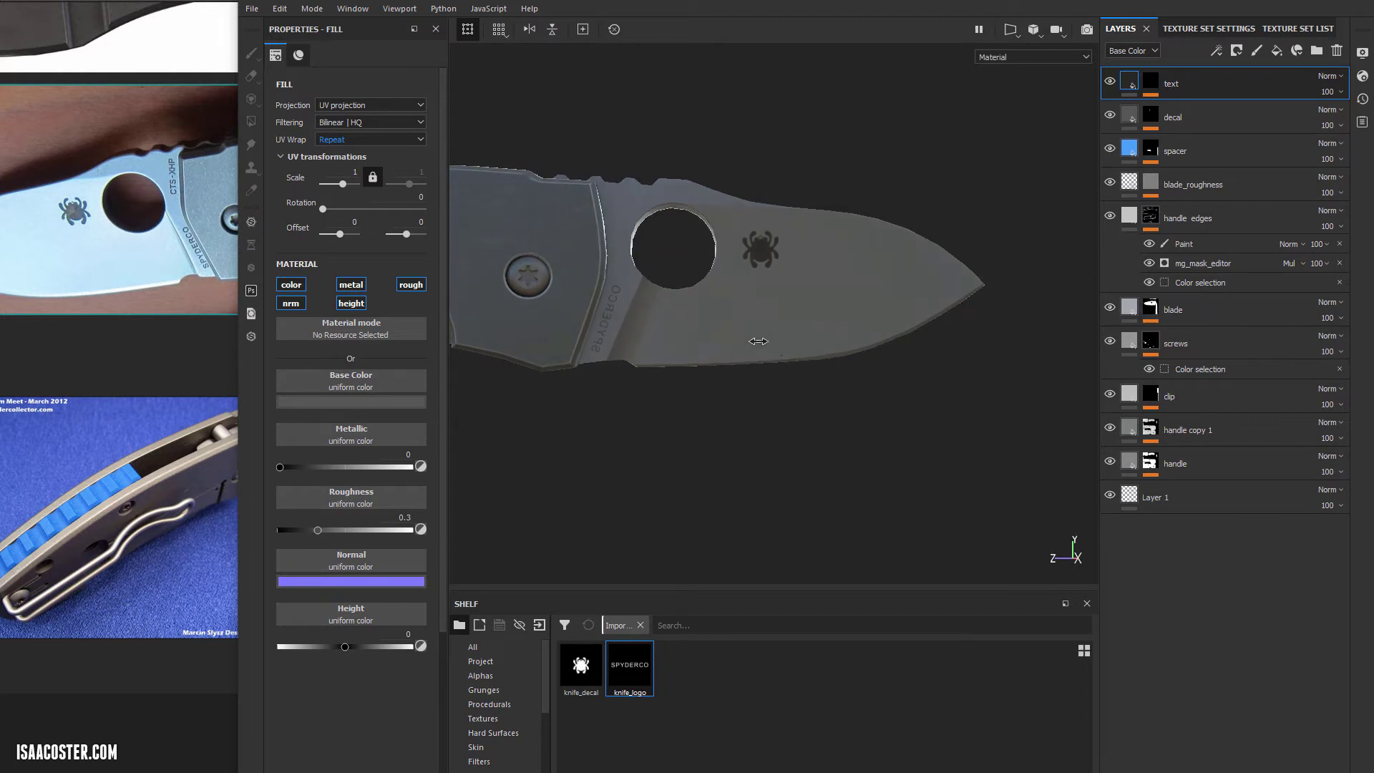
mouse_move(758, 340)
shift+right_down()
mouse_move(712, 343)
mouse_move(742, 333)
shift+right_up()
alt+middle_drag(742, 332, 840, 300)
alt+right_drag(840, 300, 1145, 306)
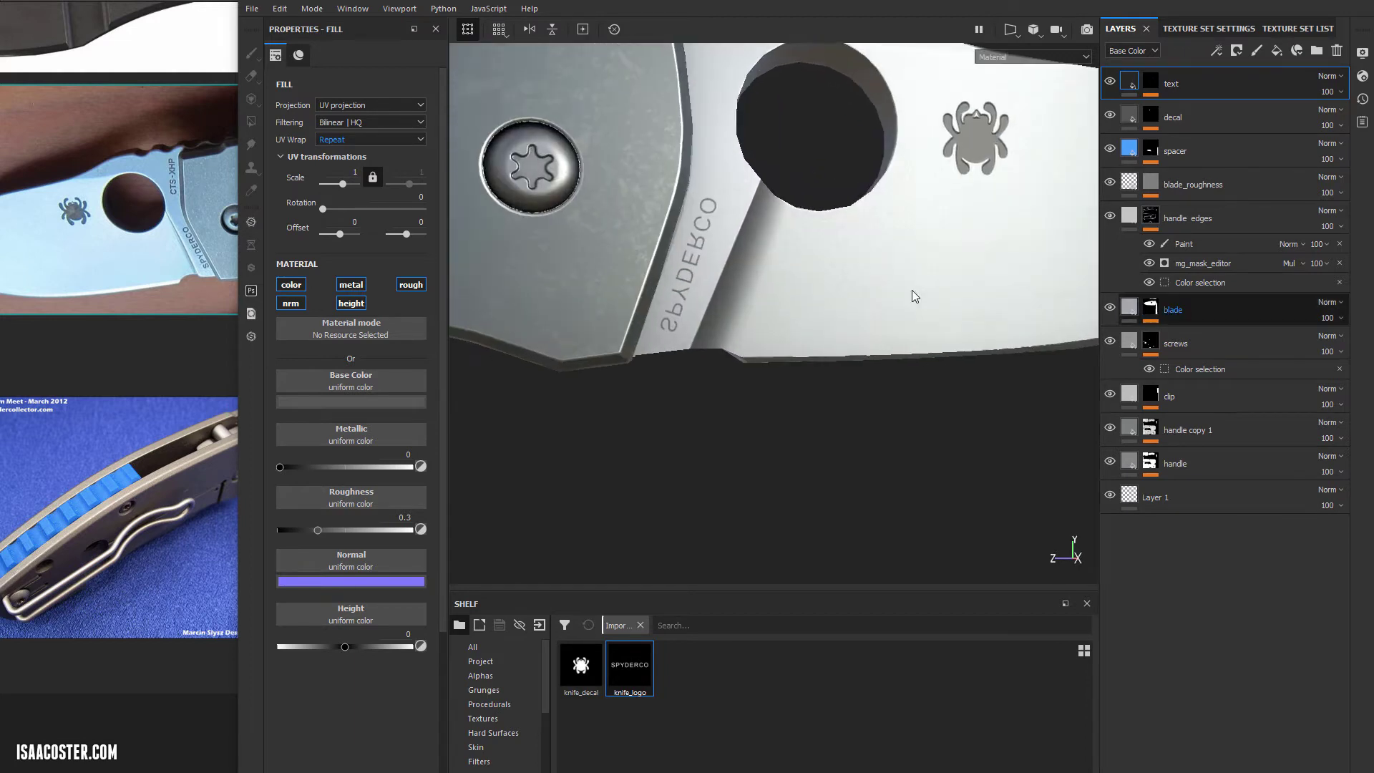
mouse_move(833, 257)
alt+mouse_down()
mouse_move(840, 245)
mouse_move(858, 270)
mouse_move(851, 285)
mouse_move(850, 265)
mouse_move(782, 251)
mouse_move(727, 282)
mouse_move(639, 273)
mouse_move(1024, 274)
mouse_move(977, 272)
alt+mouse_up()
scroll(850, 272, down, 3)
alt+right_drag(911, 258, 882, 270)
shift+right_drag(815, 231, 839, 293)
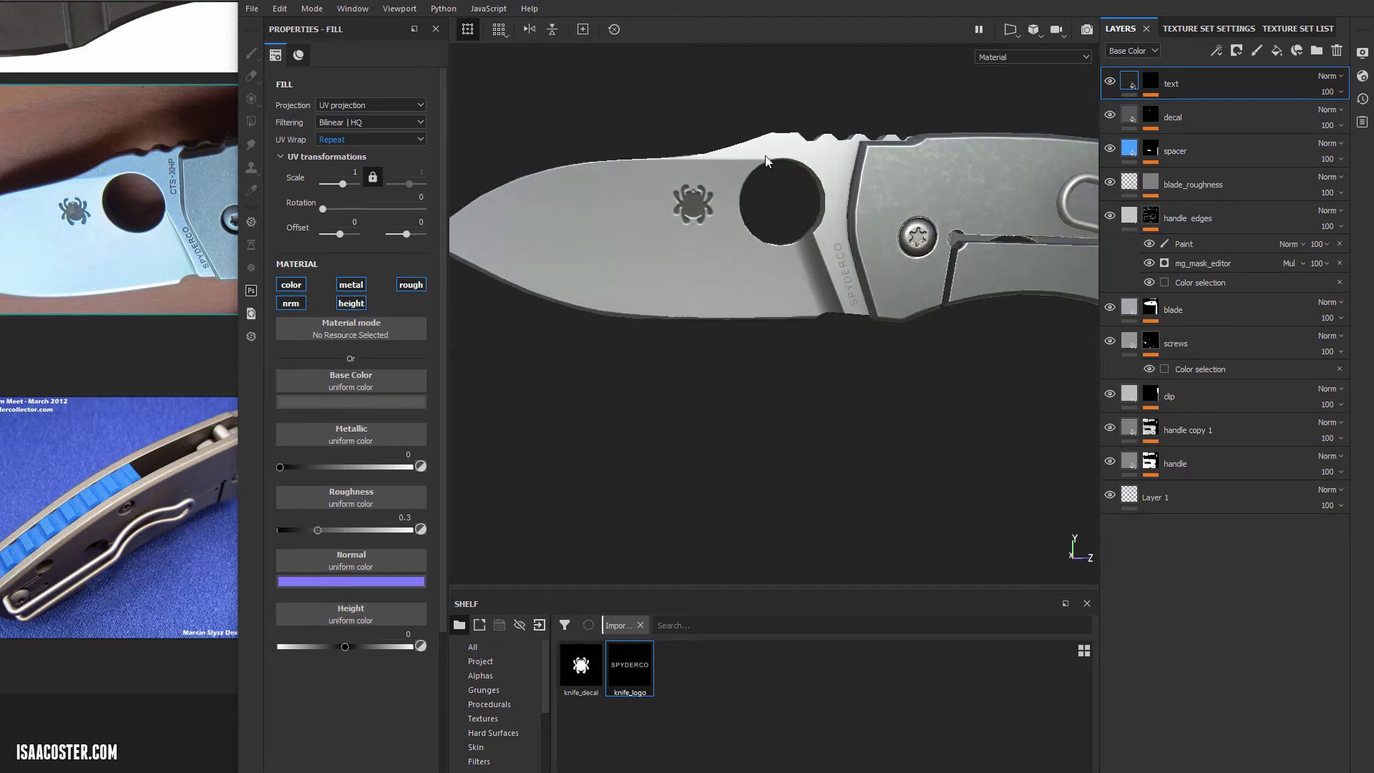
mouse_move(769, 159)
alt+mouse_down()
mouse_move(780, 101)
mouse_move(776, 147)
mouse_move(957, 160)
mouse_move(983, 141)
mouse_move(791, 151)
alt+mouse_up()
alt+drag(834, 269, 826, 244)
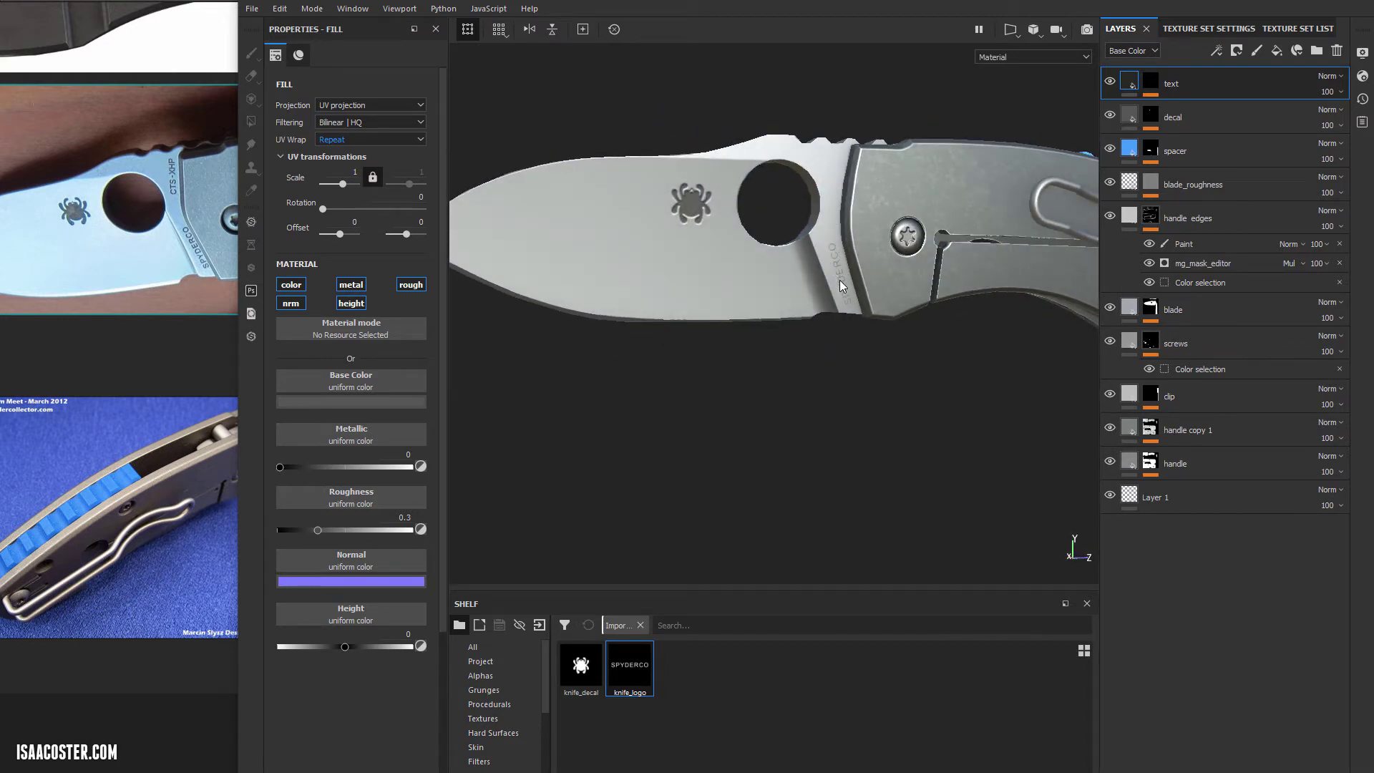
- Inspect the SPYDERCO text on the blade and delete the text layer
shift+right_drag(839, 280, 787, 268)
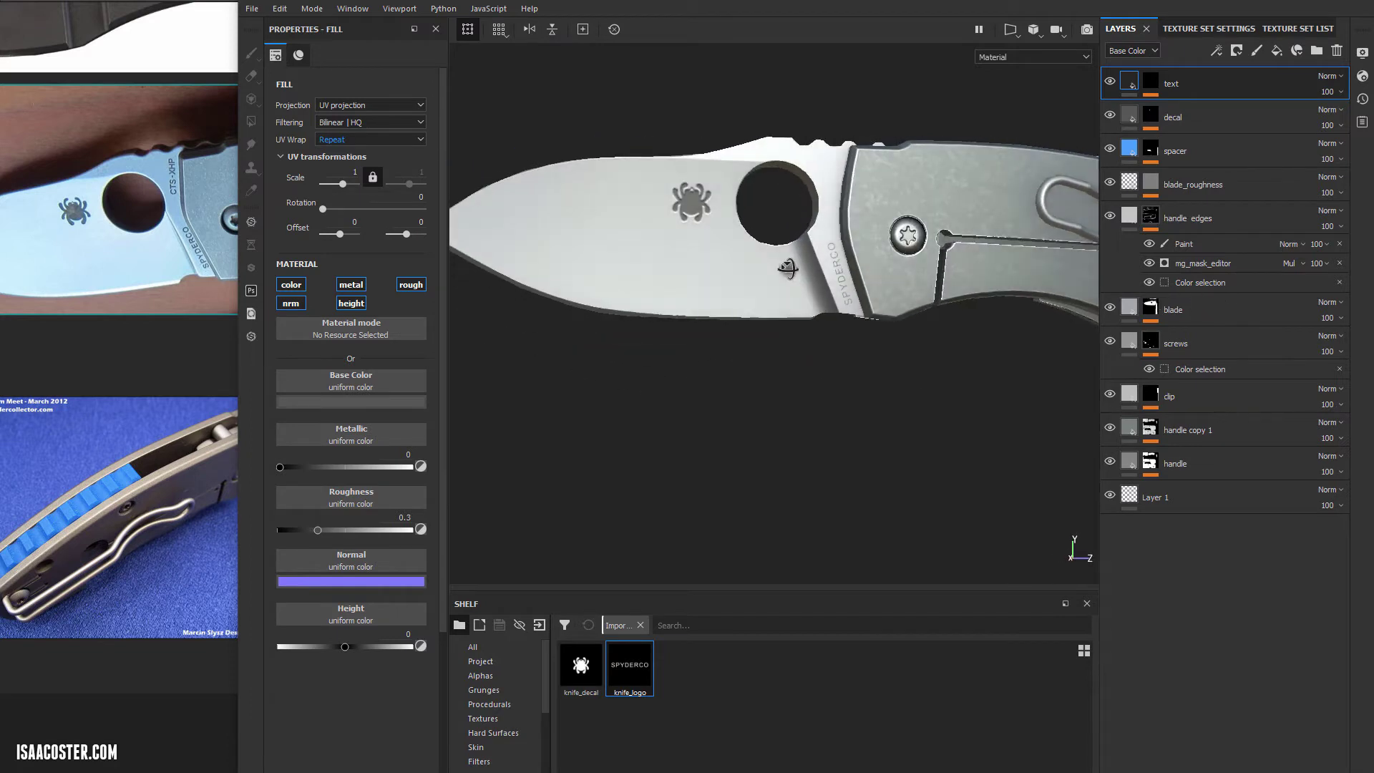
alt+drag(787, 269, 785, 282)
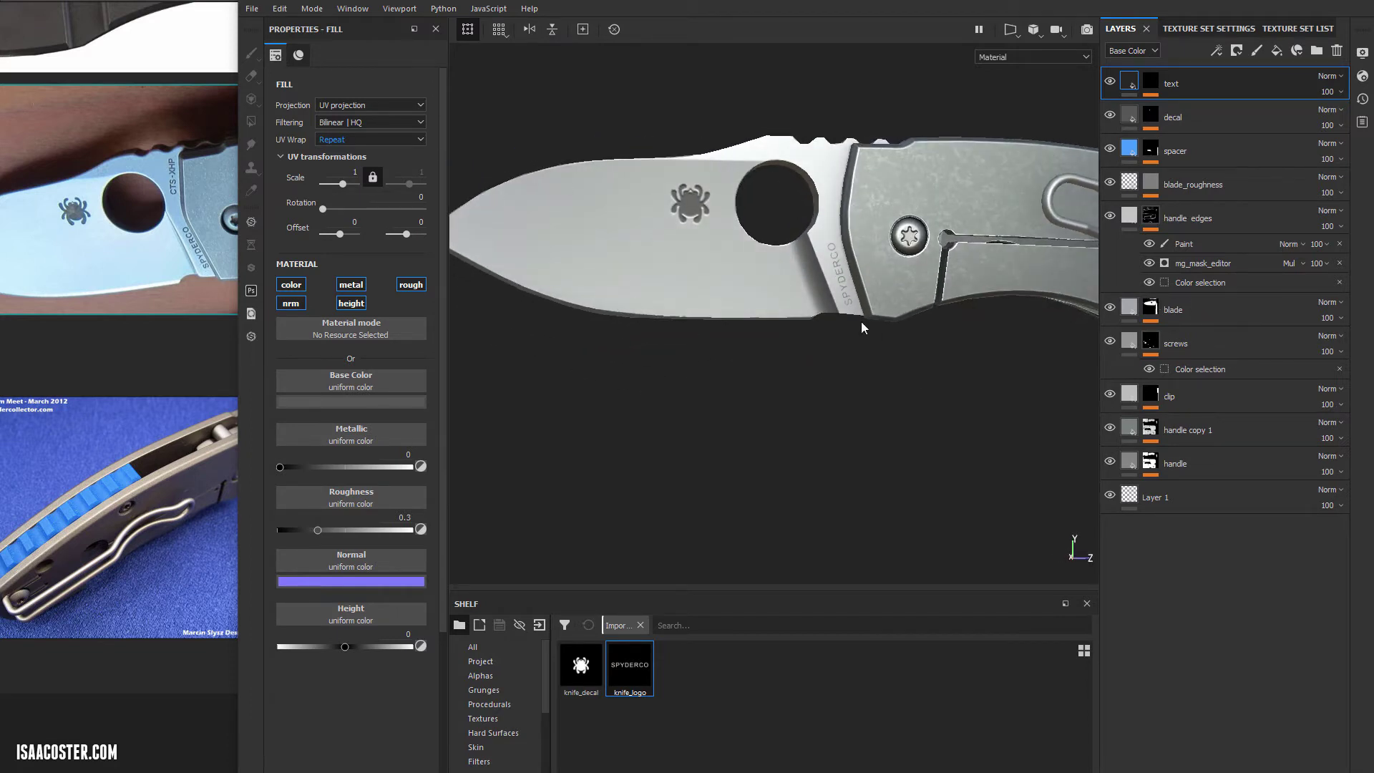
alt+right_drag(861, 321, 621, 282)
alt+drag(621, 281, 638, 313)
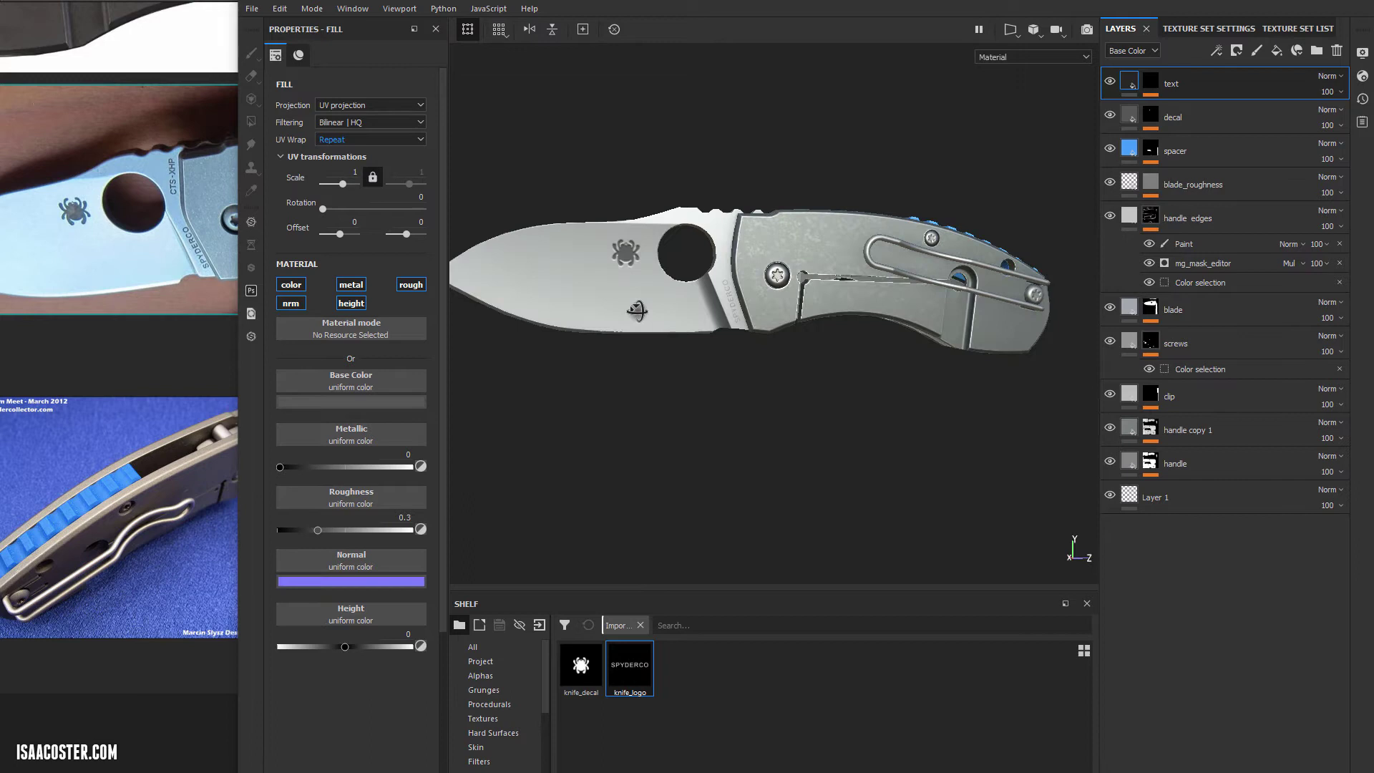
alt+middle_drag(638, 313, 733, 304)
alt+drag(835, 298, 930, 336)
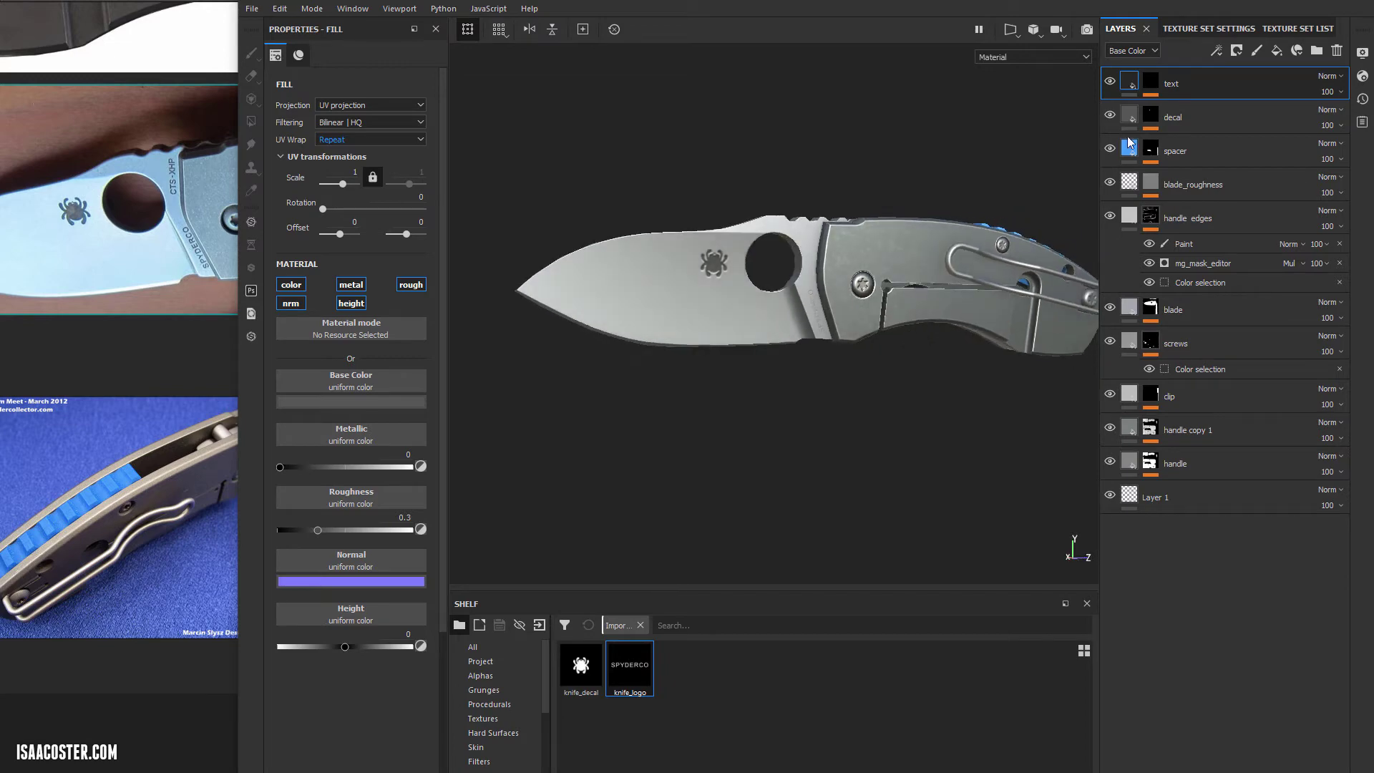
click(1337, 51)
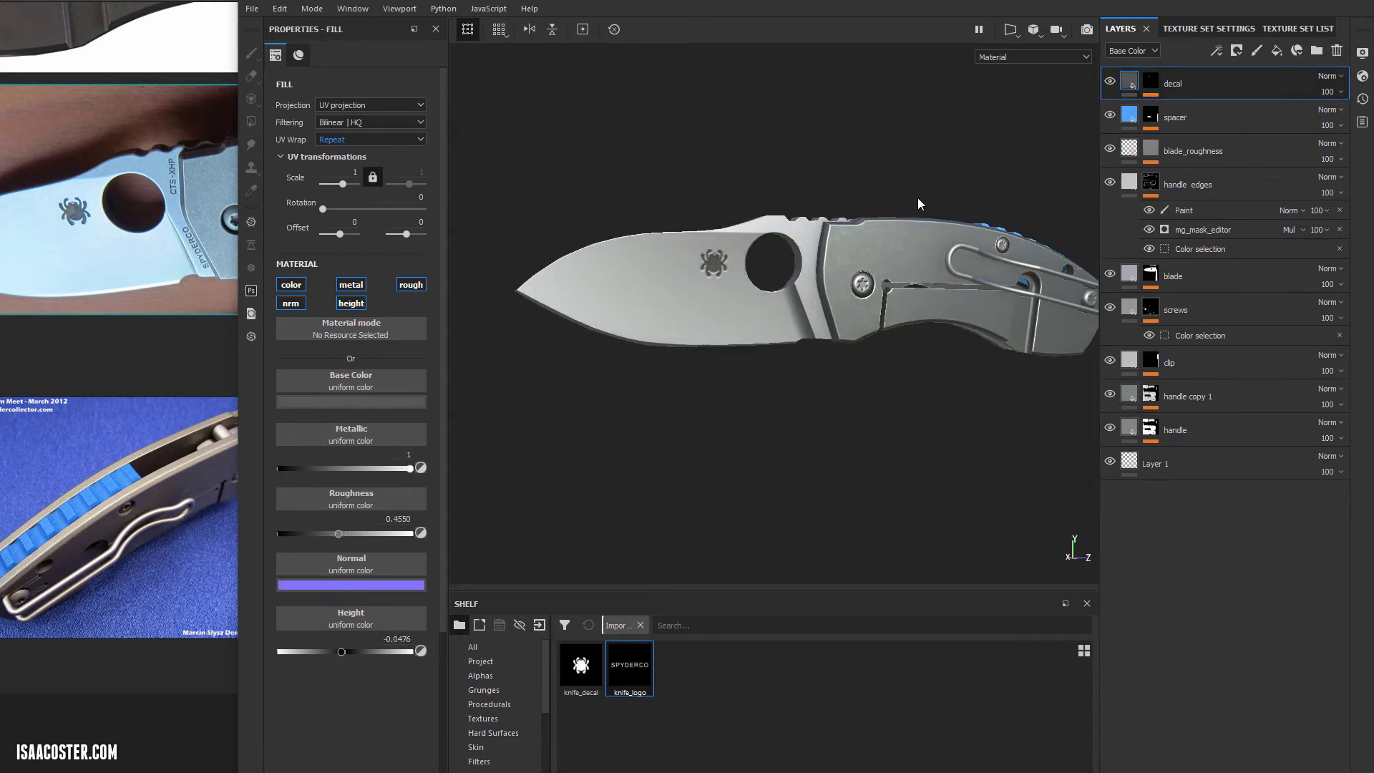
- Duplicate the spider decal layer and select the copy's fill
alt+drag(917, 198, 803, 185)
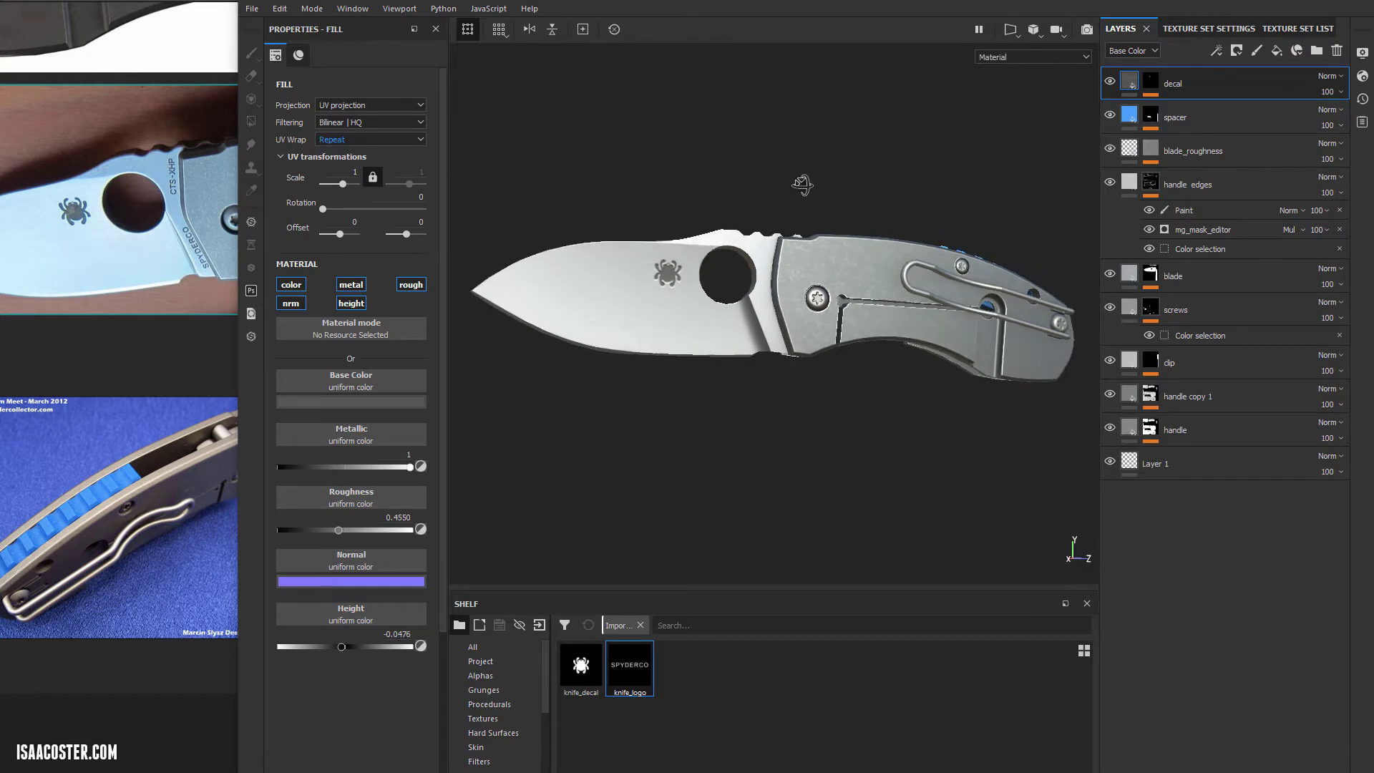
alt+right_drag(591, 242, 607, 298)
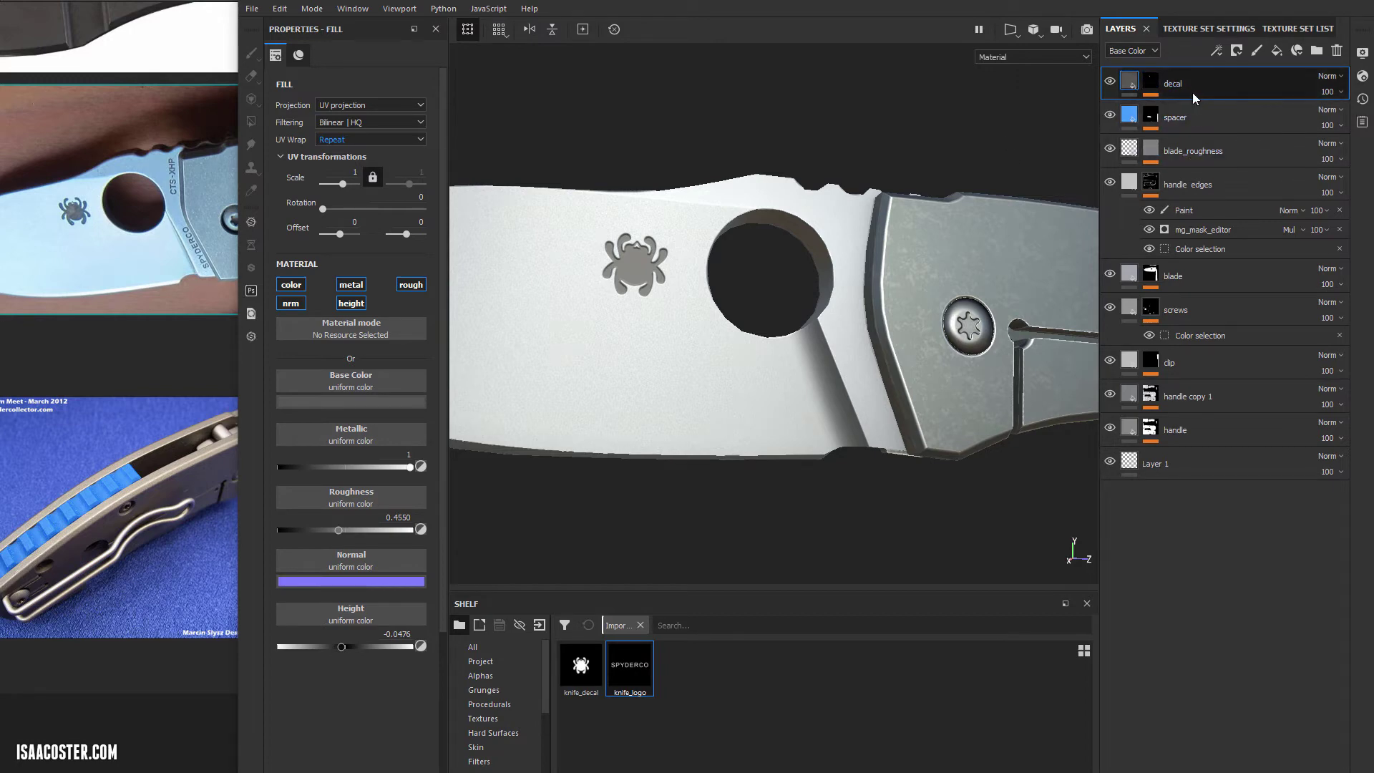
key(ctrl+d)
click(1155, 111)
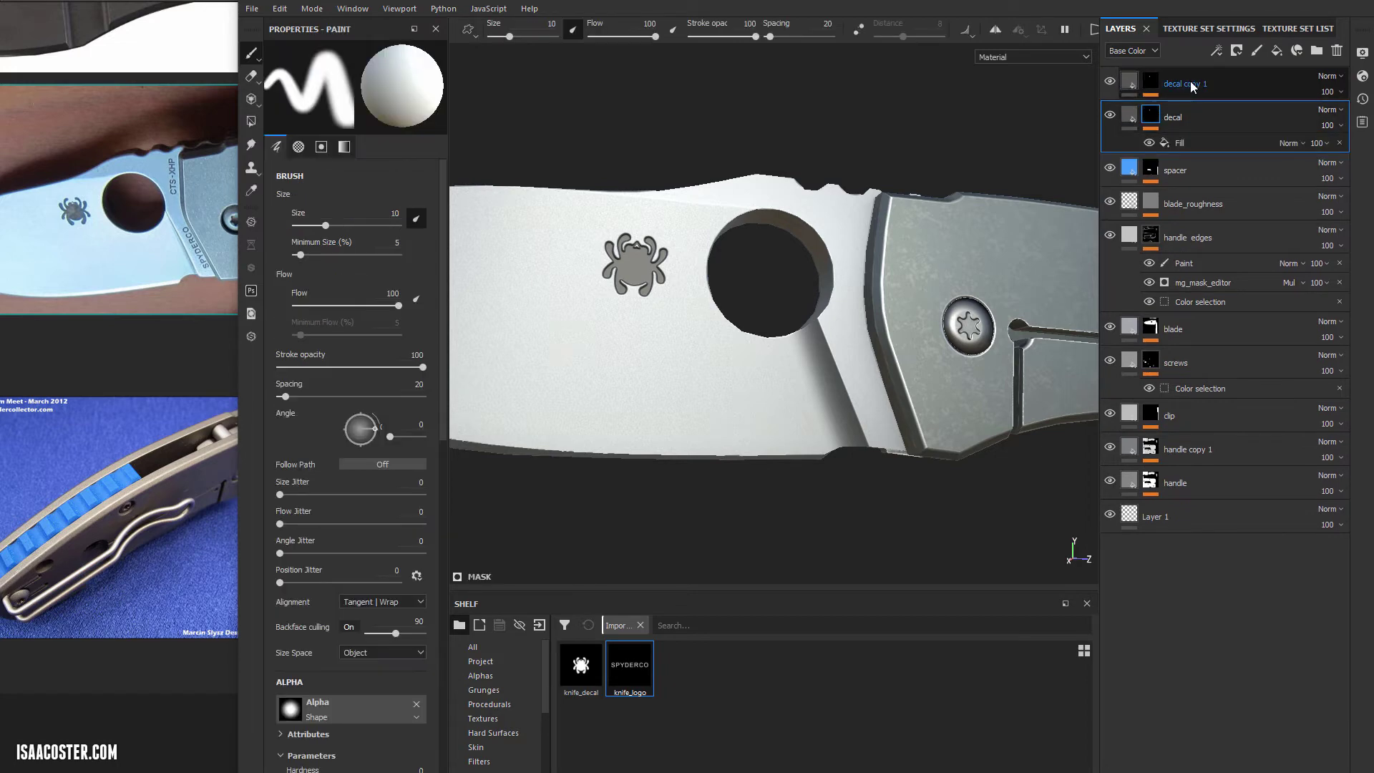
click(1192, 86)
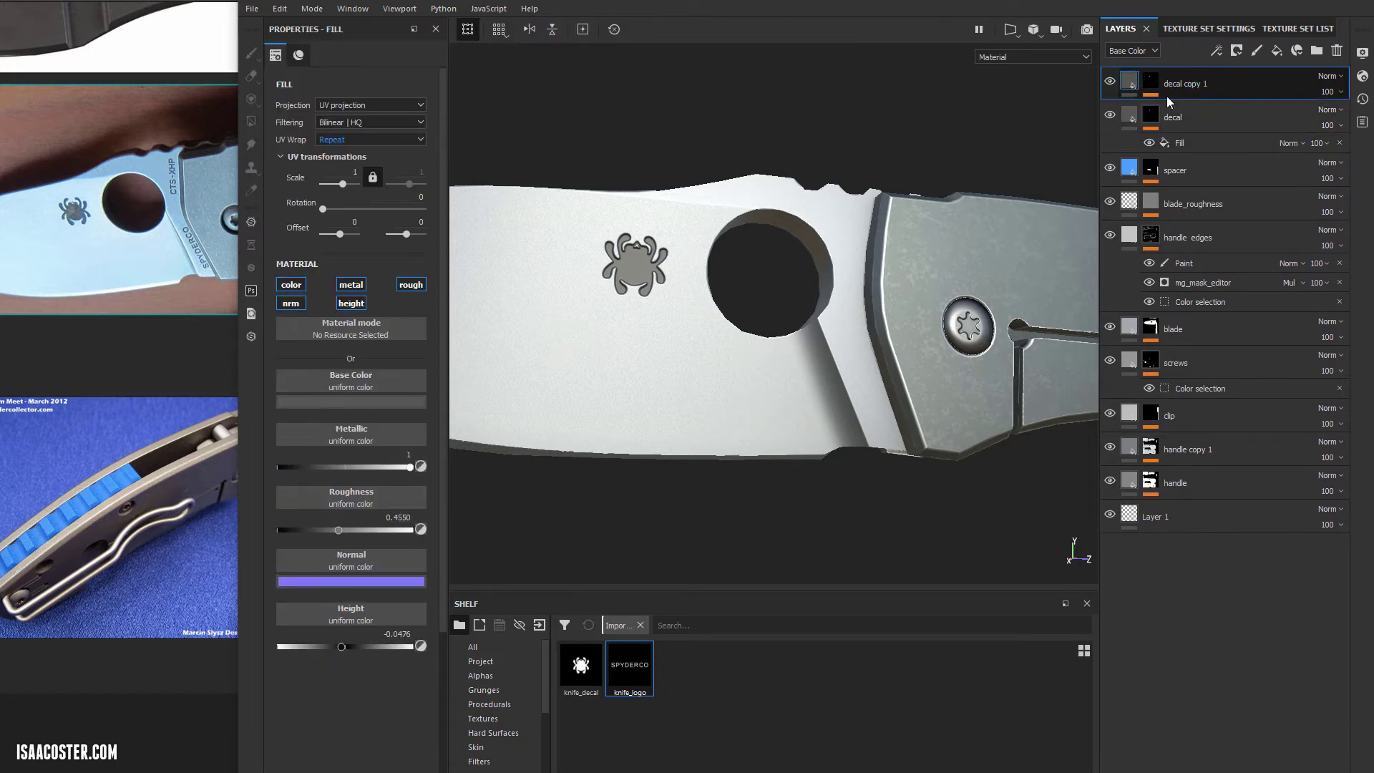
- Lighten the decal copy's base color to a mid grey of 0.211 and set its roughness to 0.4921
click(330, 402)
drag(338, 480, 340, 490)
alt+drag(460, 394, 475, 448)
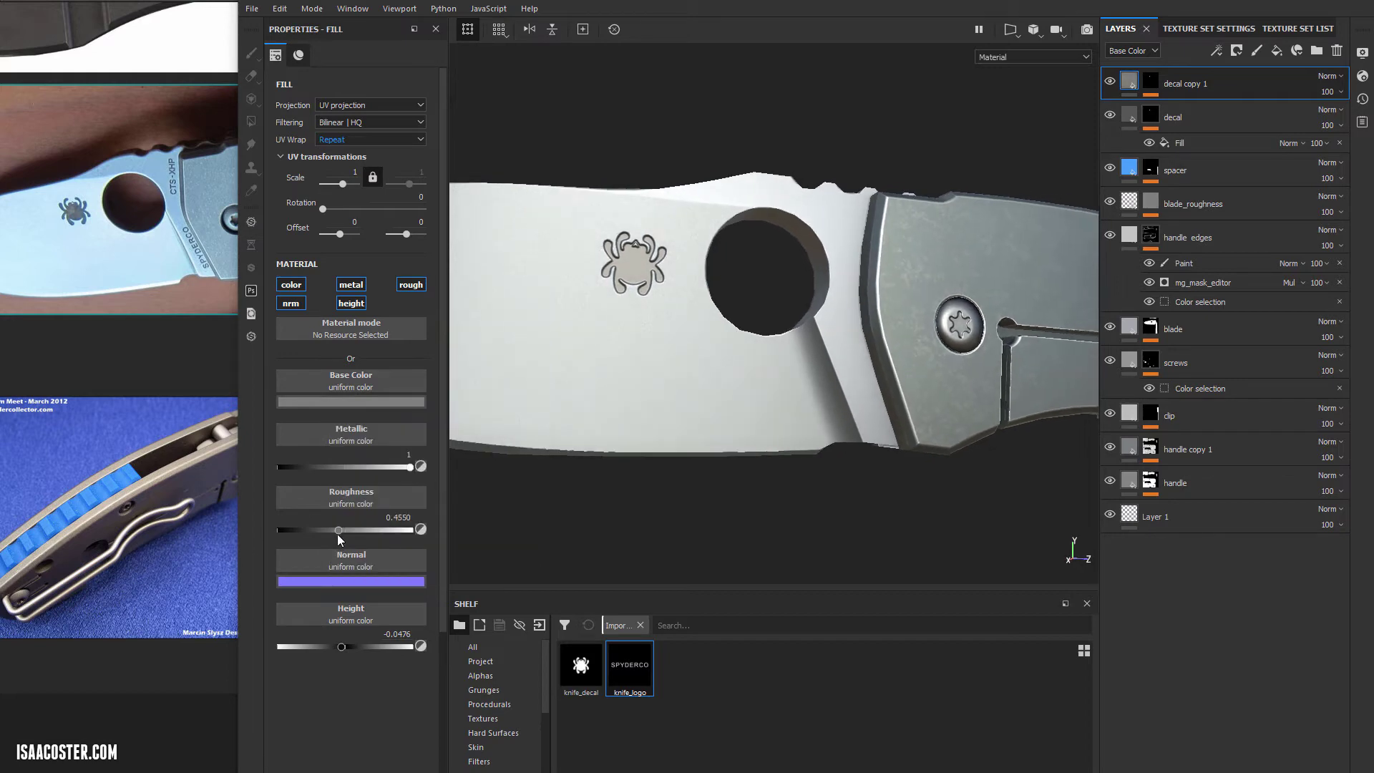
drag(338, 533, 344, 531)
- Add a paint effect to the decal copy's mask and choose the Dirt 1 brush
click(1145, 95)
right_click(1165, 94)
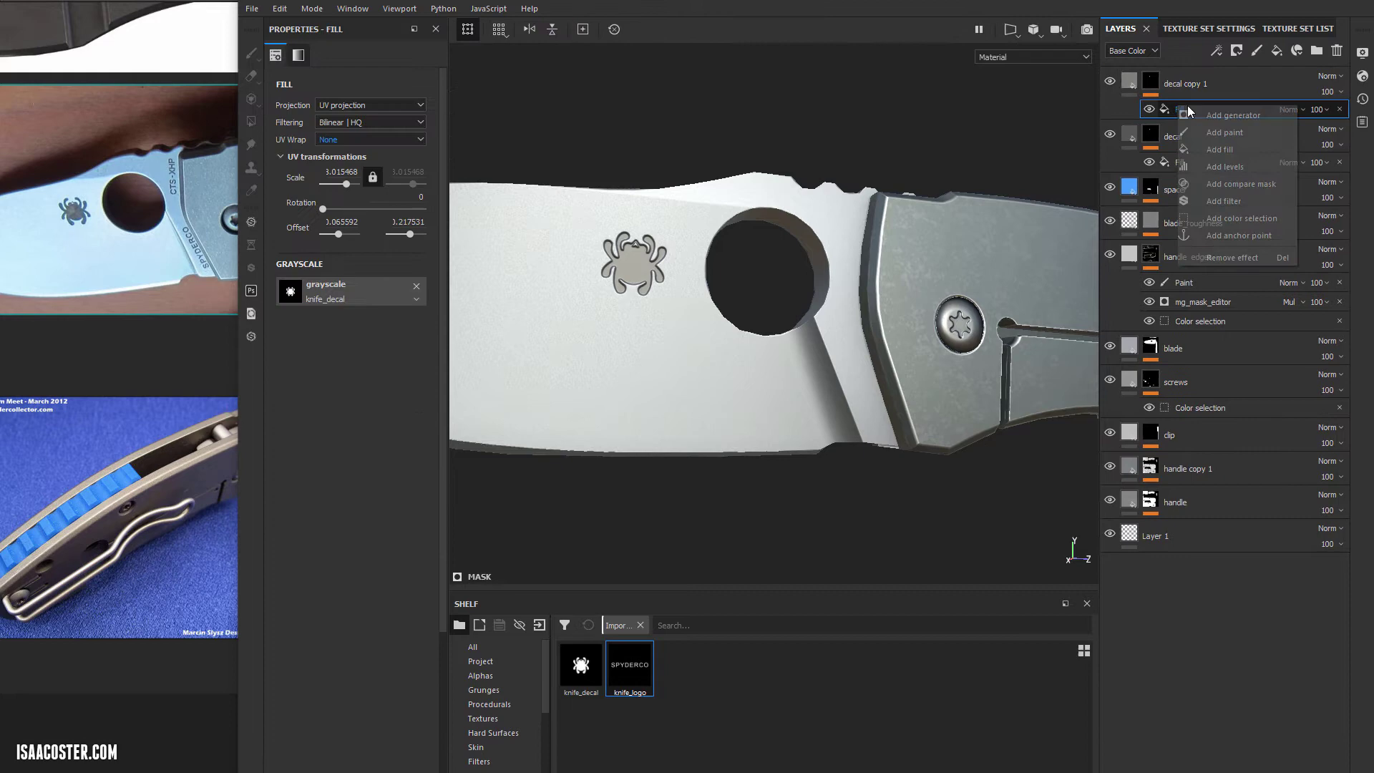
click(1217, 132)
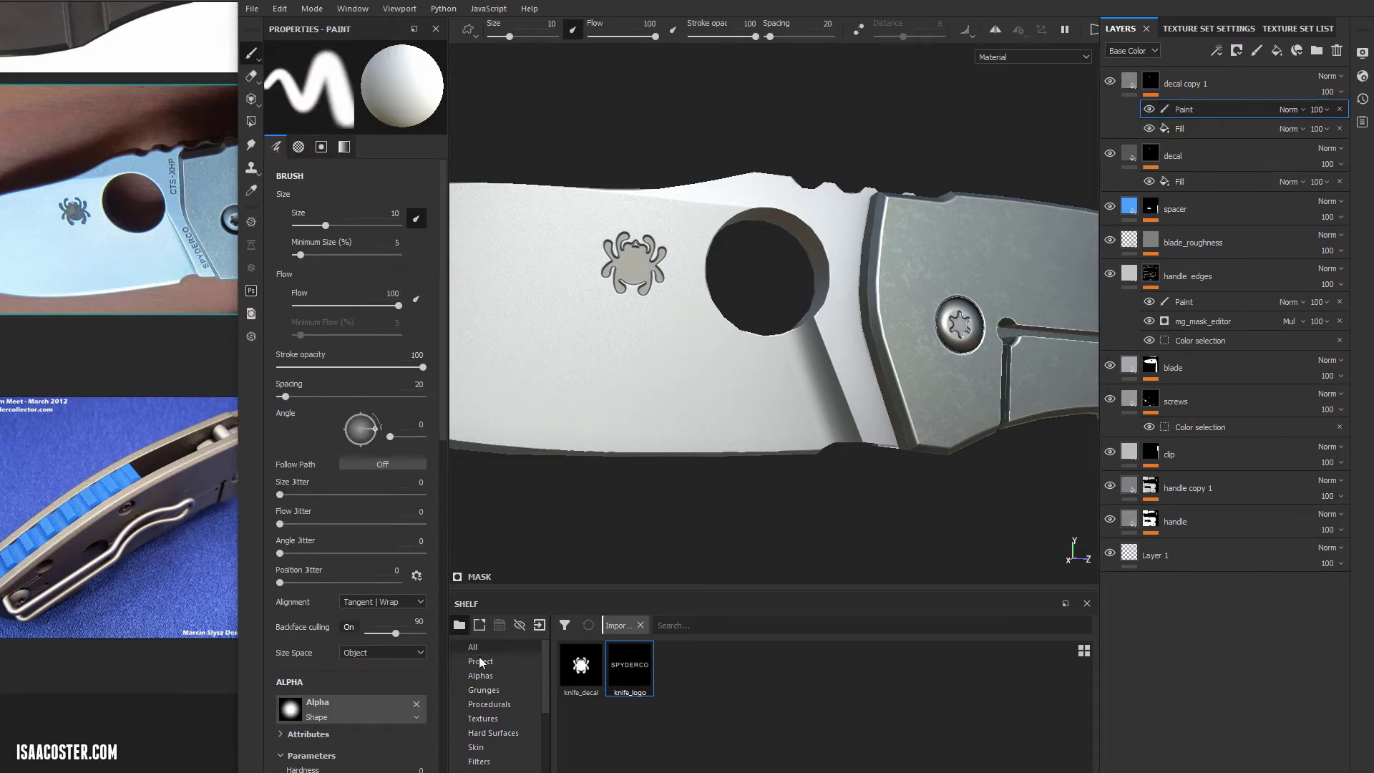
scroll(494, 716, down, 1)
click(482, 761)
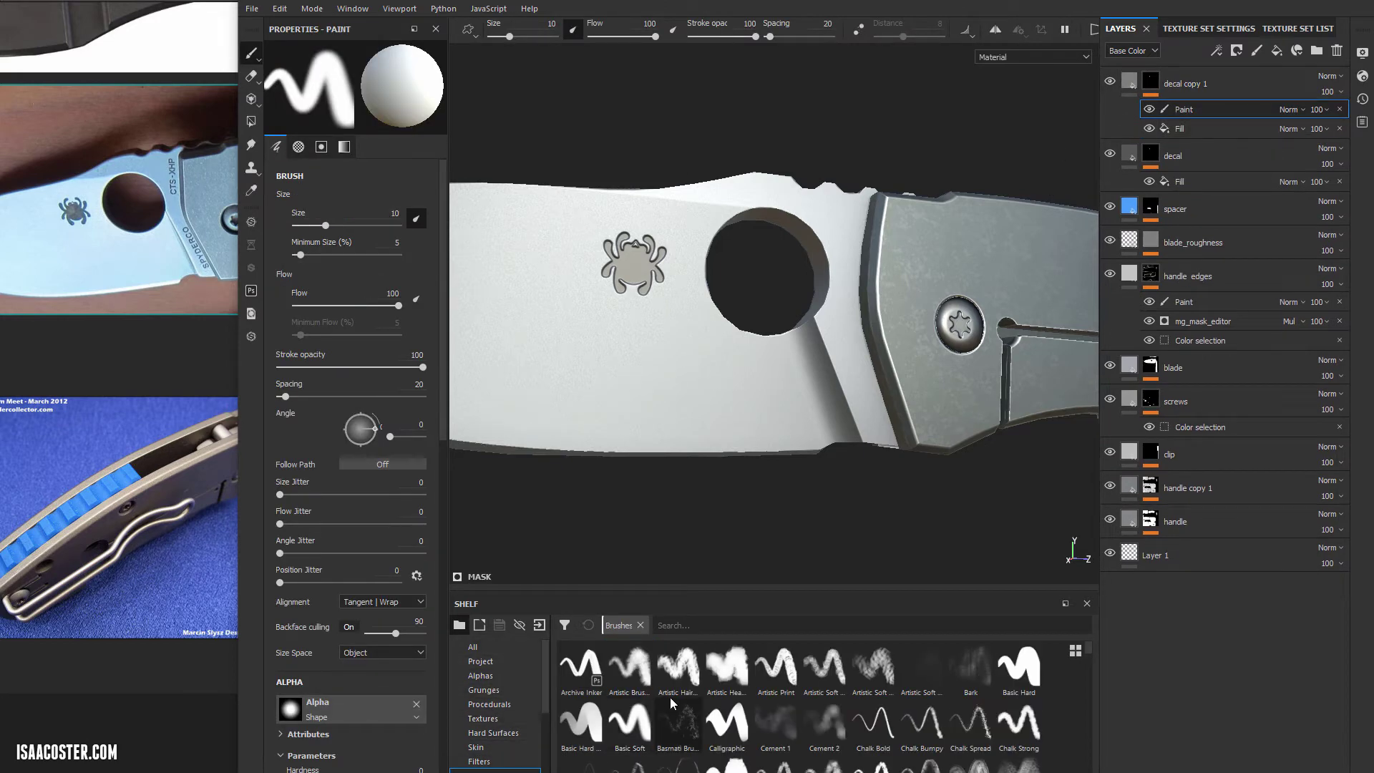
scroll(844, 696, down, 3)
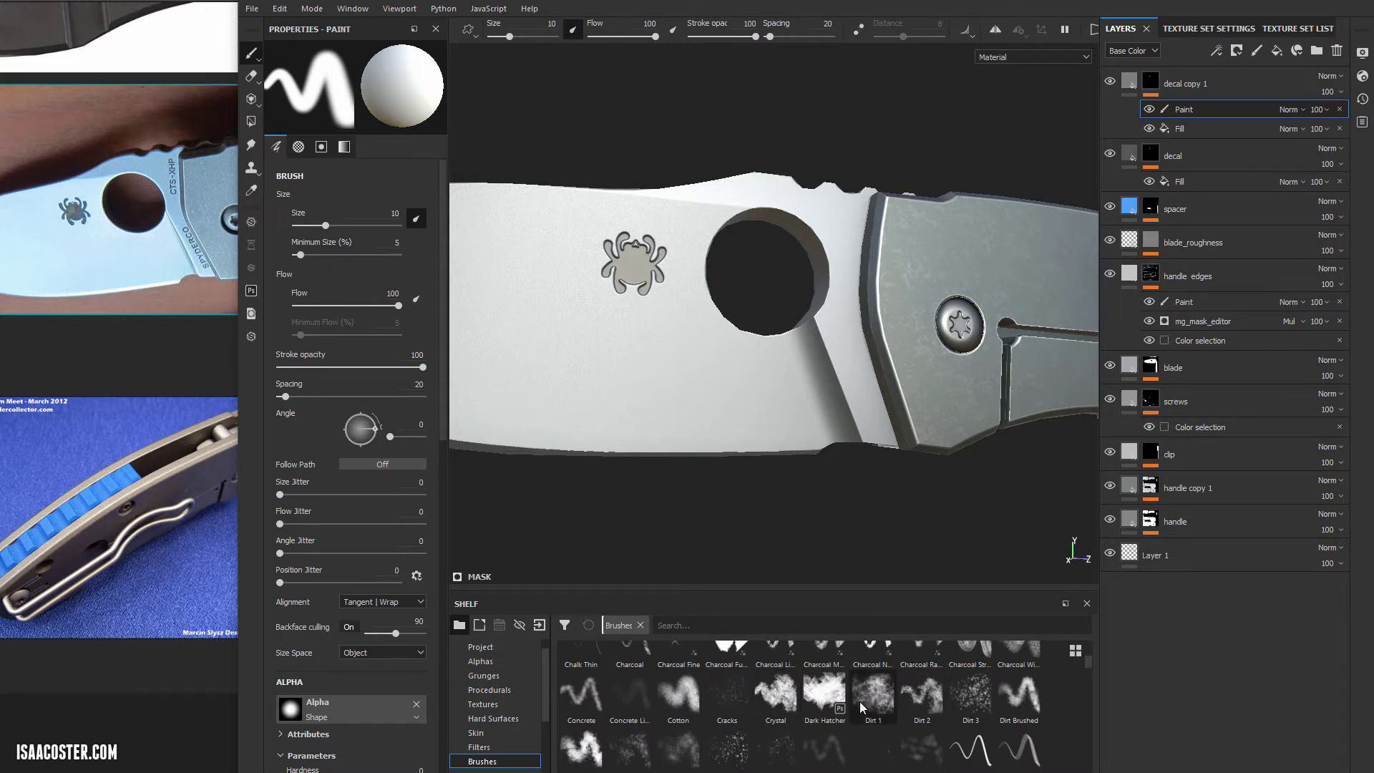
click(873, 694)
- Set the Dirt 1 brush to flow 56, stroke opacity 60 and size about 11.92
scroll(610, 244, up, 3)
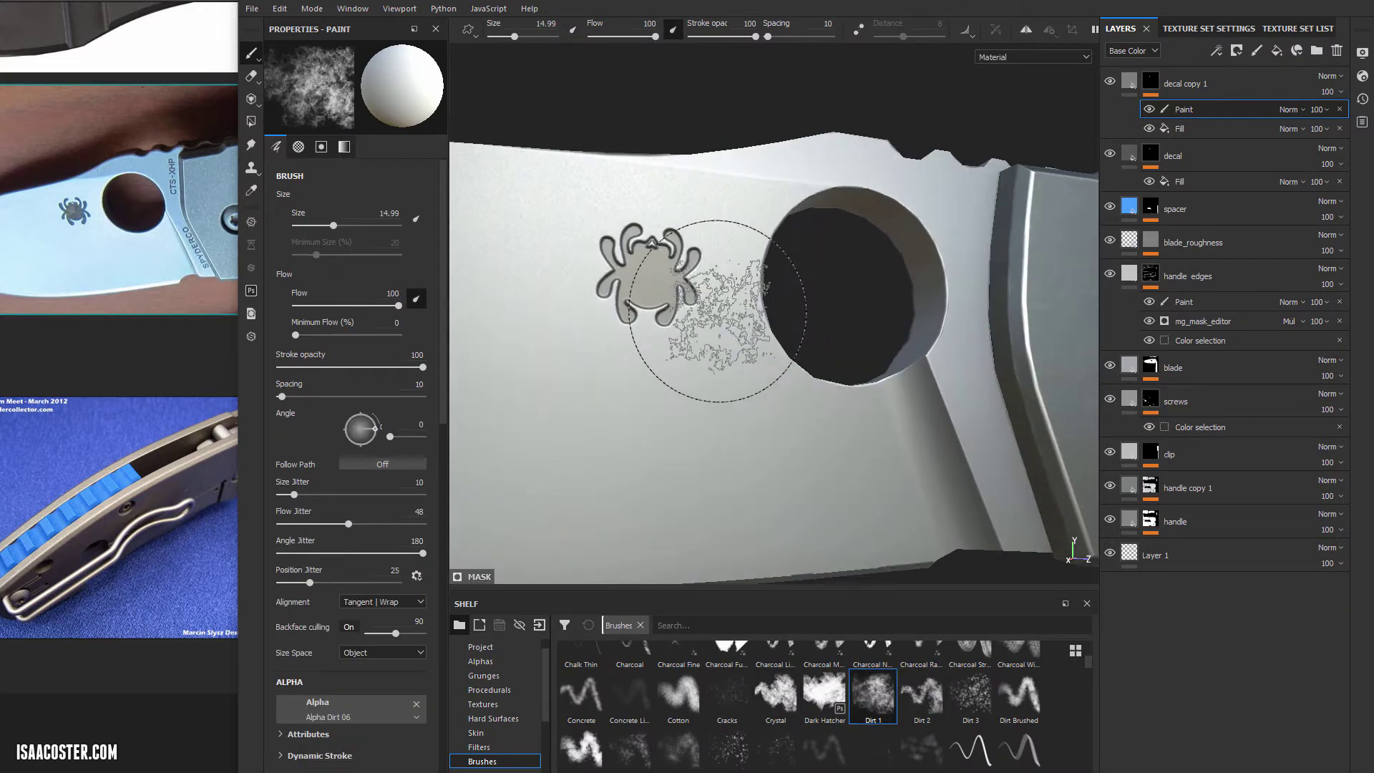
alt+middle_drag(727, 316, 759, 362)
click(626, 36)
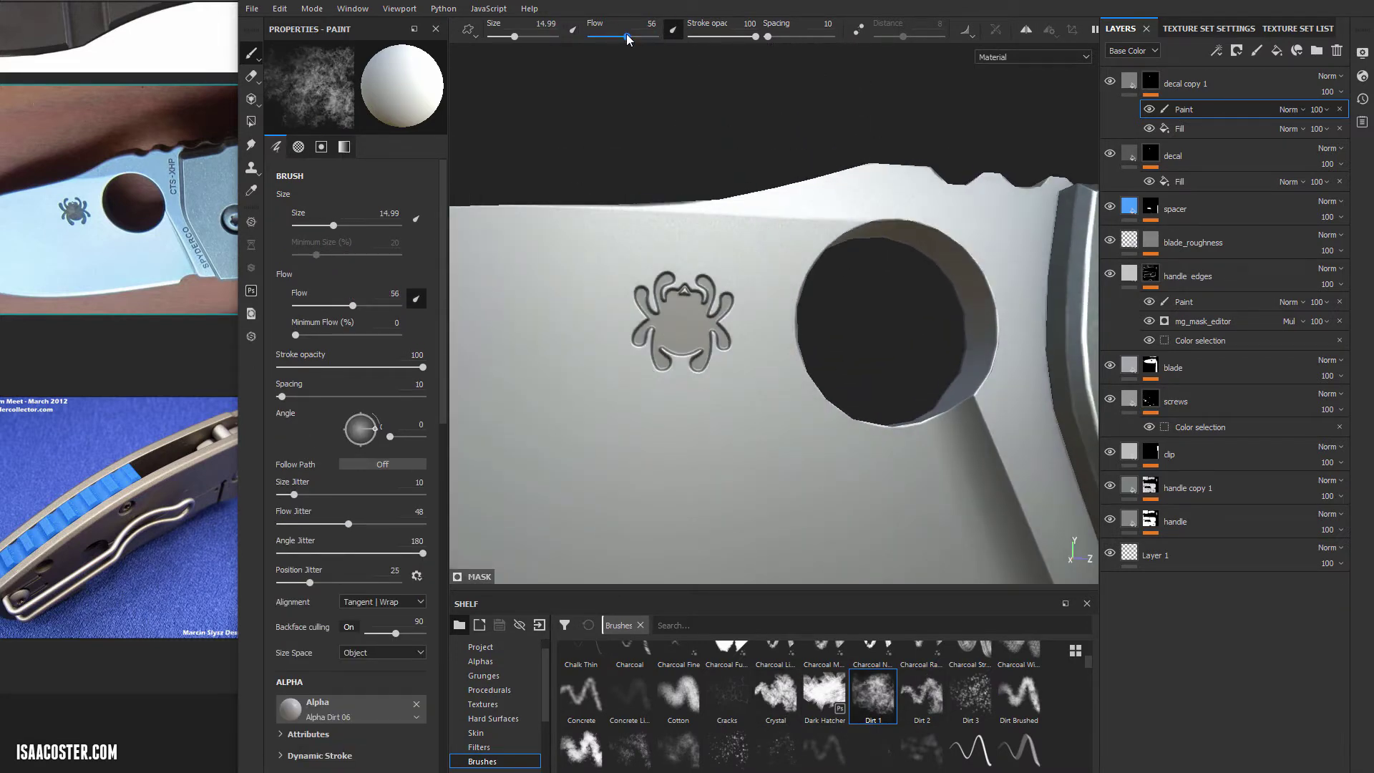
click(728, 37)
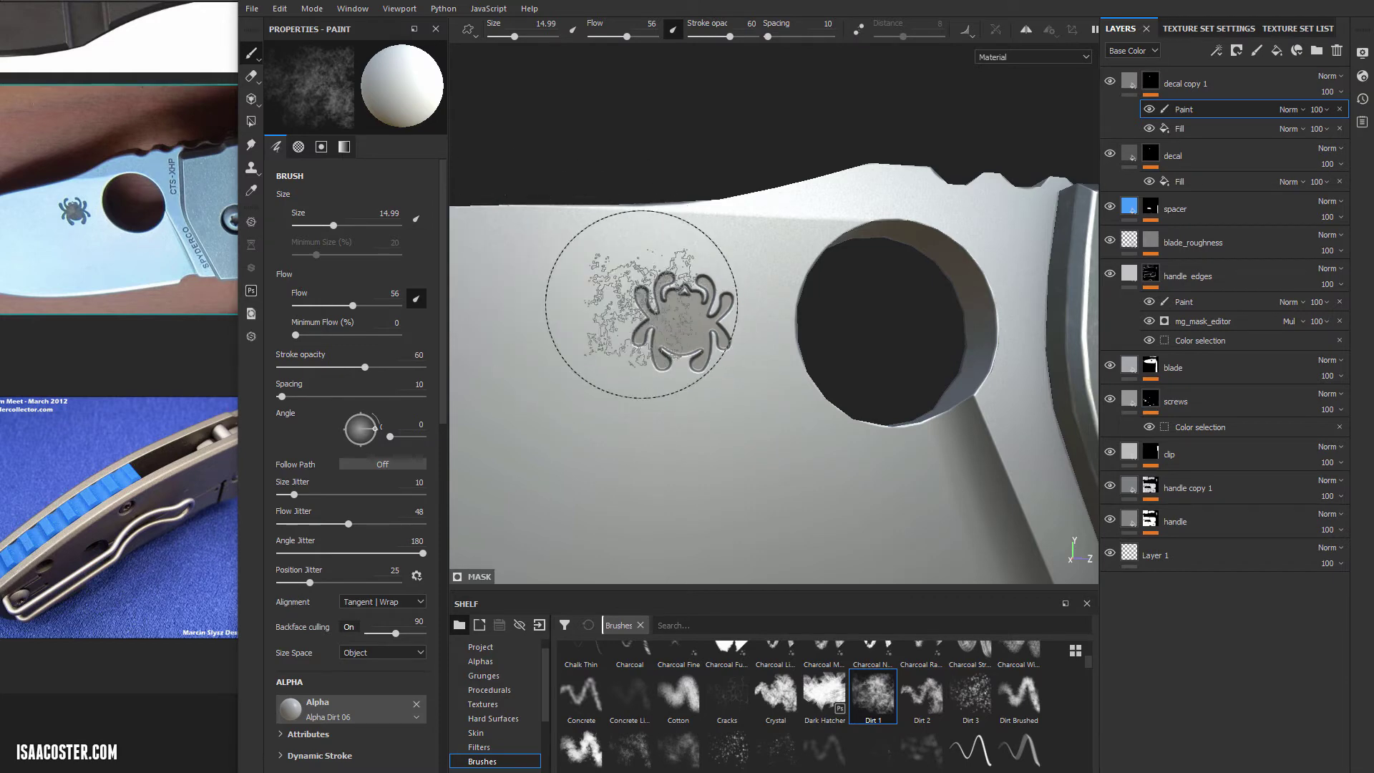
ctrl+right_drag(624, 304, 599, 303)
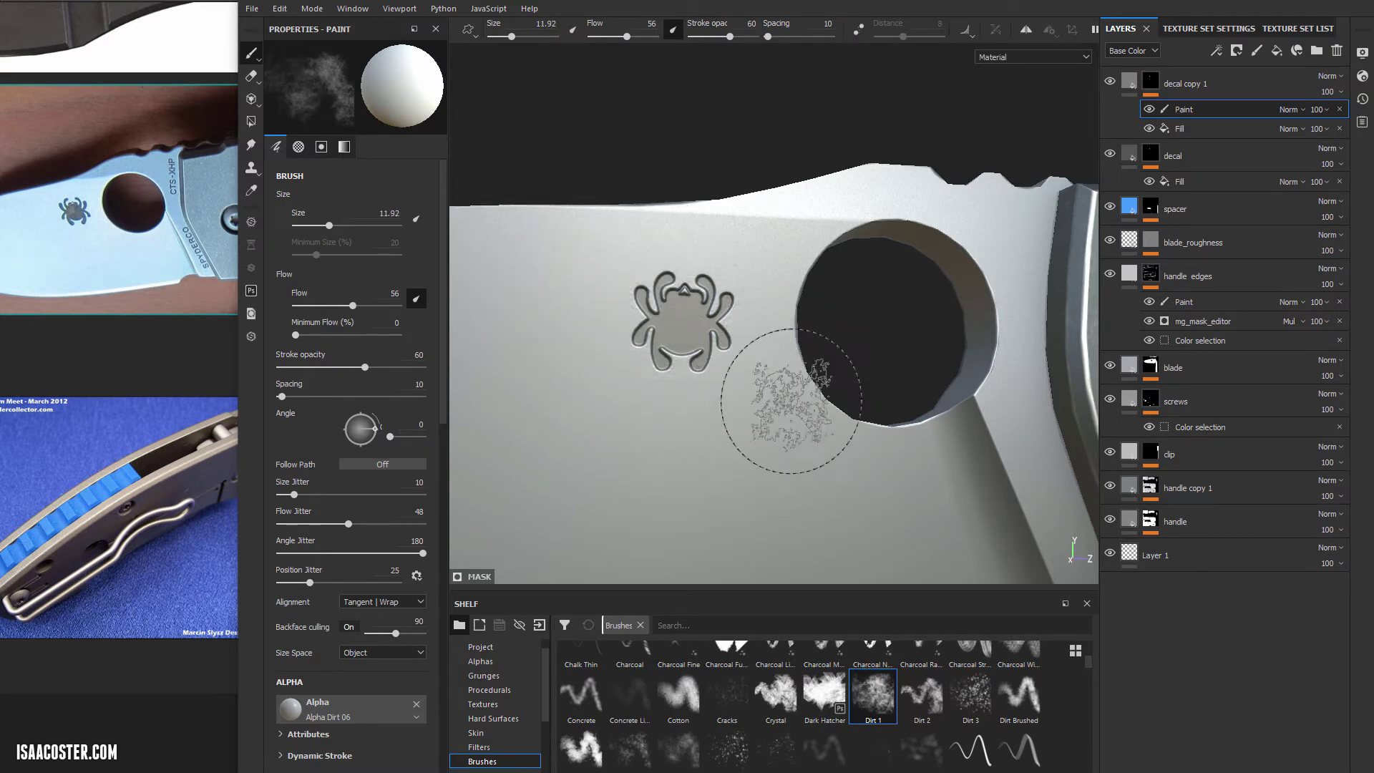
- Set the blending mode of the mask's paint effect to Multiply
click(1288, 113)
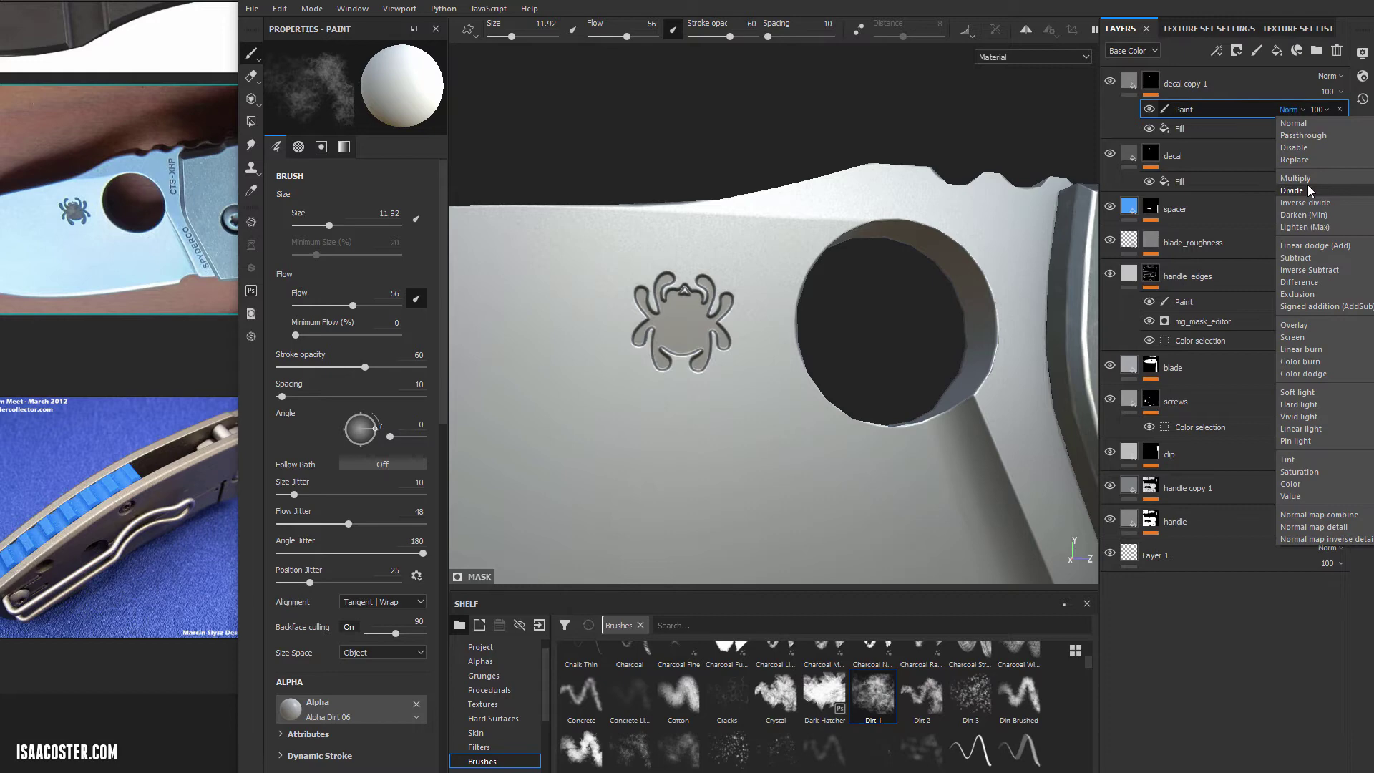
click(1295, 191)
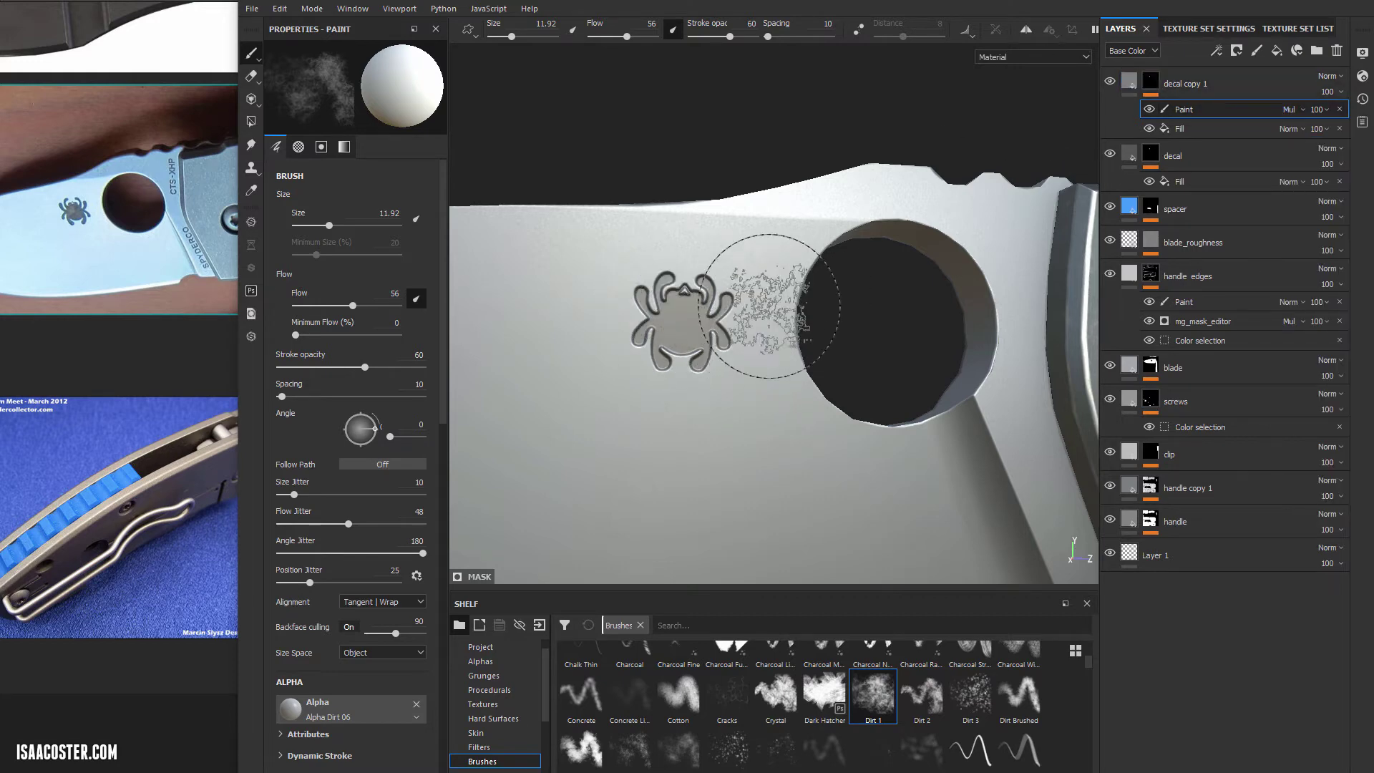
alt+drag(674, 302, 689, 275)
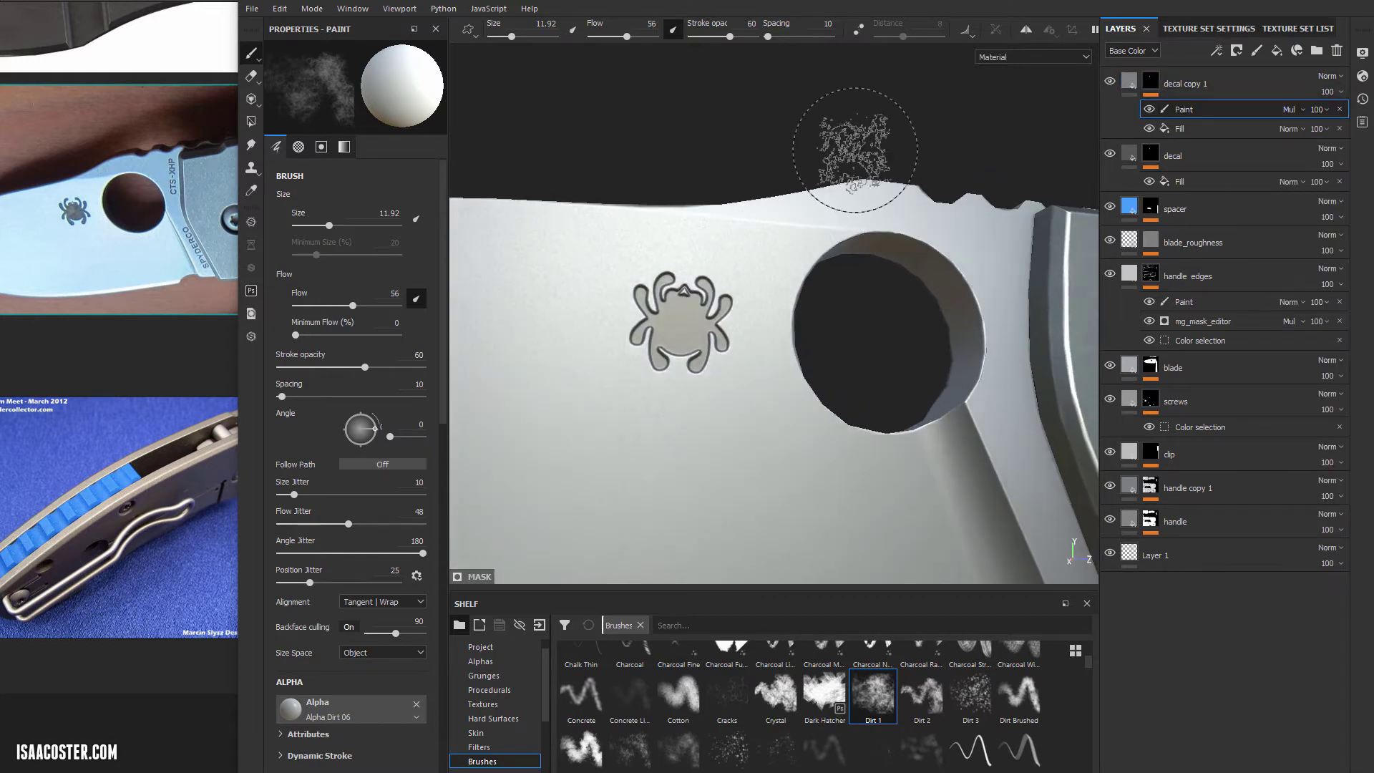
- Display the decal copy's mask and paint dirt texture over the spider in its paint effect with grayscale 0
alt+click(1151, 83)
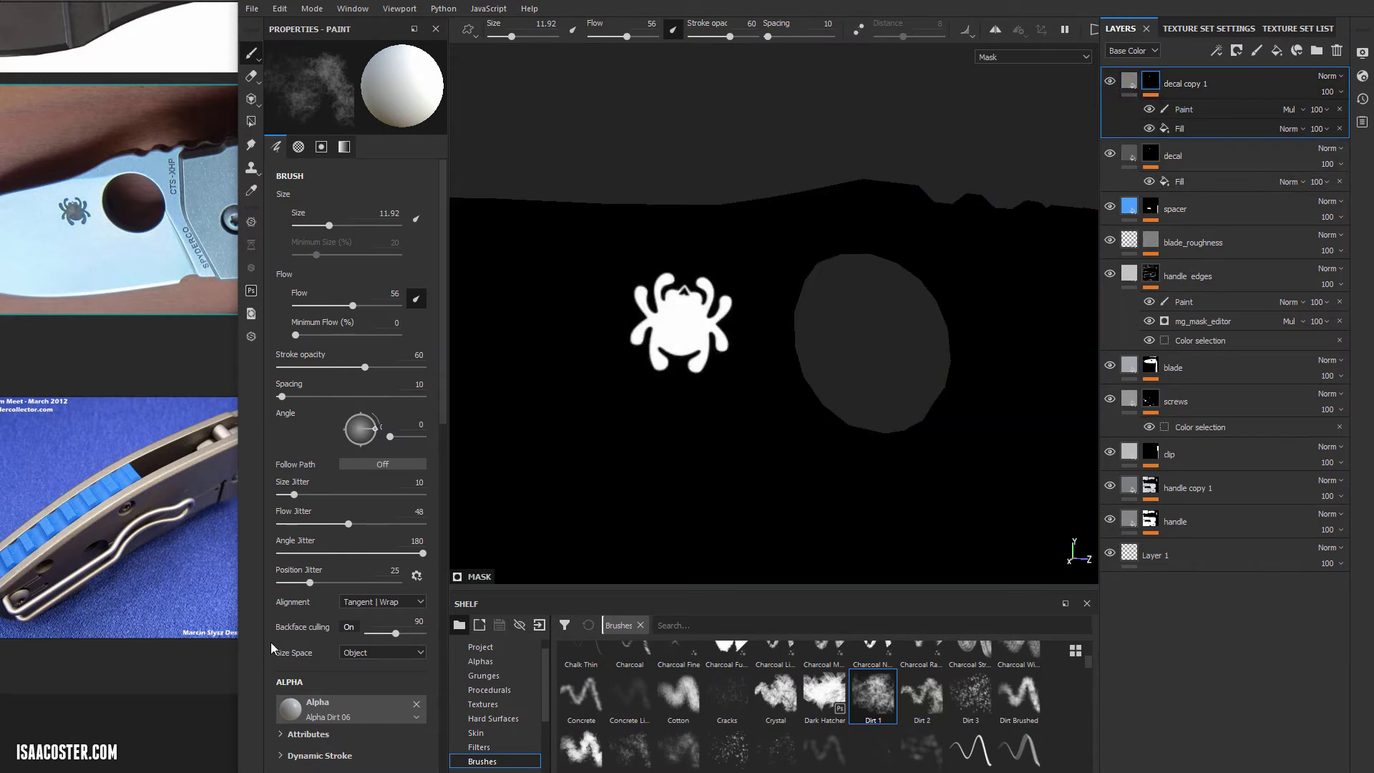
scroll(336, 608, down, 10)
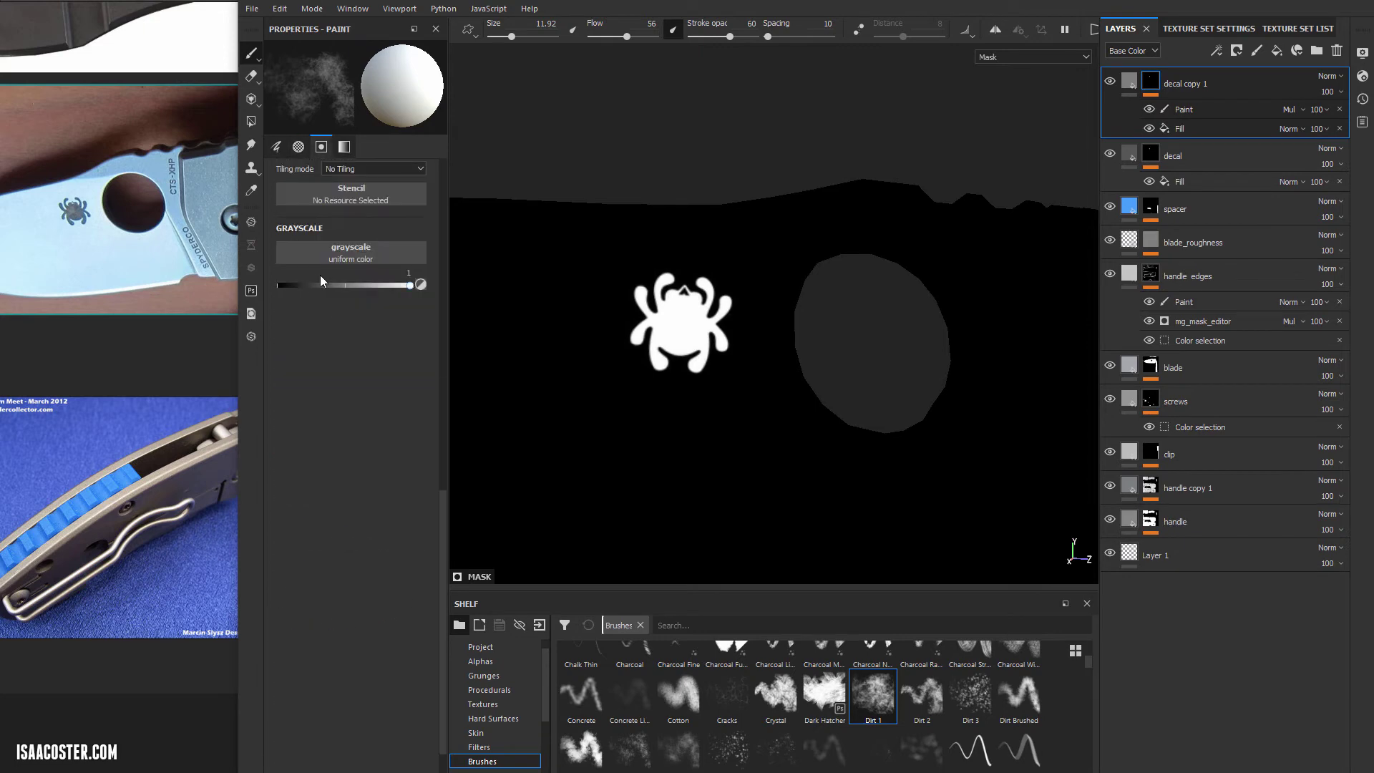
drag(296, 285, 278, 285)
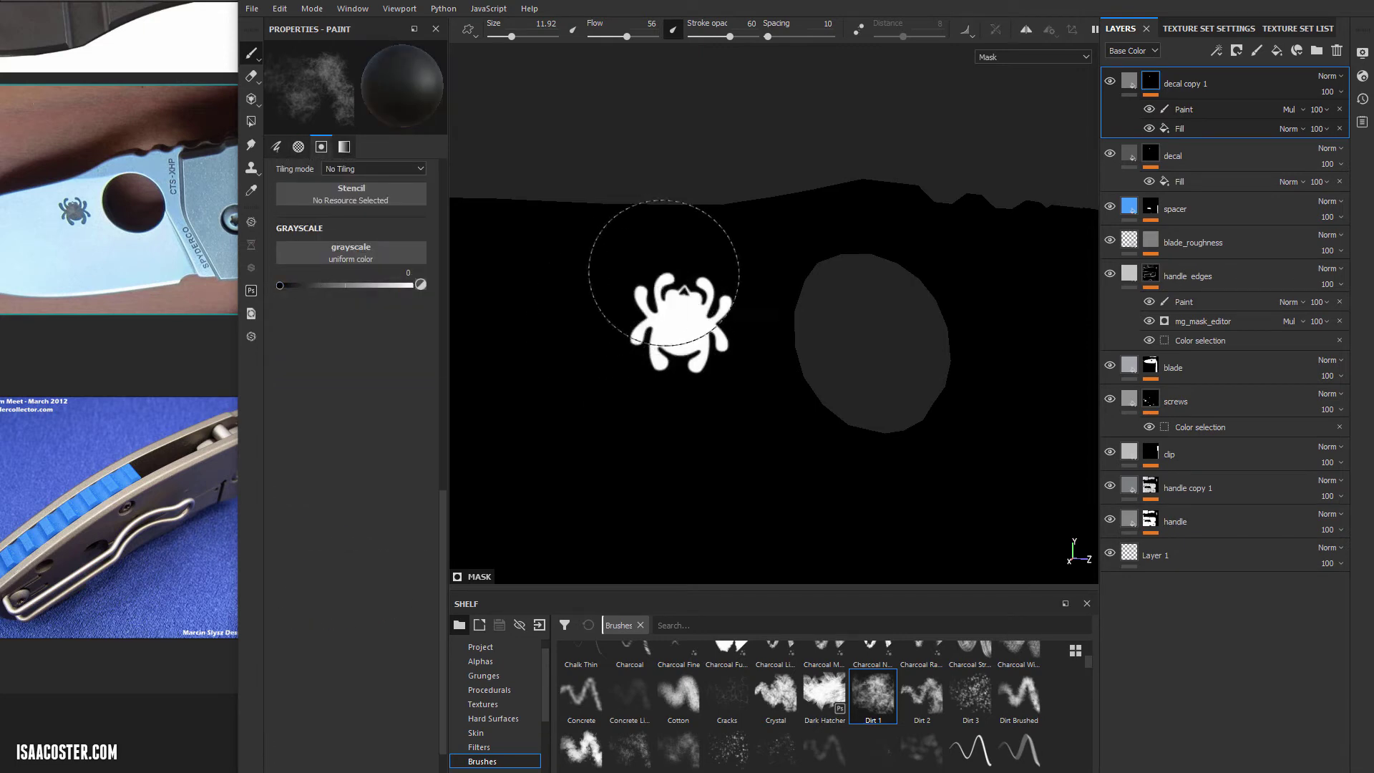
click(1197, 109)
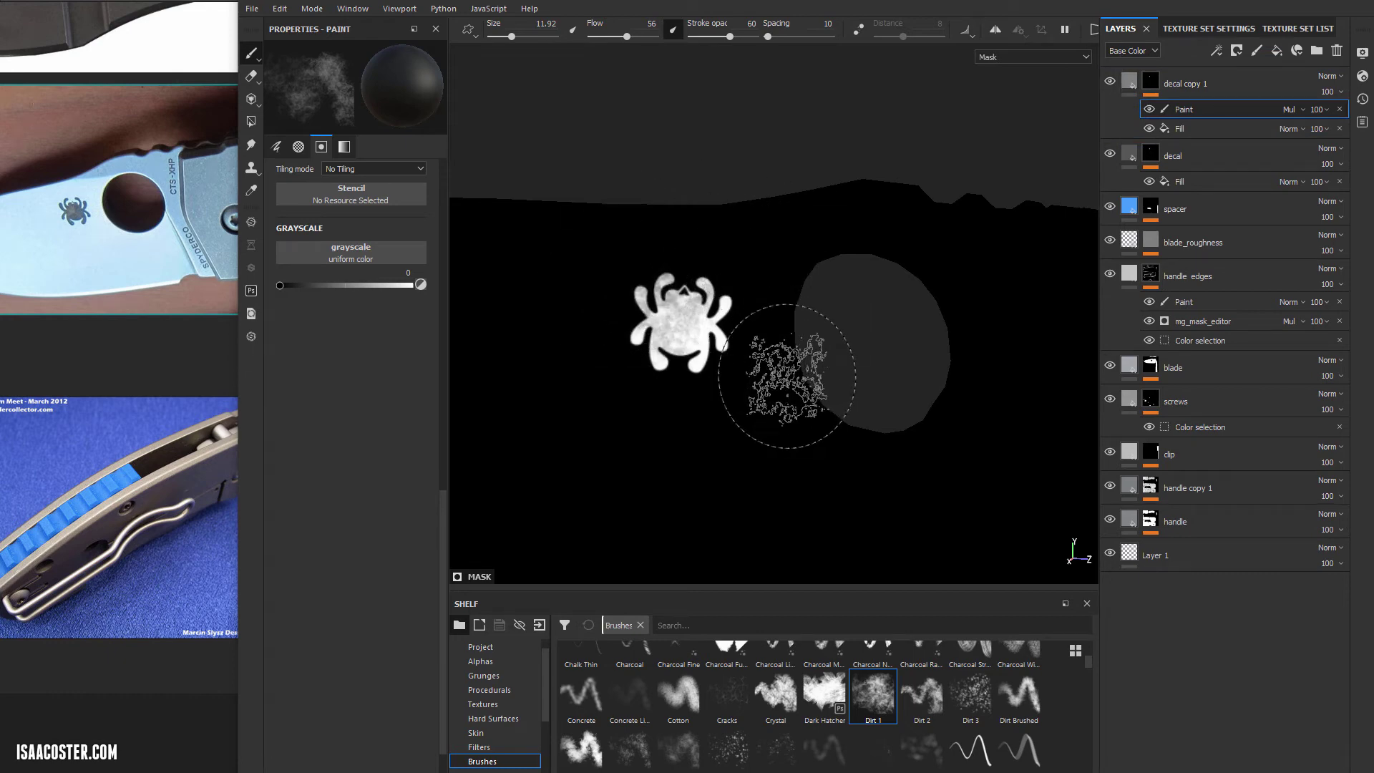
- Return to the material view and disable the height channel on the decal copy's fill
key(m)
alt+drag(744, 429, 690, 433)
alt+drag(849, 200, 811, 206)
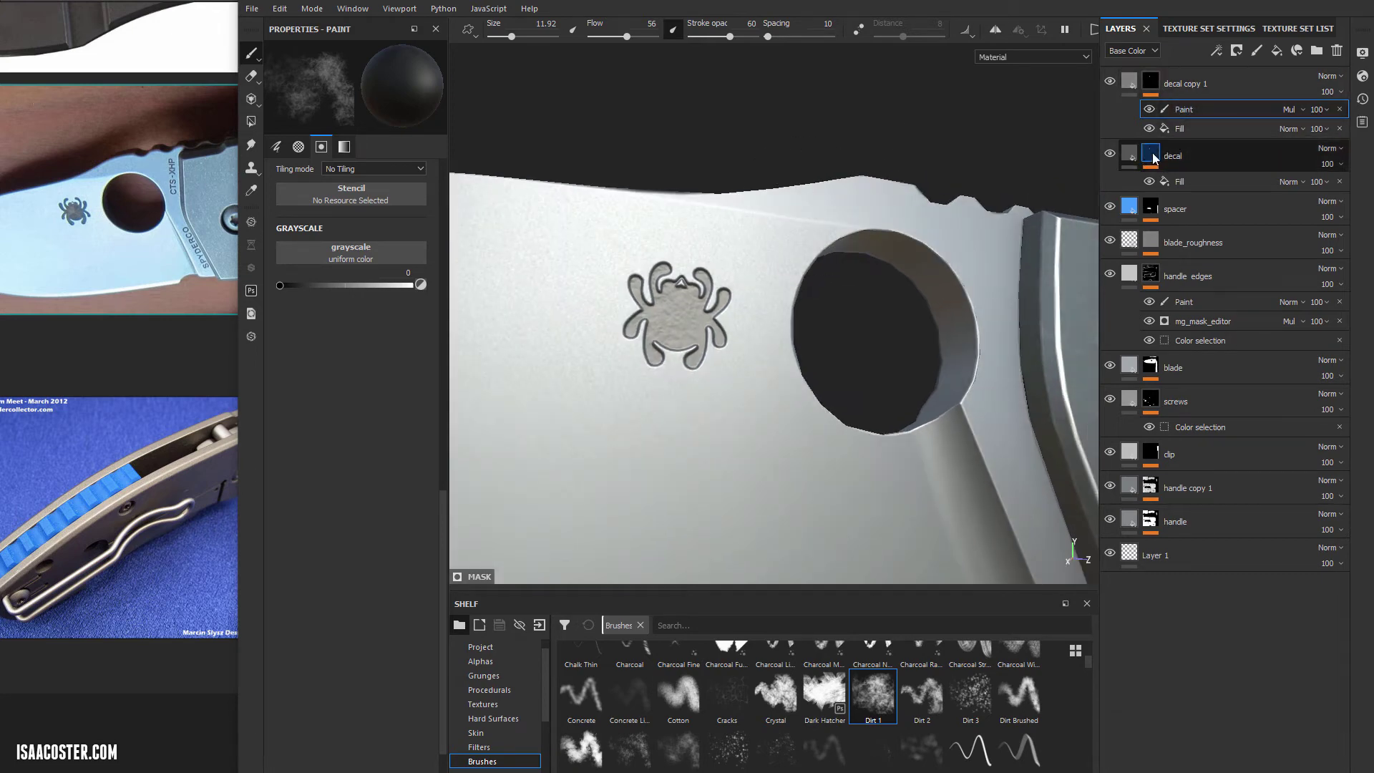
click(1128, 84)
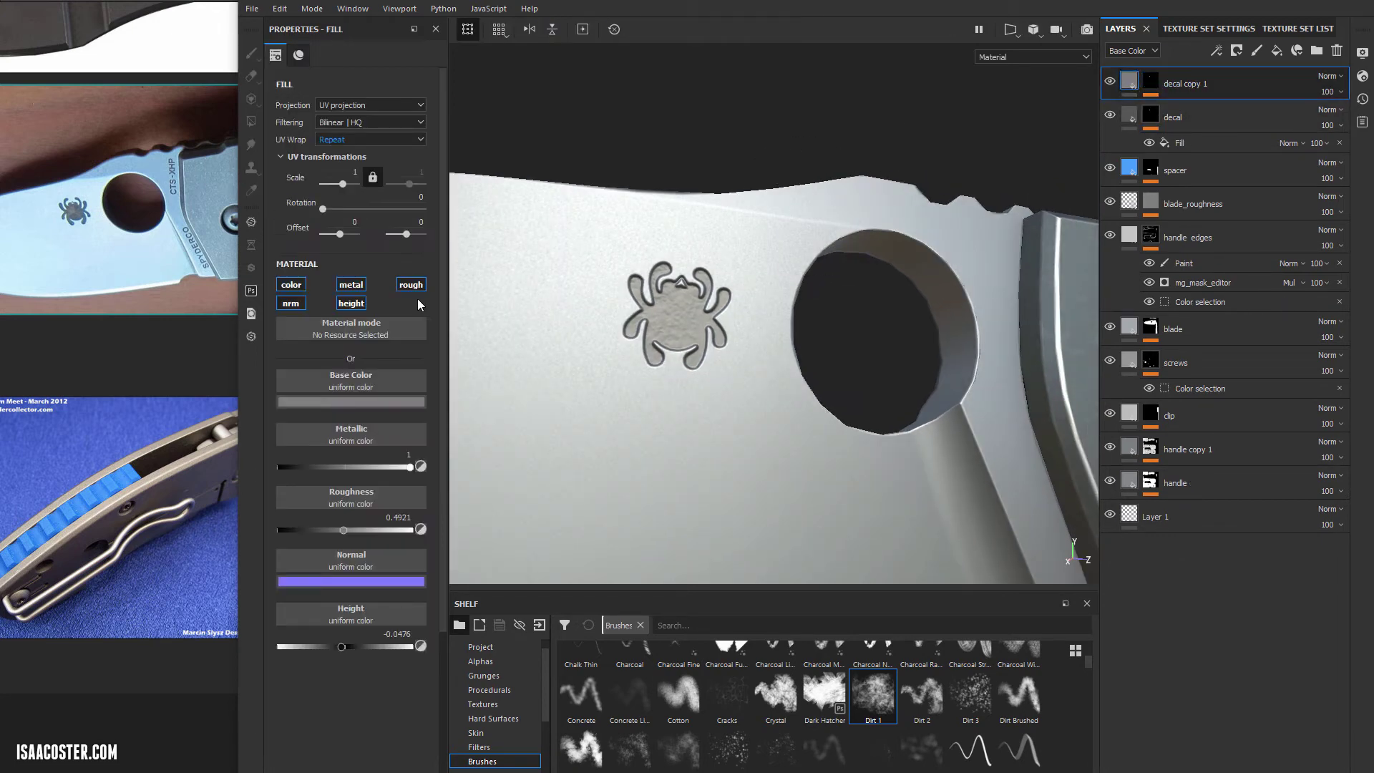
click(361, 303)
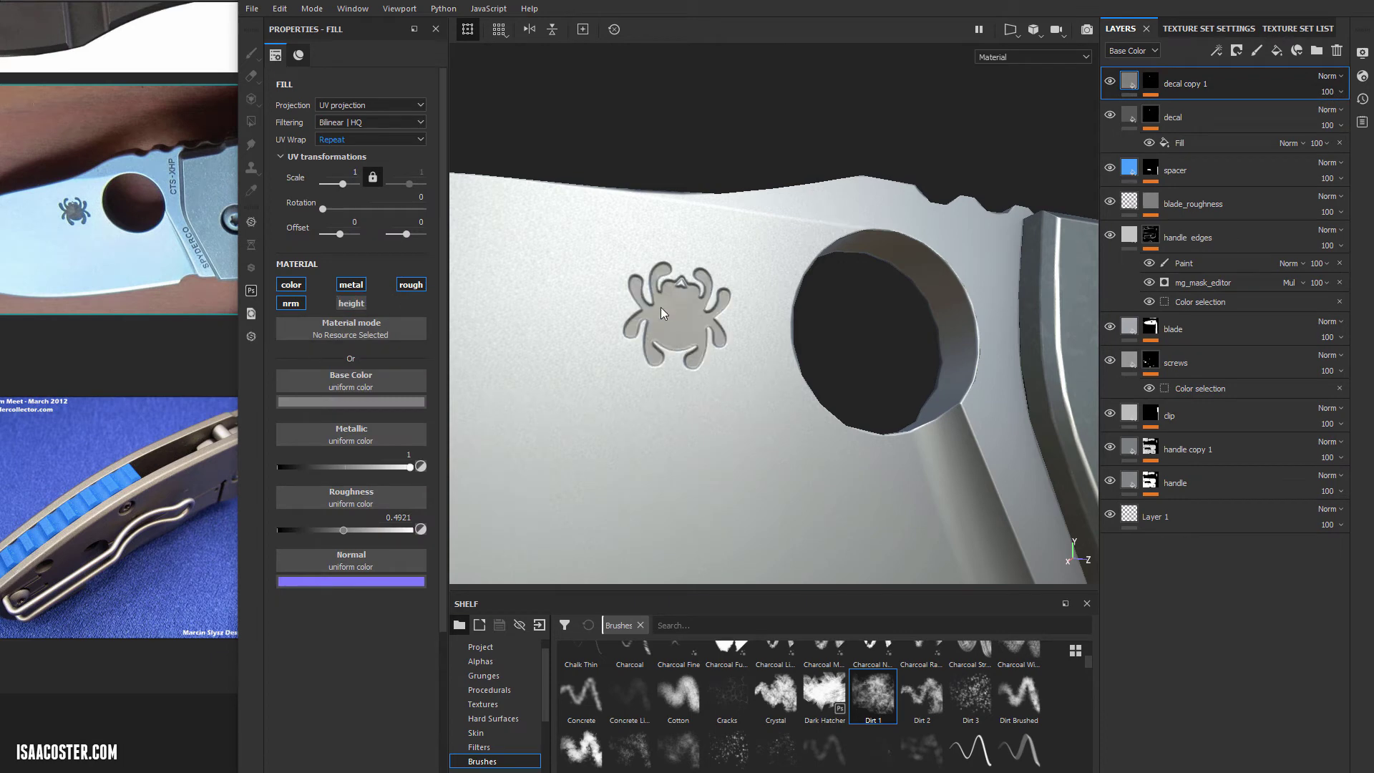
- Paint more dirt texture over the spider in the copy's mask with a brush size of about 7.78, undoing the last change
alt+drag(471, 277, 467, 285)
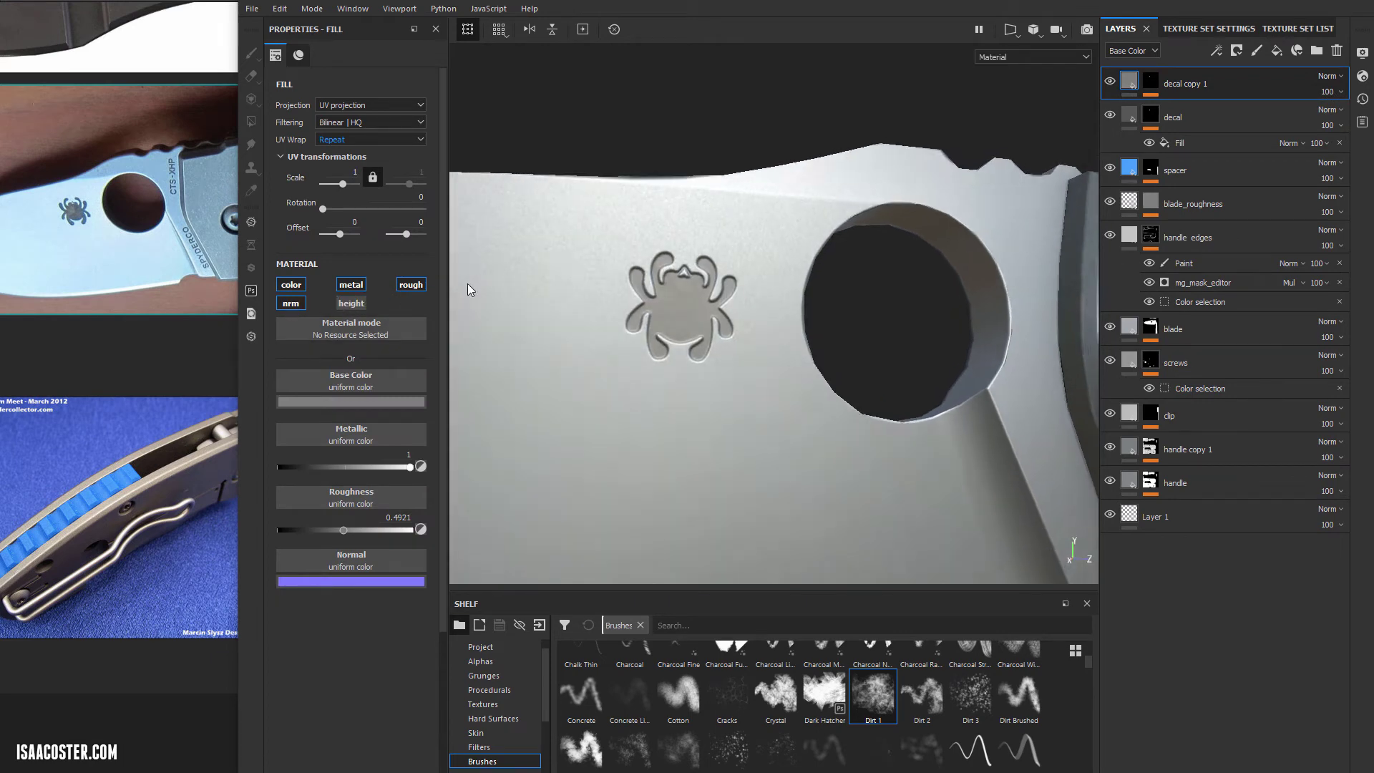
alt+drag(604, 280, 754, 195)
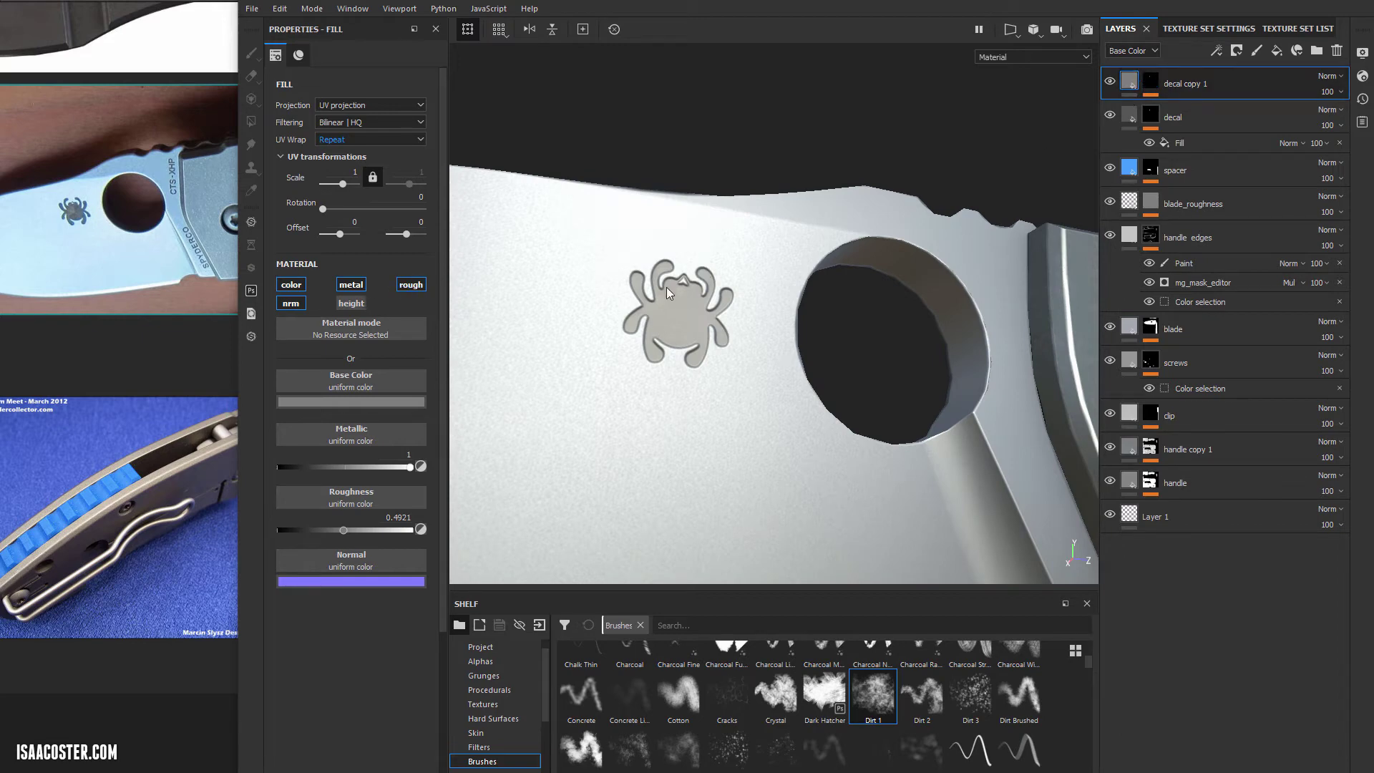
alt+drag(676, 298, 623, 359)
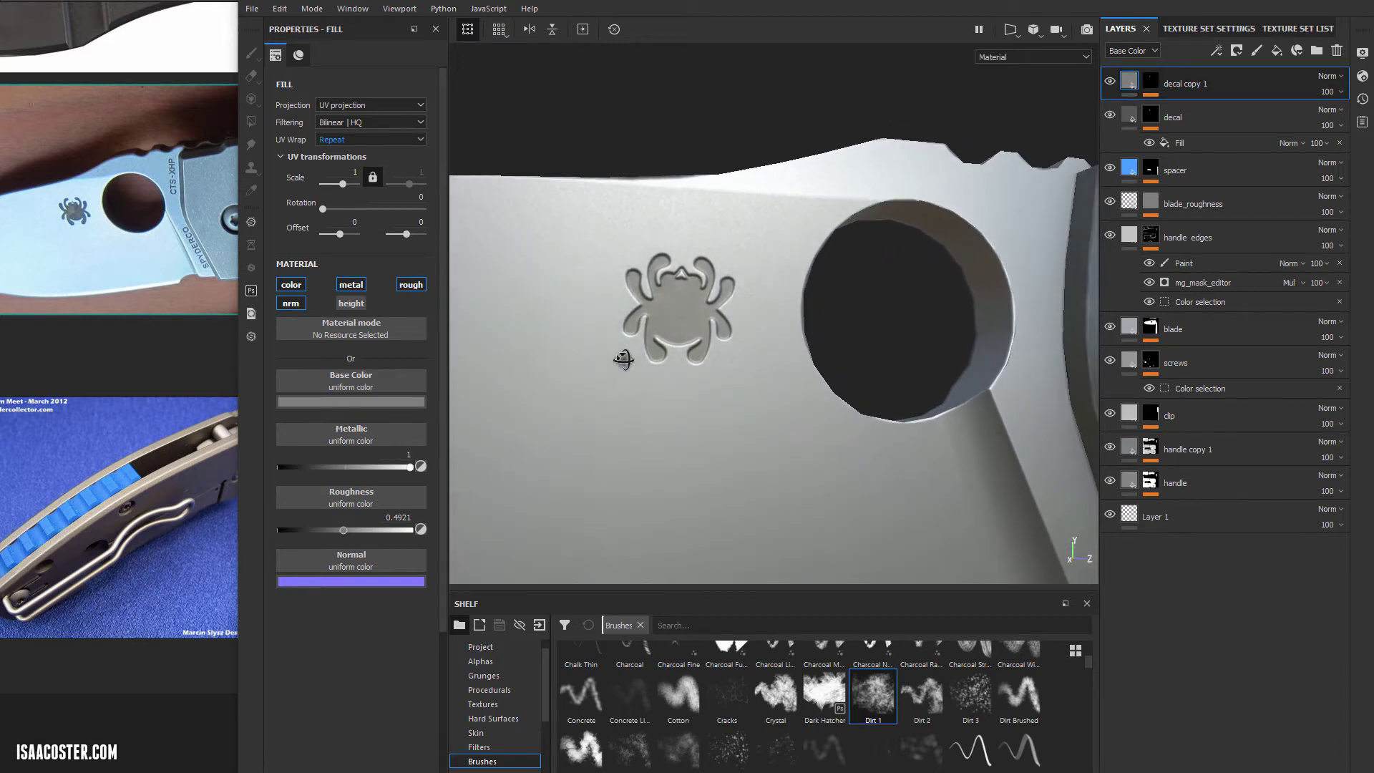
click(1151, 84)
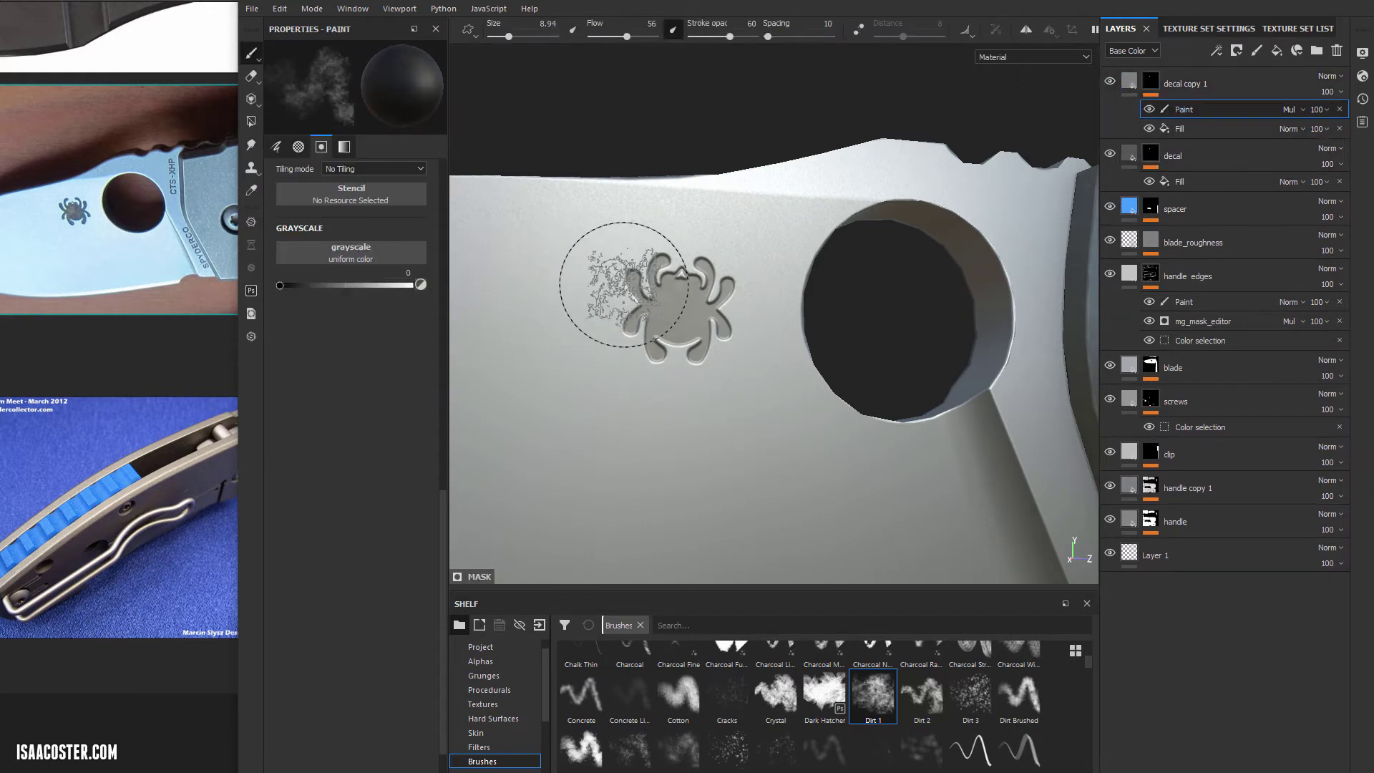
drag(617, 280, 678, 266)
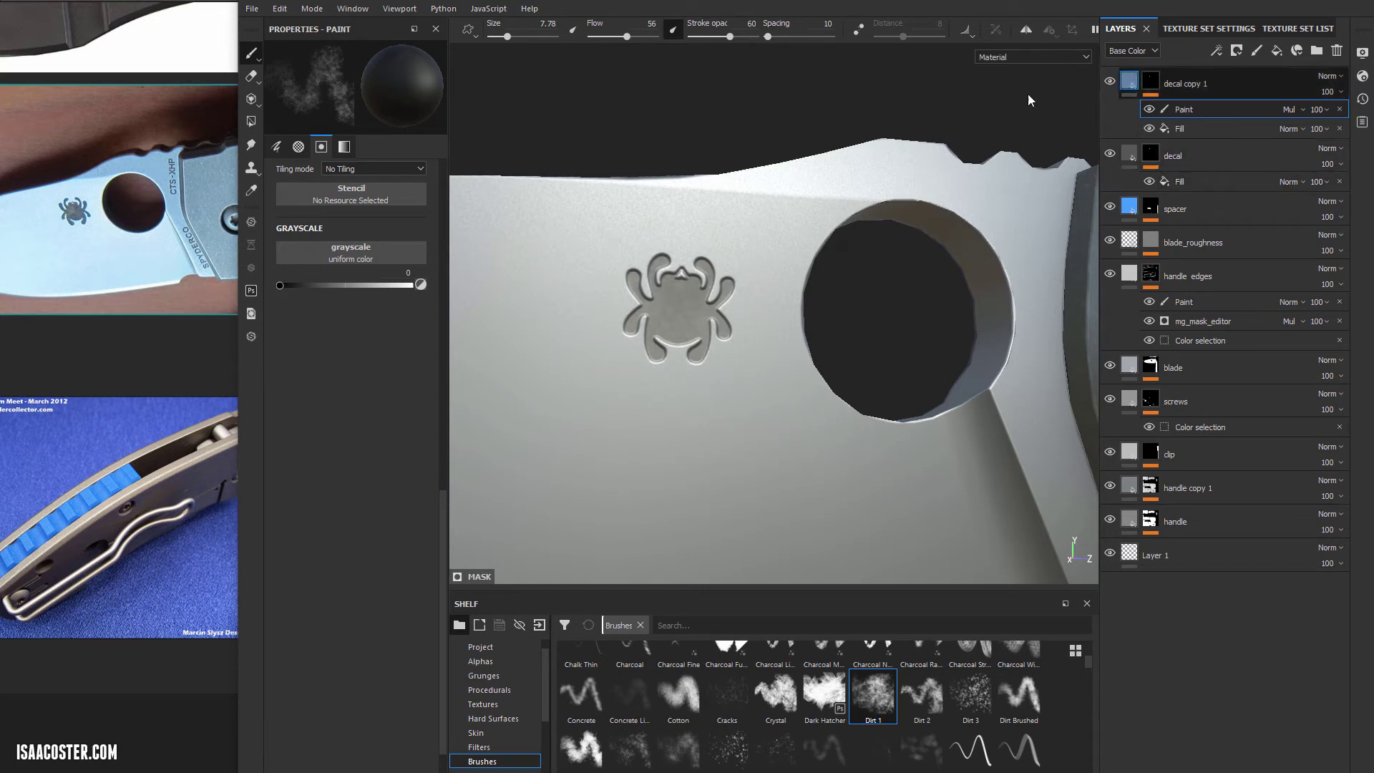
key(ctrl+z)
- Darken the decal copy's base color to a grey of 0.114
click(342, 403)
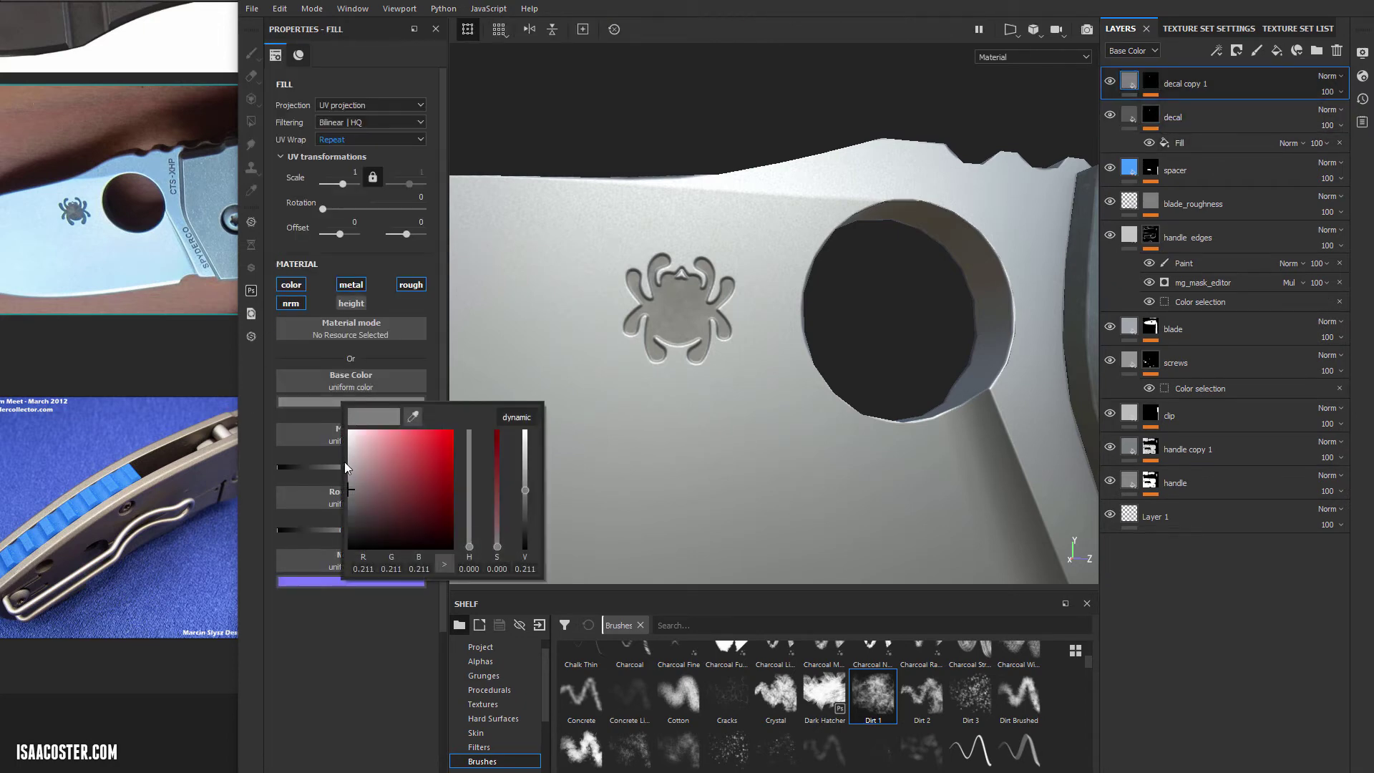
drag(351, 513, 342, 510)
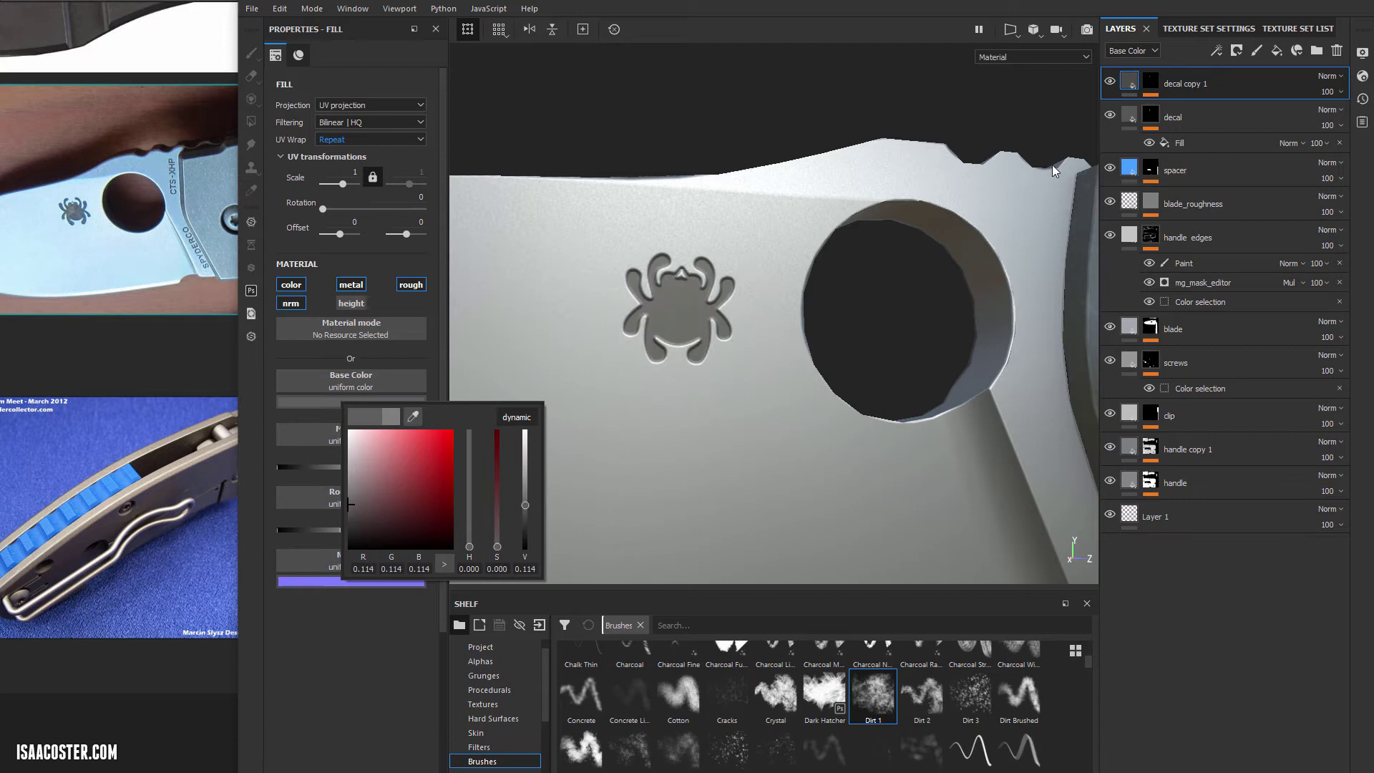
- Lighten the original decal layer's base color to a grey of 0.240
click(1118, 120)
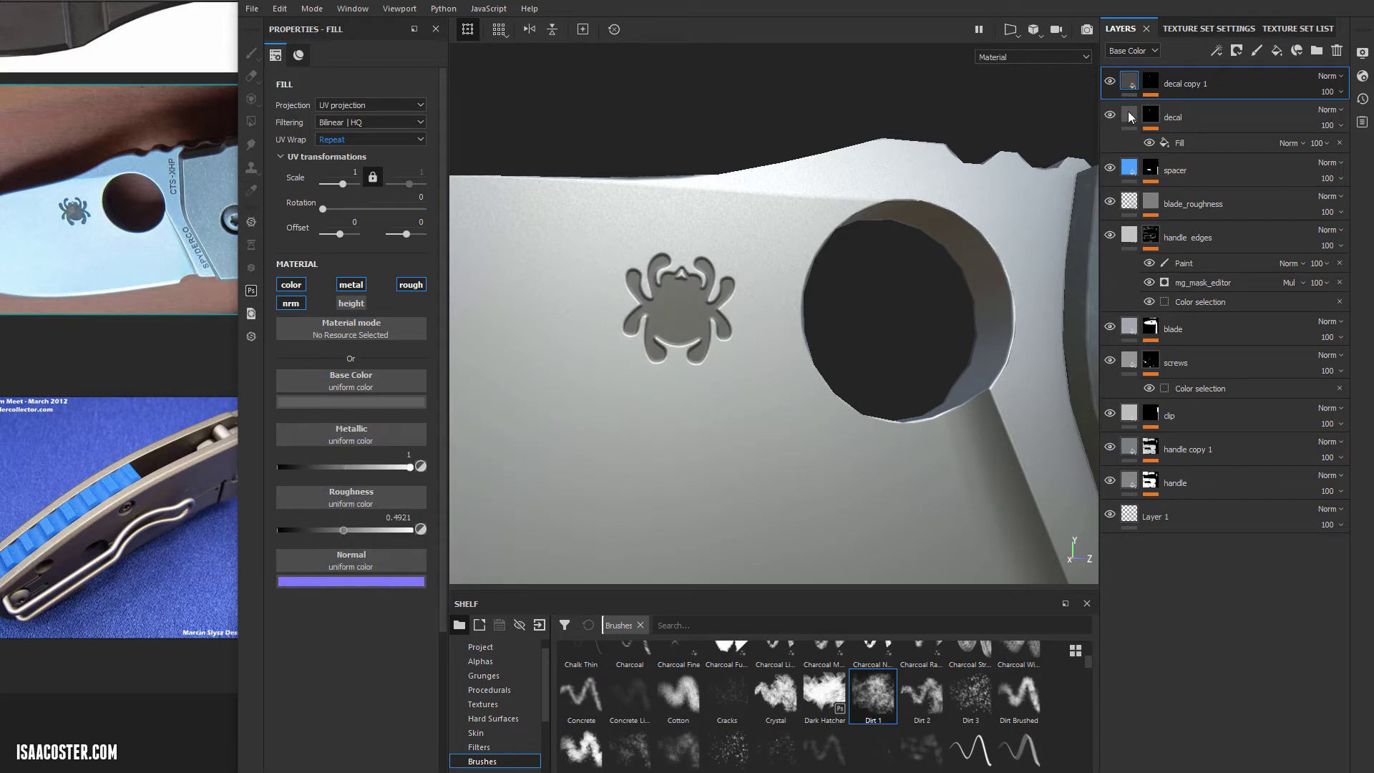
click(351, 402)
drag(362, 475, 358, 487)
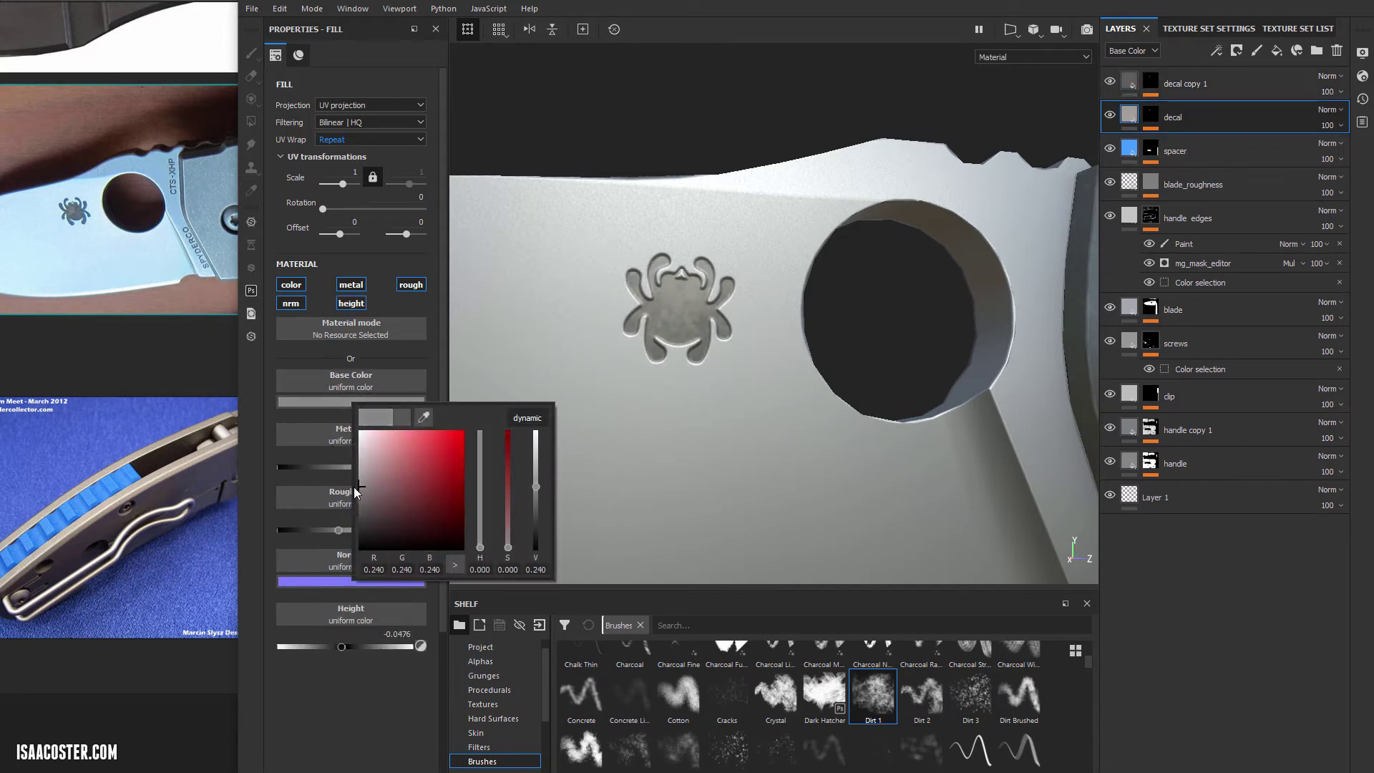
alt+drag(689, 301, 728, 347)
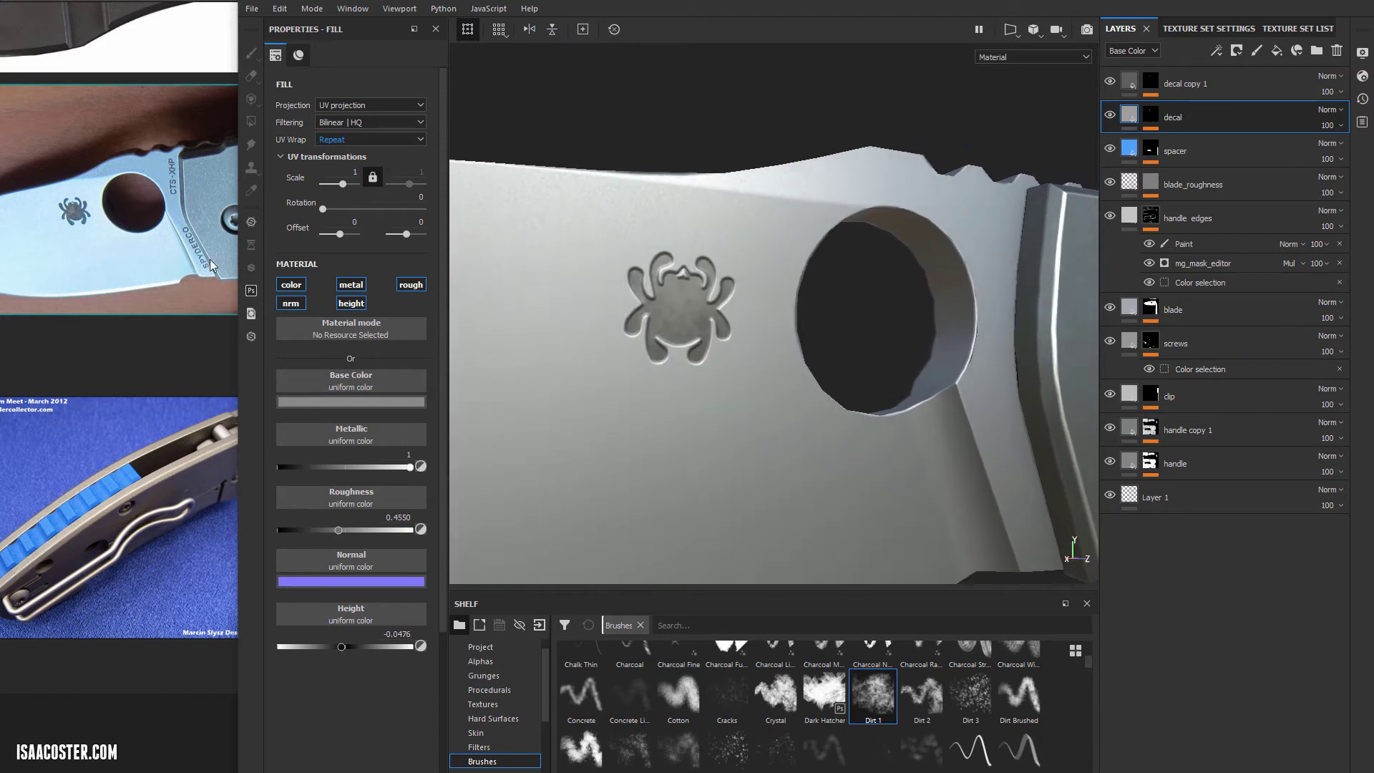
- Add a new fill layer at the top of the layer stack and name it oil
alt+right_drag(609, 324, 445, 346)
alt+drag(672, 347, 760, 315)
alt+right_drag(894, 351, 1033, 338)
alt+middle_drag(1032, 339, 891, 304)
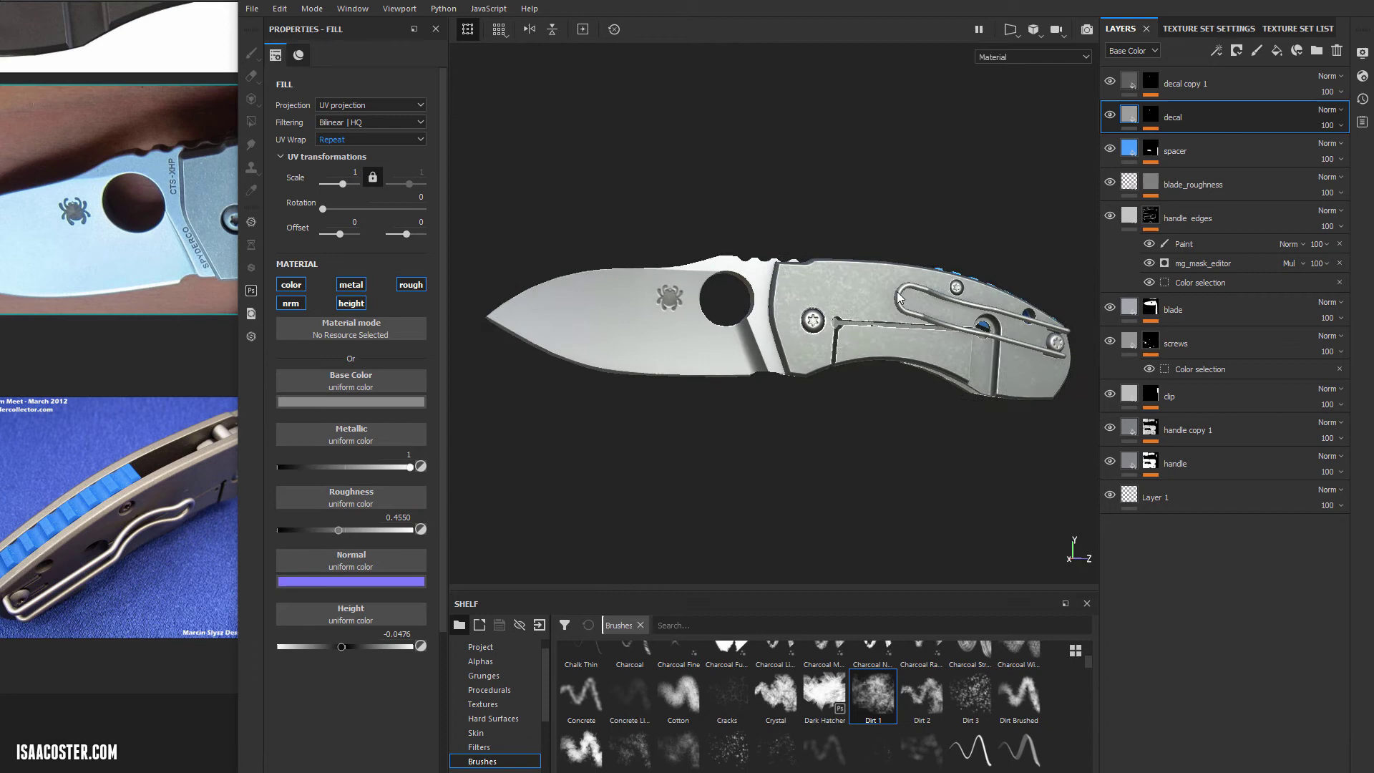
mouse_move(891, 304)
alt+mouse_down()
mouse_move(884, 345)
mouse_move(871, 322)
alt+mouse_up()
mouse_move(871, 322)
alt+middle_down()
mouse_move(876, 336)
mouse_move(876, 310)
alt+middle_up()
click(1276, 51)
double_click(1184, 85)
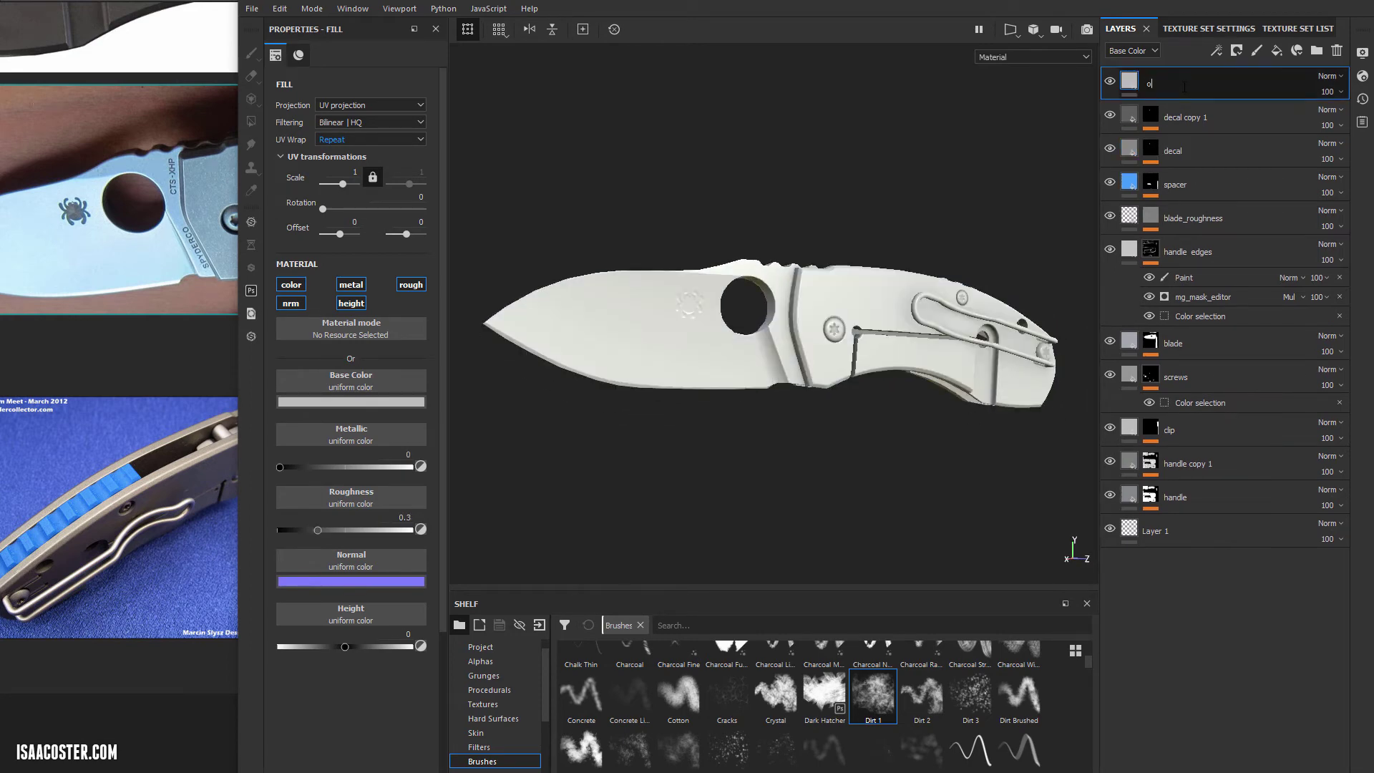
key(Return)
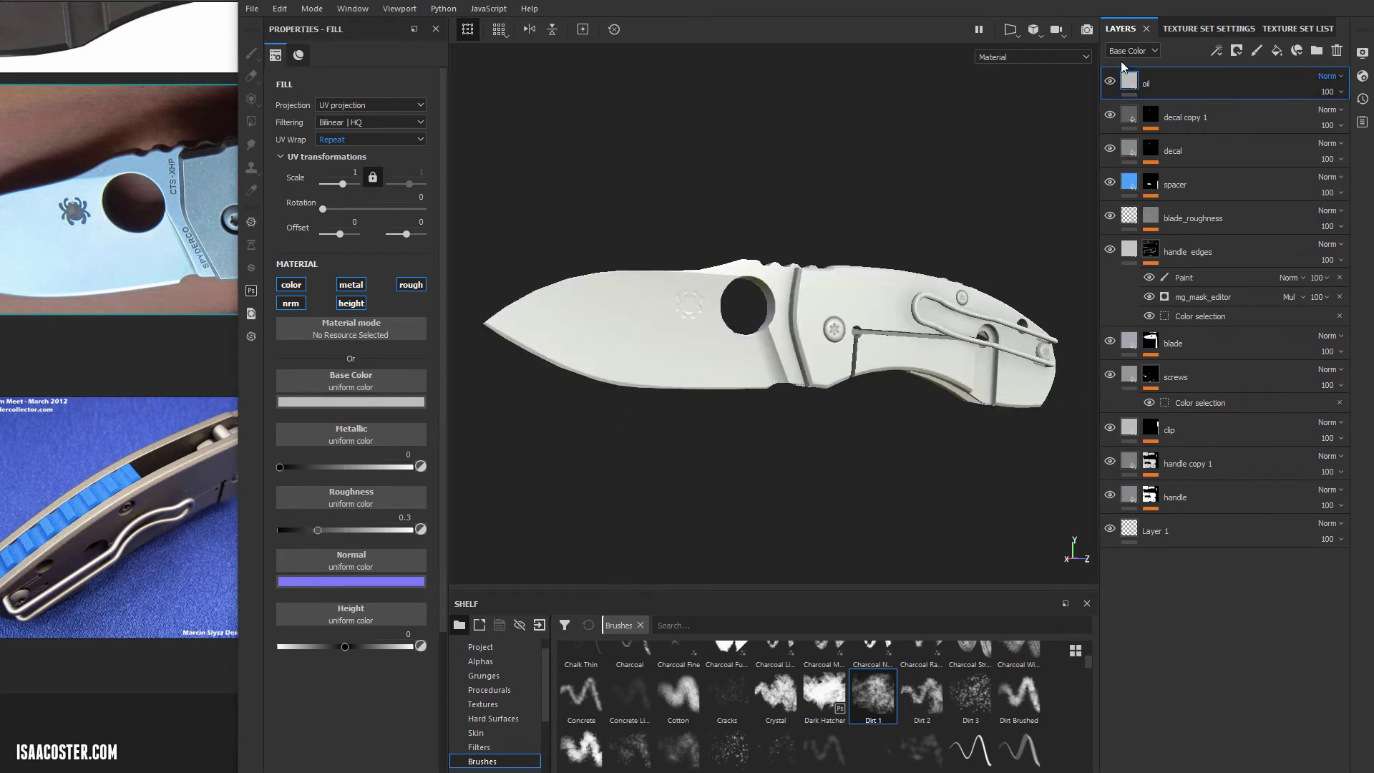
- Set the oil layer's base color to black and its roughness to about 0.053
click(379, 403)
drag(421, 508, 378, 552)
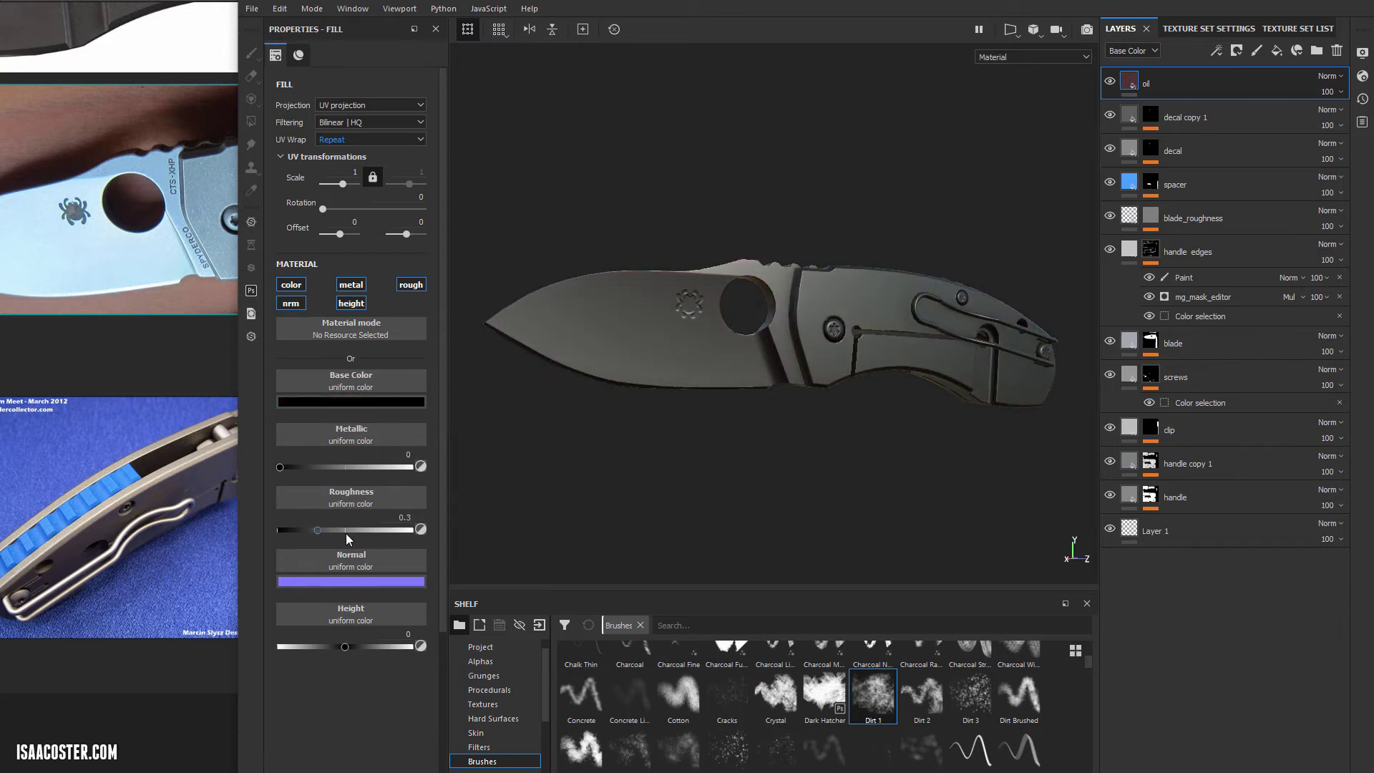
drag(317, 530, 286, 530)
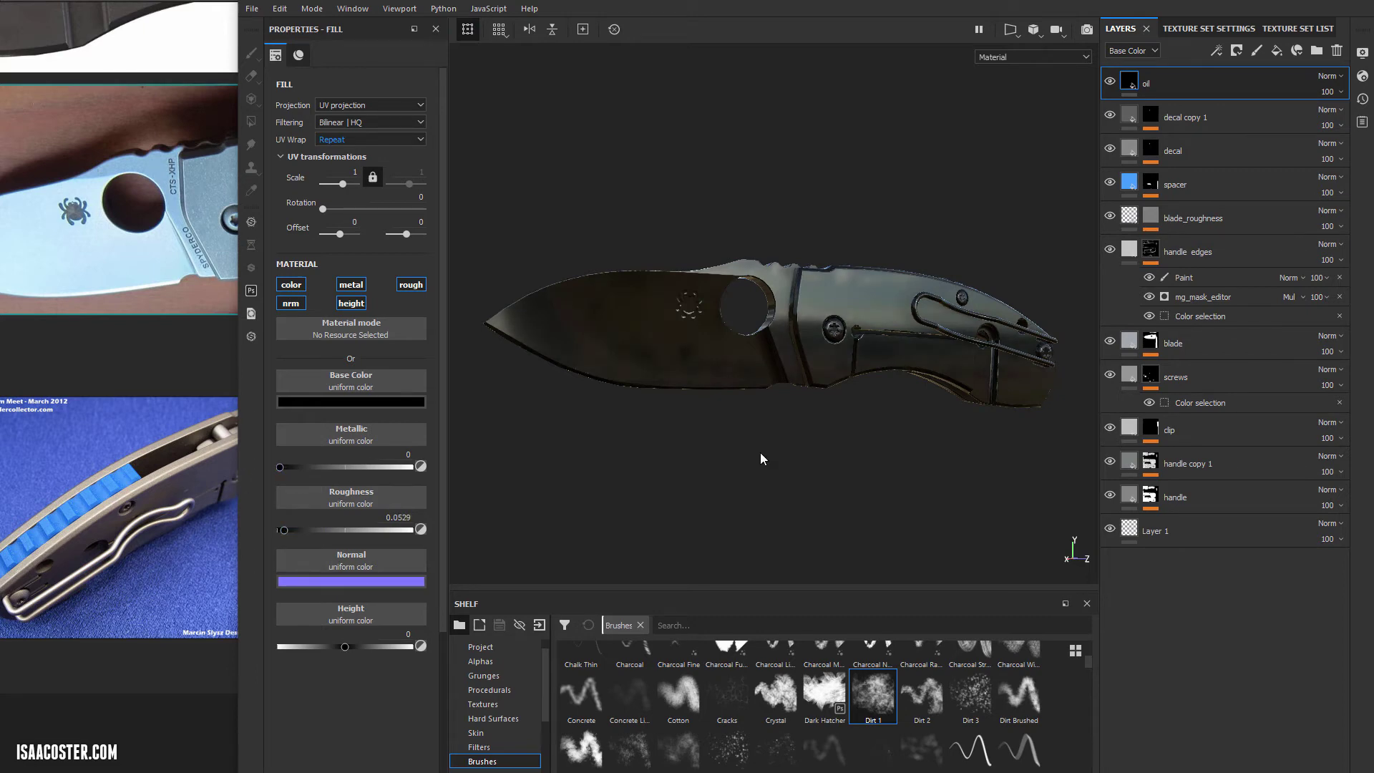
- Add a black mask to the oil layer and apply the Dirt Cavities smart mask to it
scroll(763, 460, up, 2)
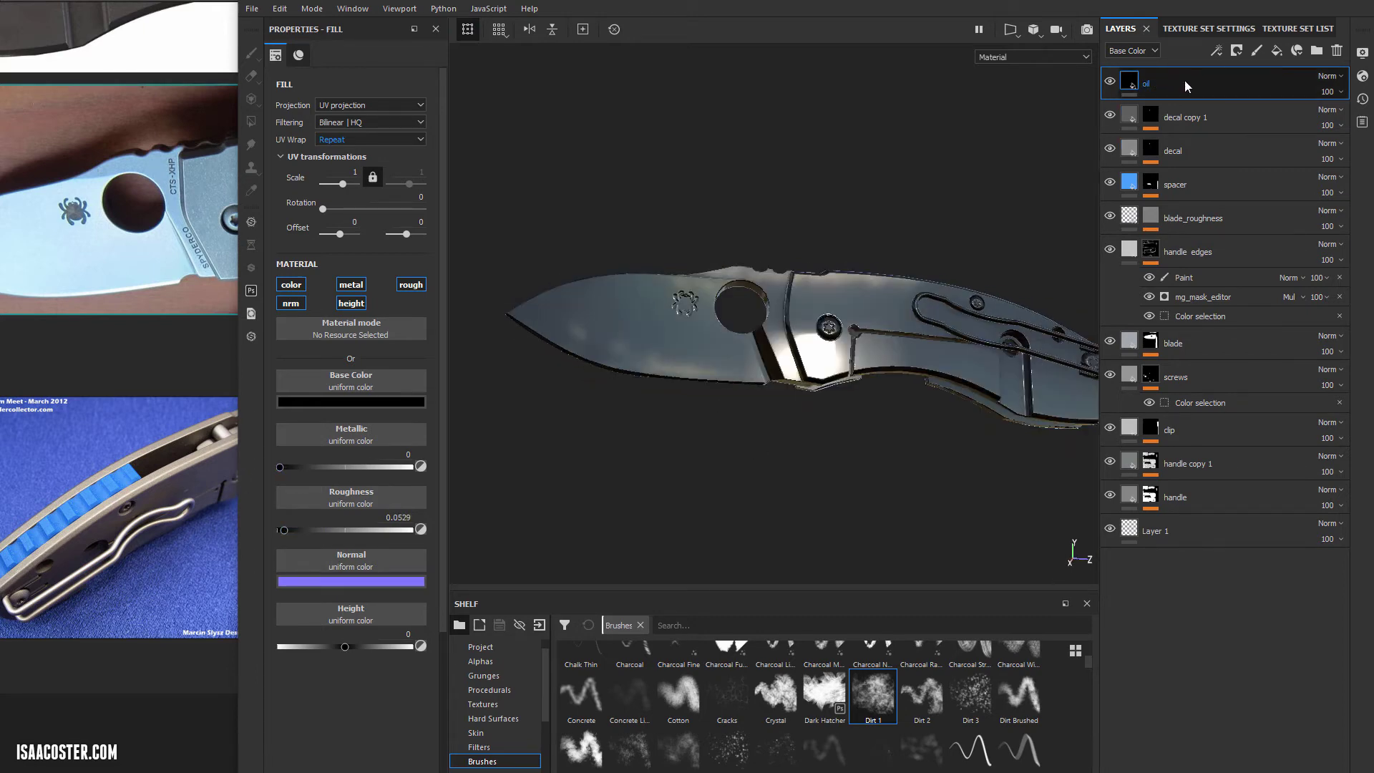
right_click(1184, 84)
click(1238, 110)
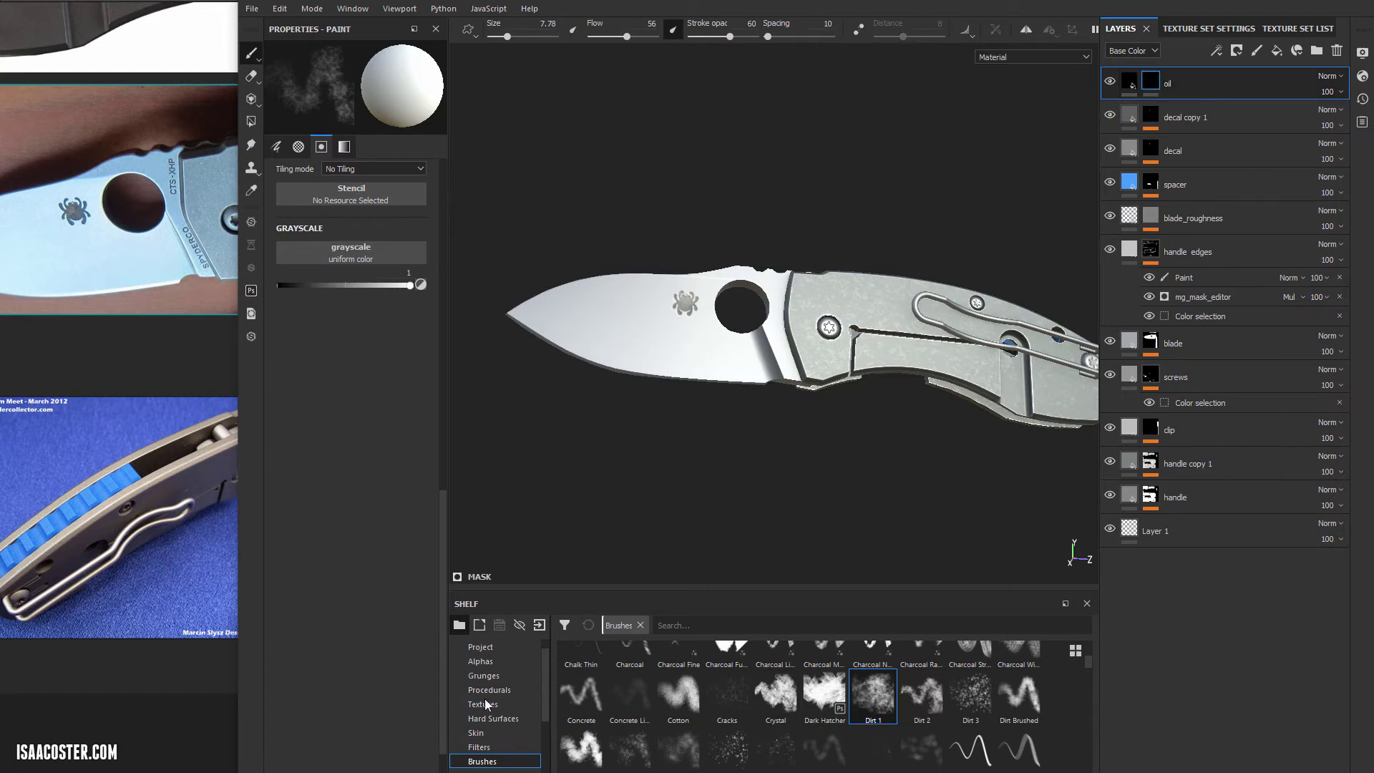
scroll(497, 730, down, 2)
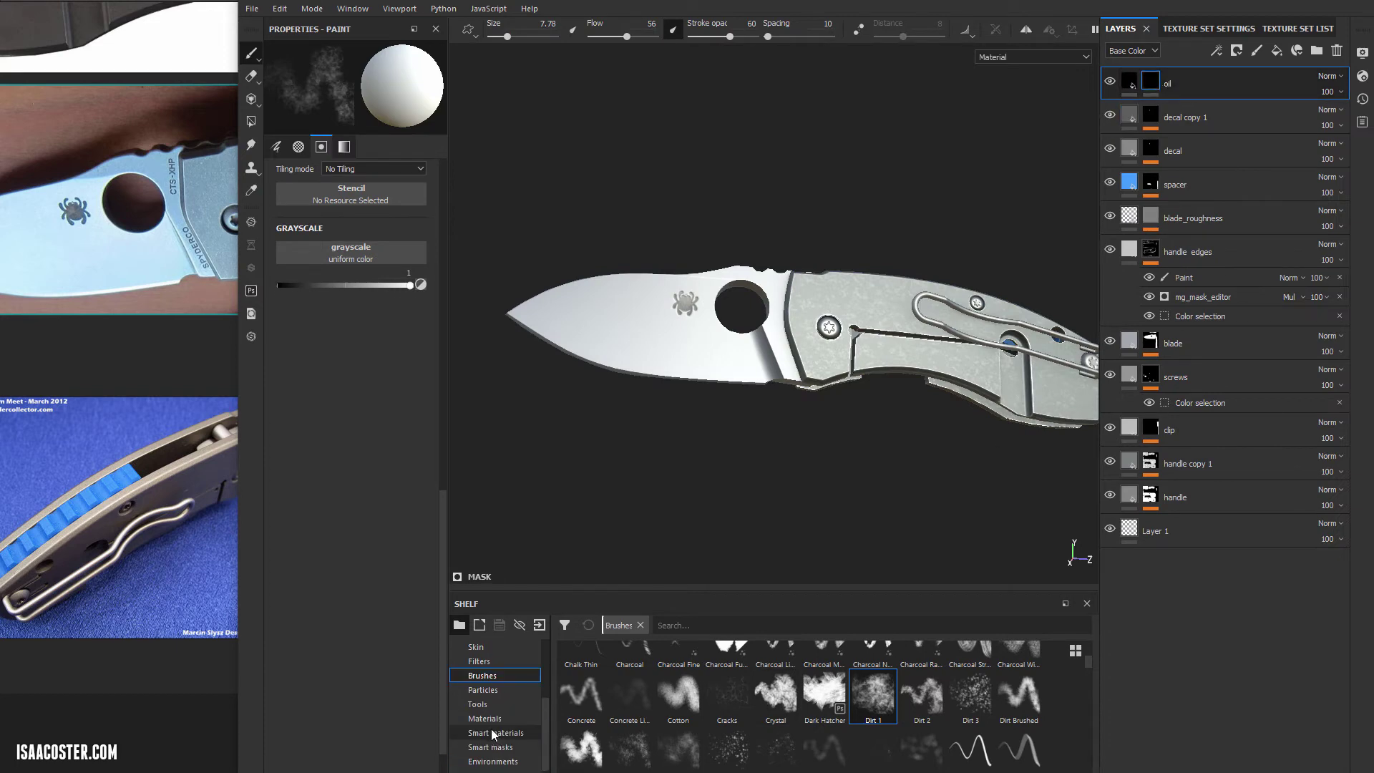
click(493, 735)
click(492, 747)
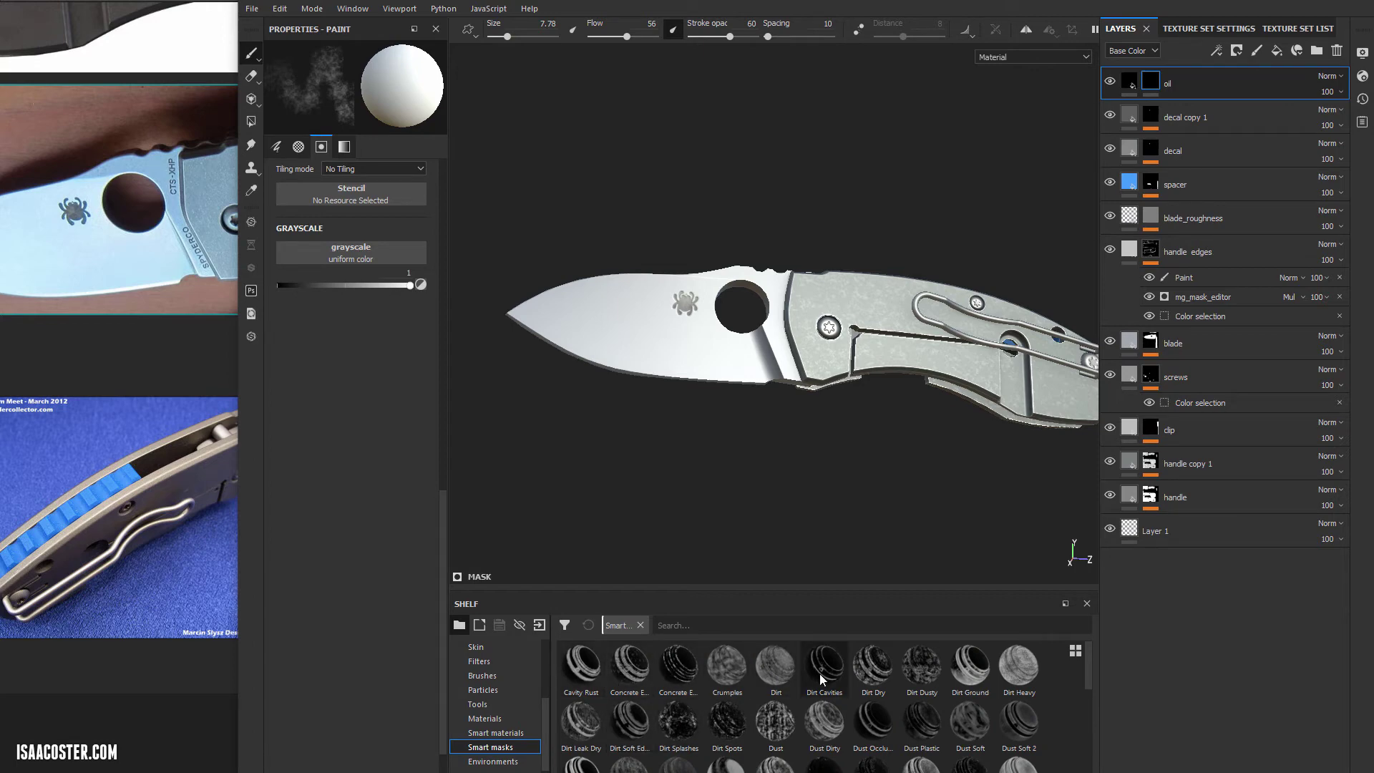
drag(826, 671, 1217, 89)
- Add a paint effect above the Sharpen filter in the oil mask and turn on symmetry
alt+drag(764, 374, 794, 430)
scroll(879, 336, up, 5)
mouse_move(884, 370)
alt+mouse_down()
mouse_move(844, 358)
mouse_move(687, 372)
mouse_move(636, 394)
mouse_move(695, 347)
mouse_move(622, 339)
mouse_move(672, 337)
alt+mouse_up()
alt+middle_drag(990, 337, 723, 331)
mouse_move(724, 332)
alt+mouse_down()
mouse_move(679, 305)
mouse_move(907, 403)
mouse_move(890, 401)
alt+mouse_up()
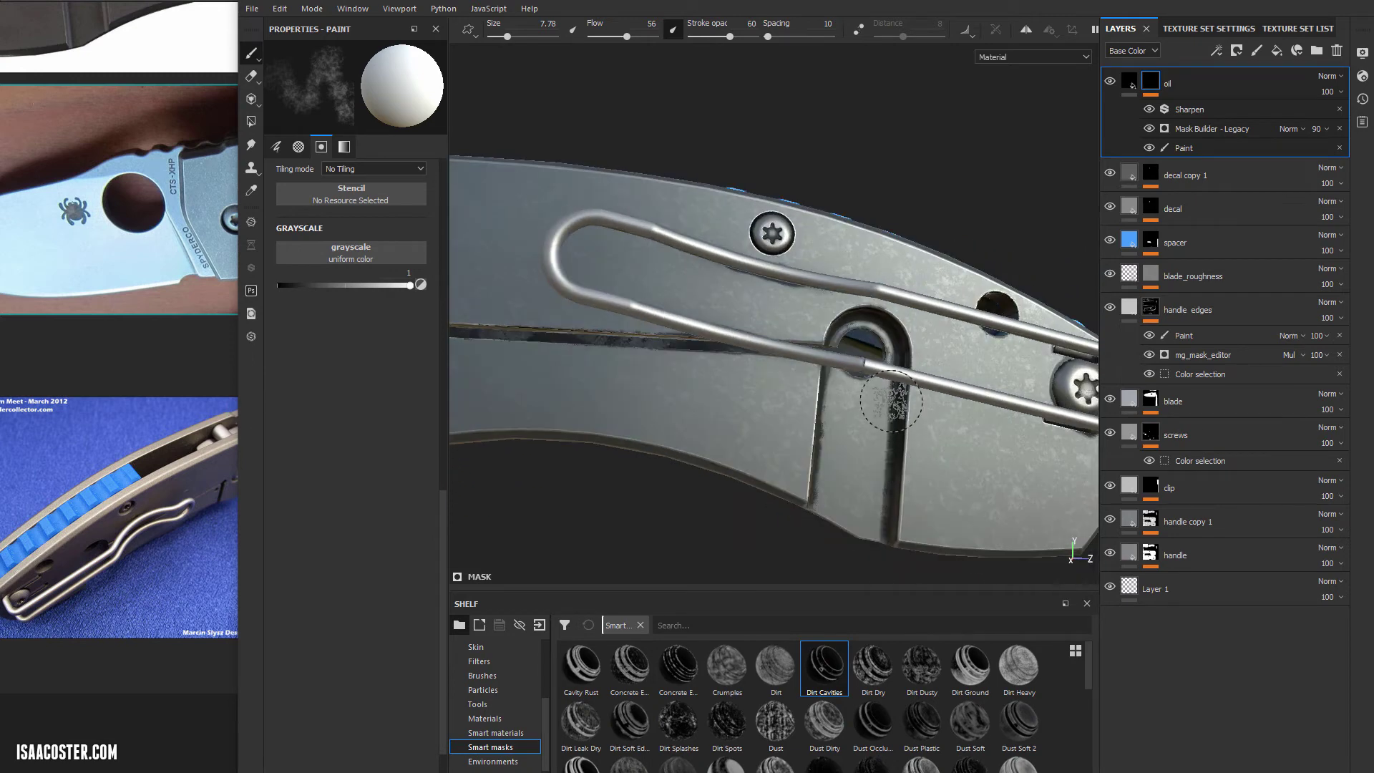
alt+drag(836, 365, 635, 297)
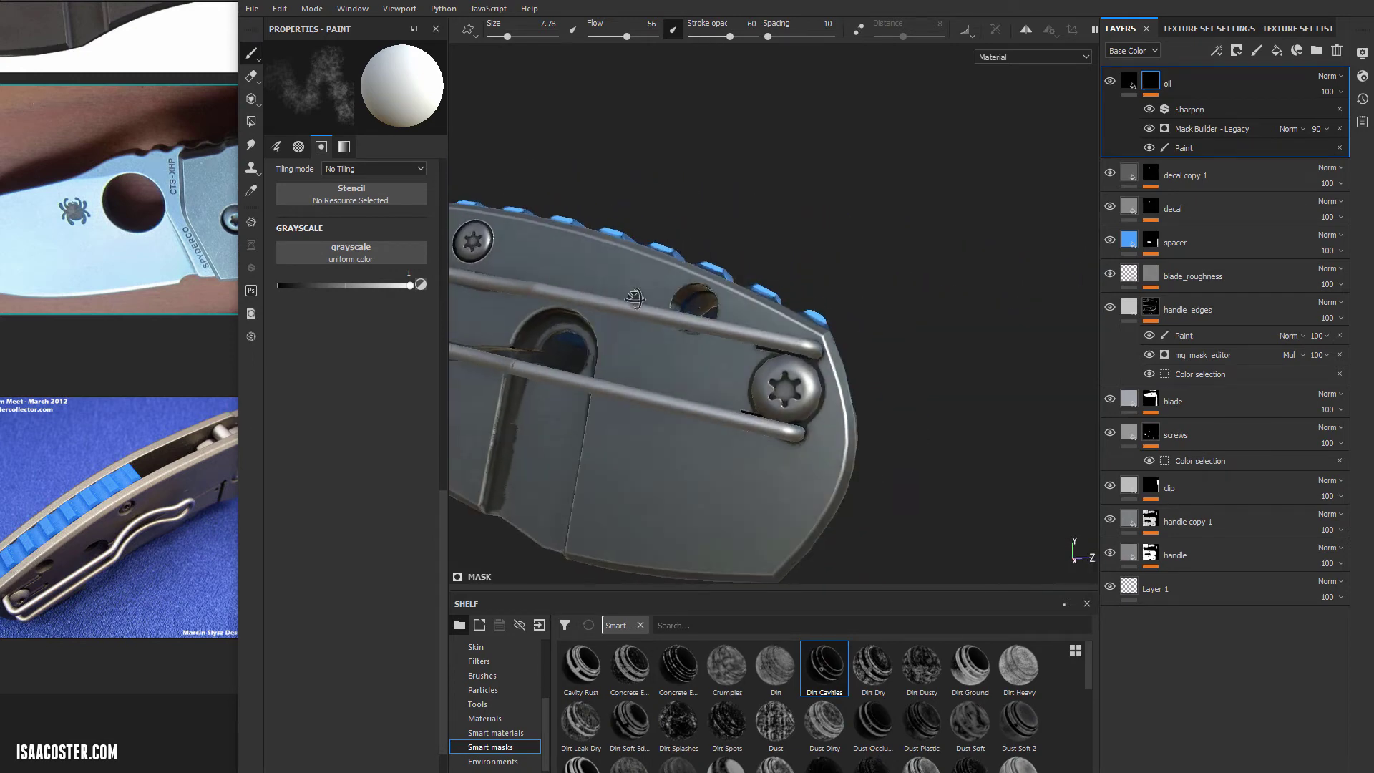
right_click(1189, 110)
click(1247, 136)
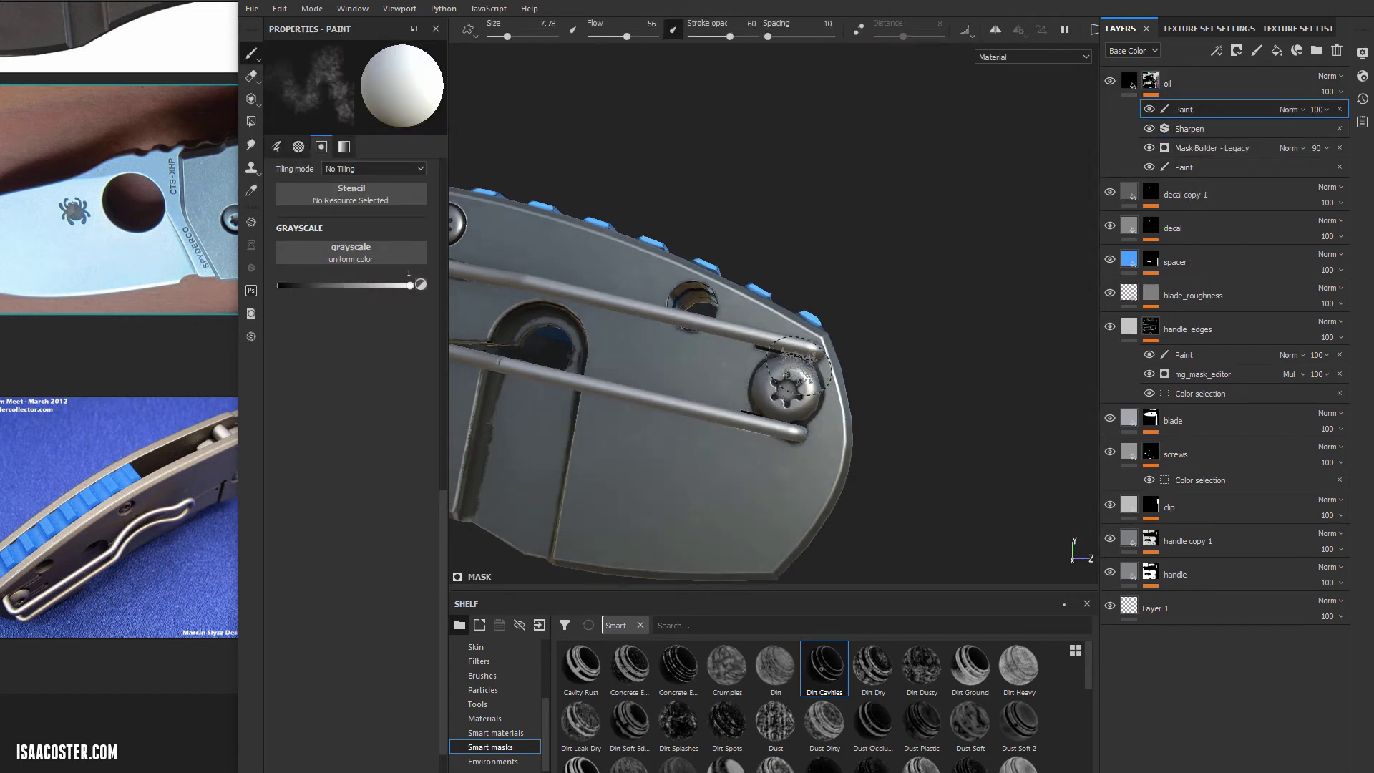
click(996, 29)
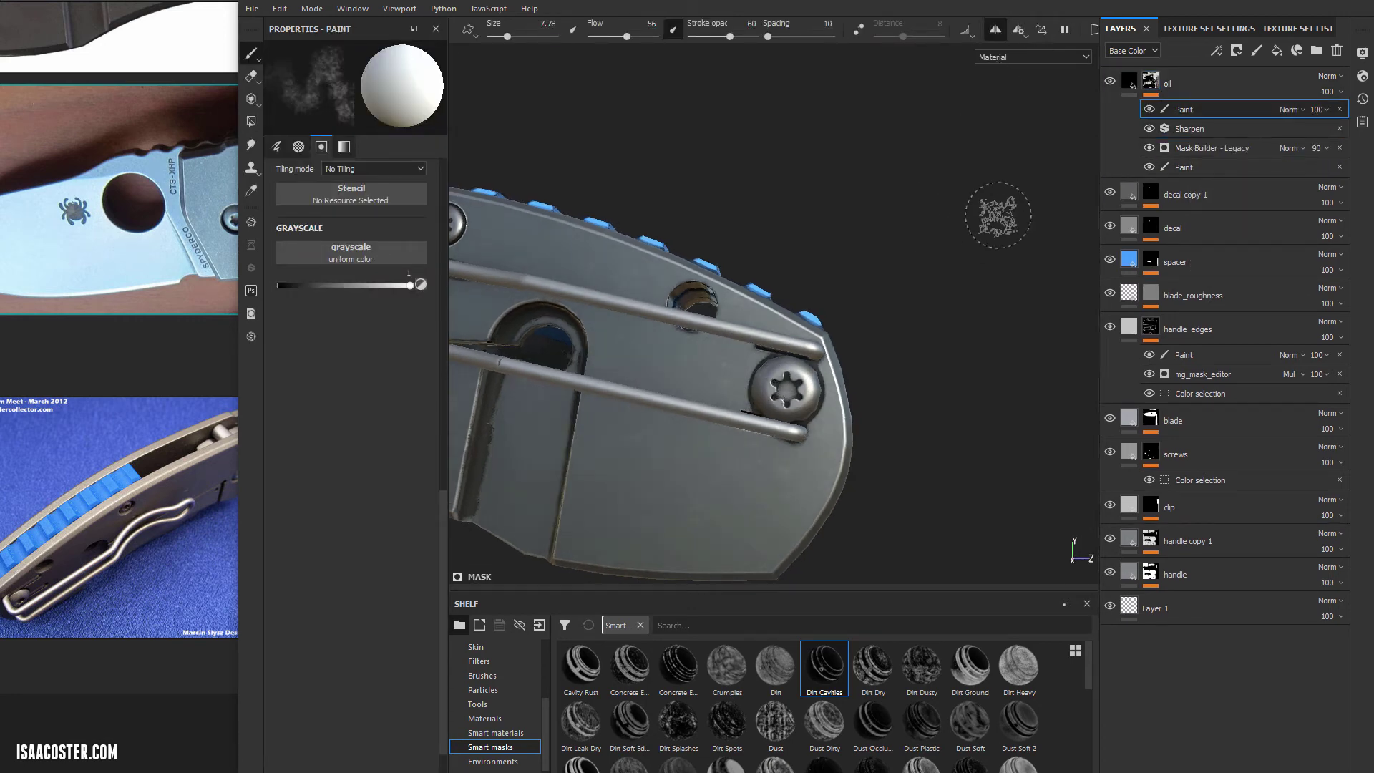
- Set the oil mask's paint grayscale to 0 and check the blue spacer and the clip side of the handle
alt+drag(987, 221, 701, 222)
mouse_move(501, 315)
alt+mouse_down()
mouse_move(986, 301)
mouse_move(706, 509)
mouse_move(712, 276)
mouse_move(730, 315)
alt+mouse_up()
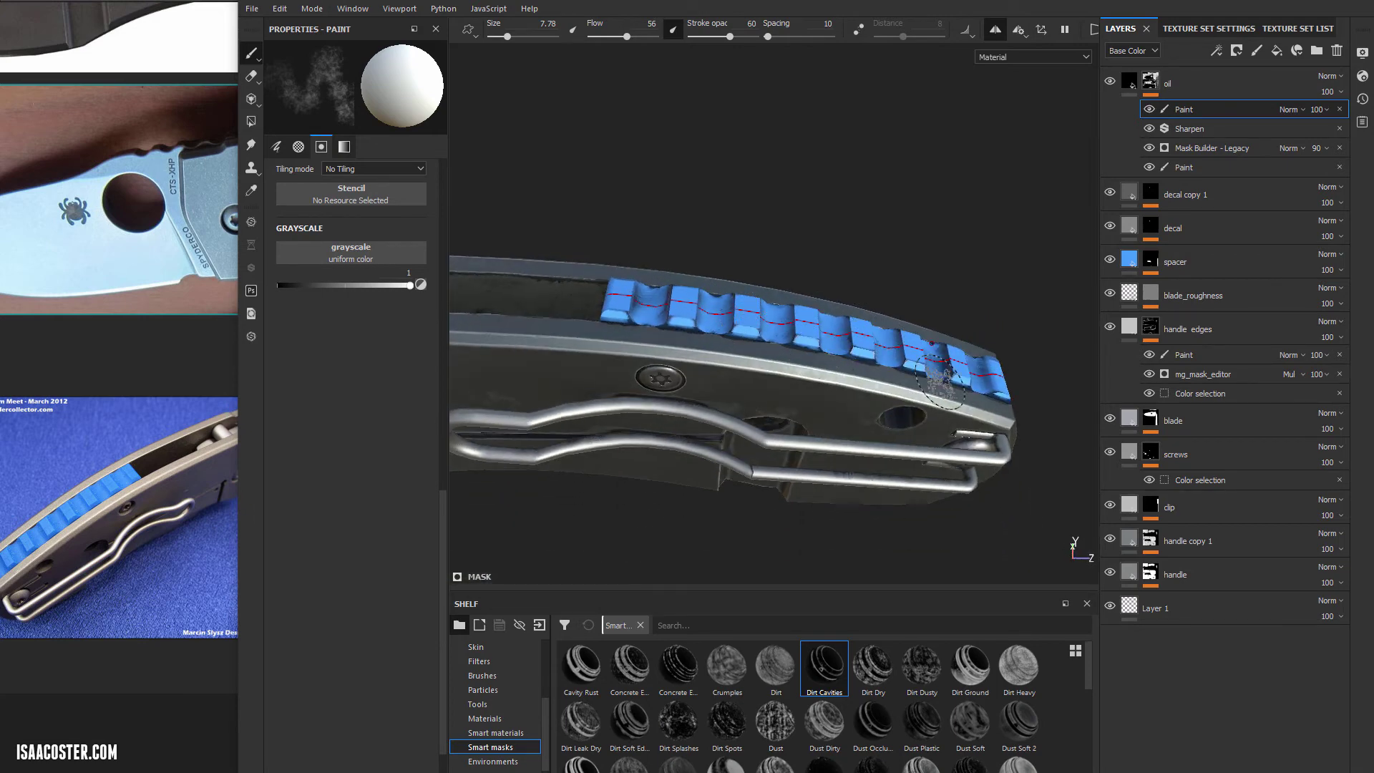
alt+drag(939, 381, 942, 423)
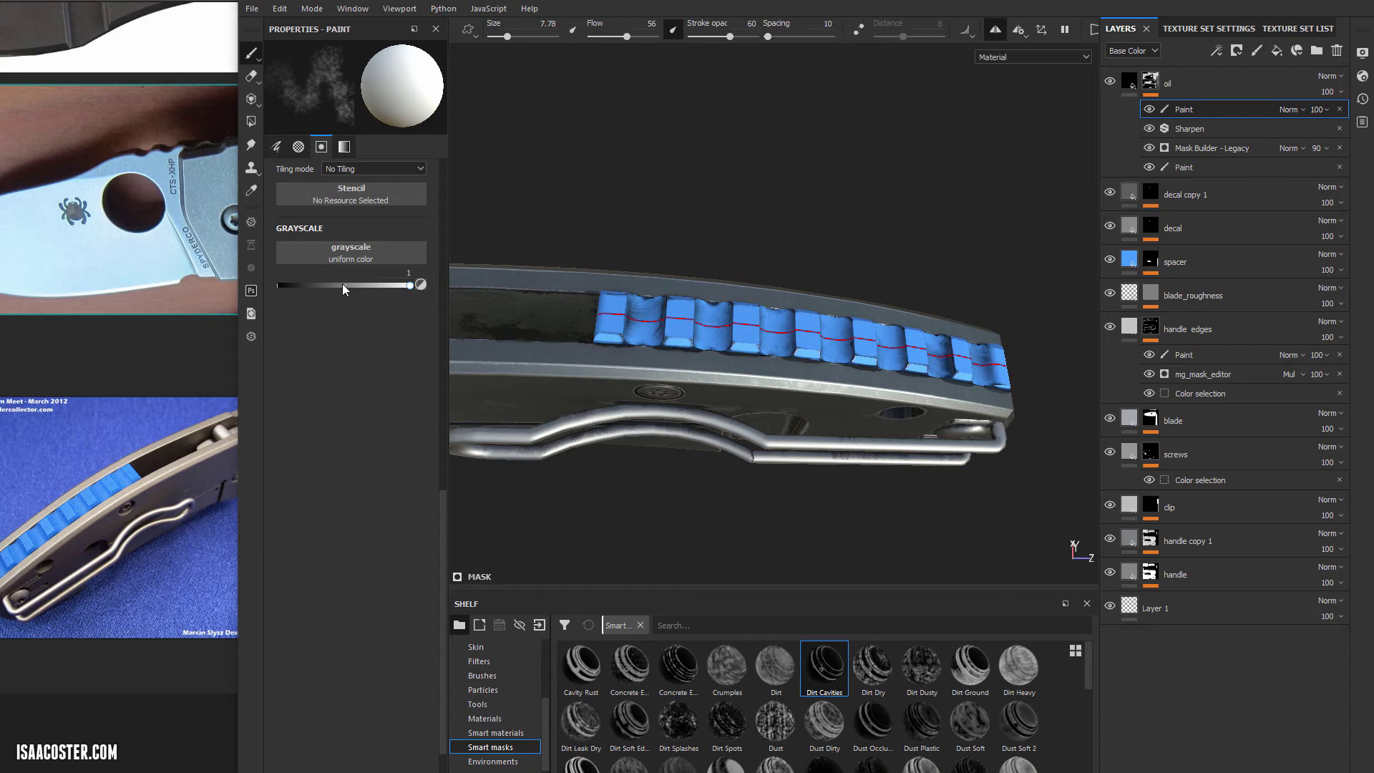
drag(342, 284, 279, 285)
alt+drag(647, 336, 642, 316)
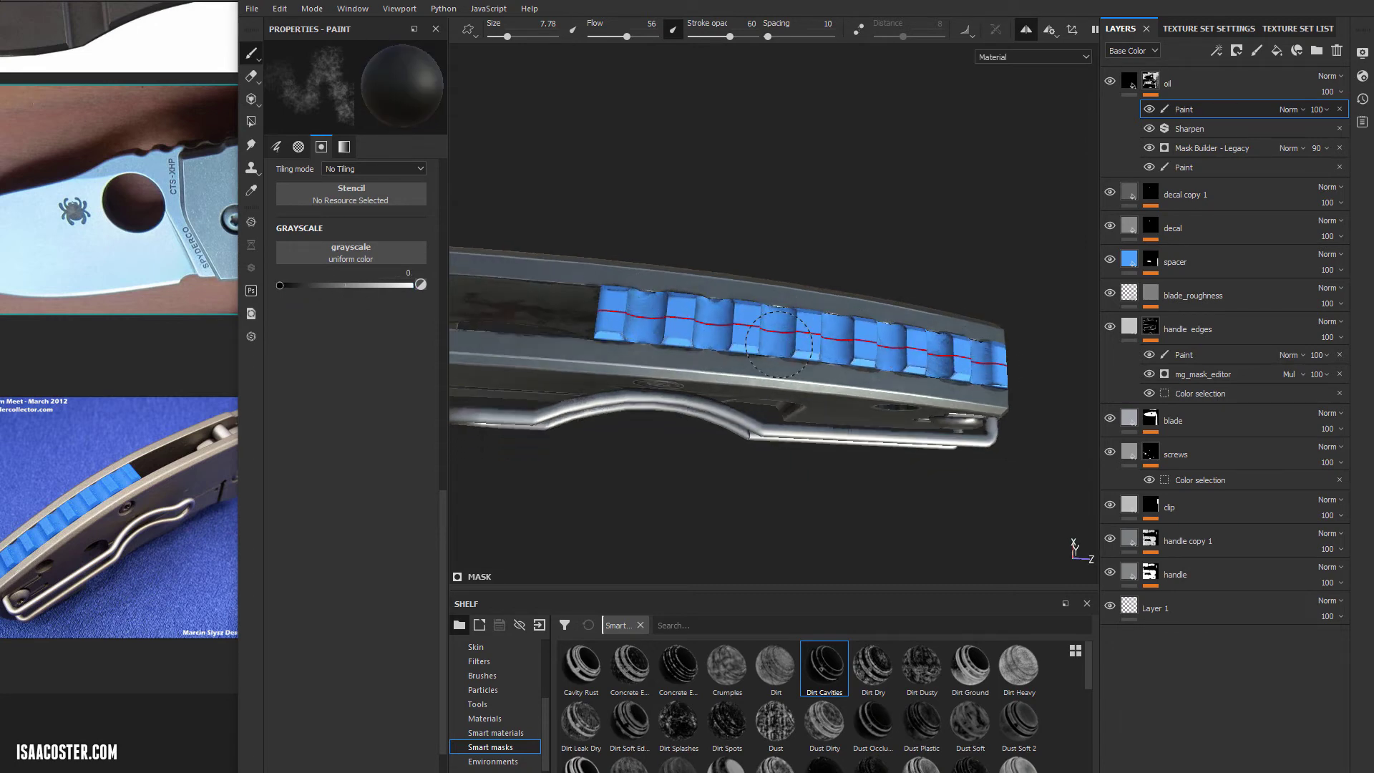
alt+drag(745, 354, 829, 258)
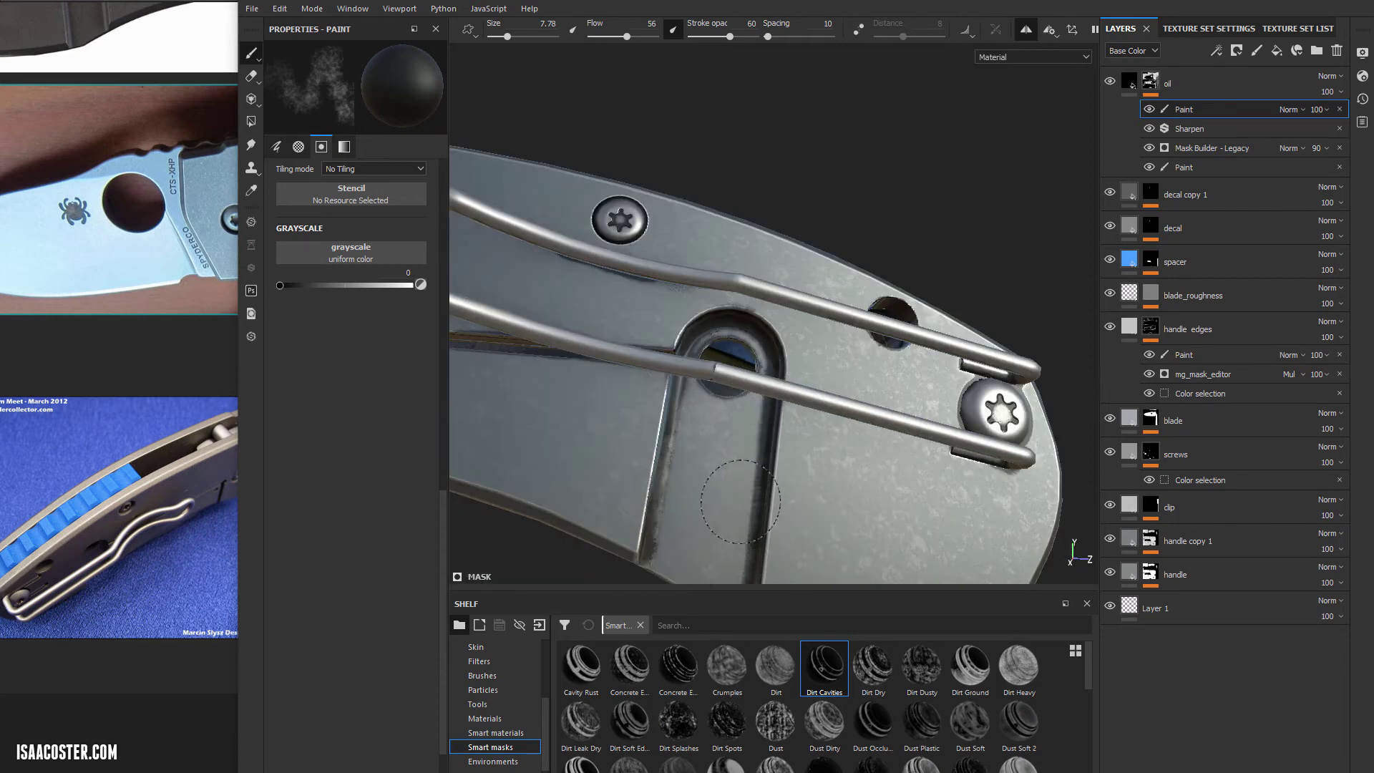
mouse_move(741, 501)
alt+mouse_down()
mouse_move(844, 397)
mouse_move(853, 306)
alt+mouse_up()
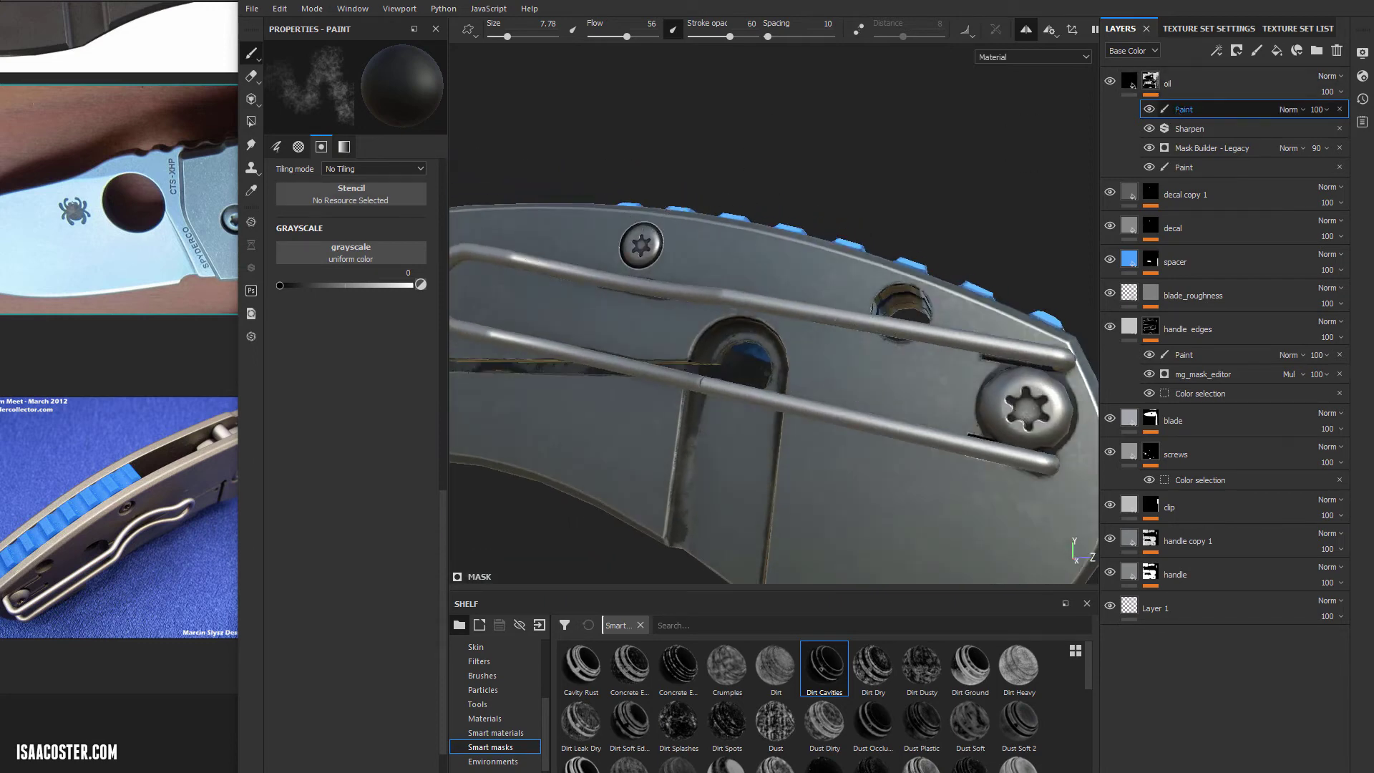
- Set the paint grayscale to 1 and touch up the oil in the handle grooves and, with brush size 3.81, around the pivot screw
drag(354, 285, 444, 292)
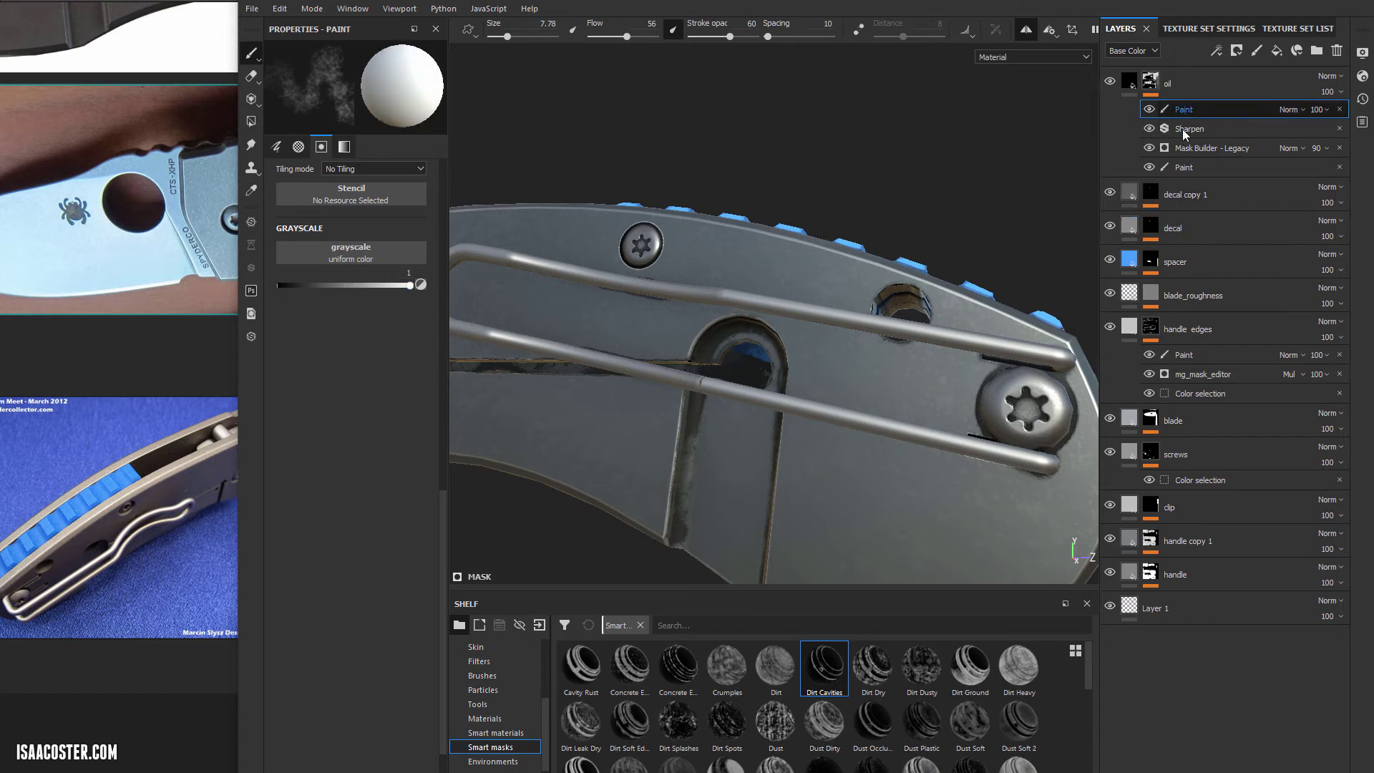
alt+drag(866, 390, 880, 300)
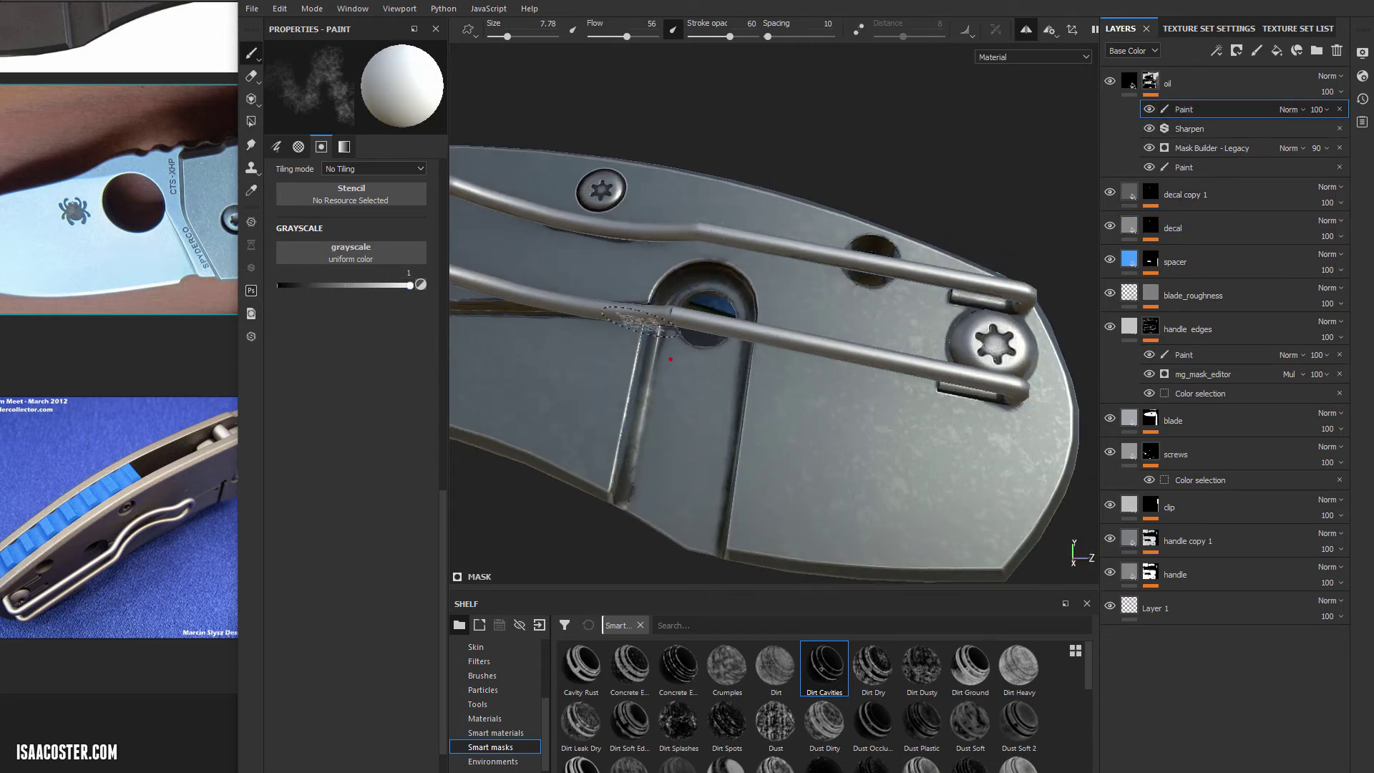
alt+drag(641, 322, 644, 423)
alt+drag(861, 400, 964, 345)
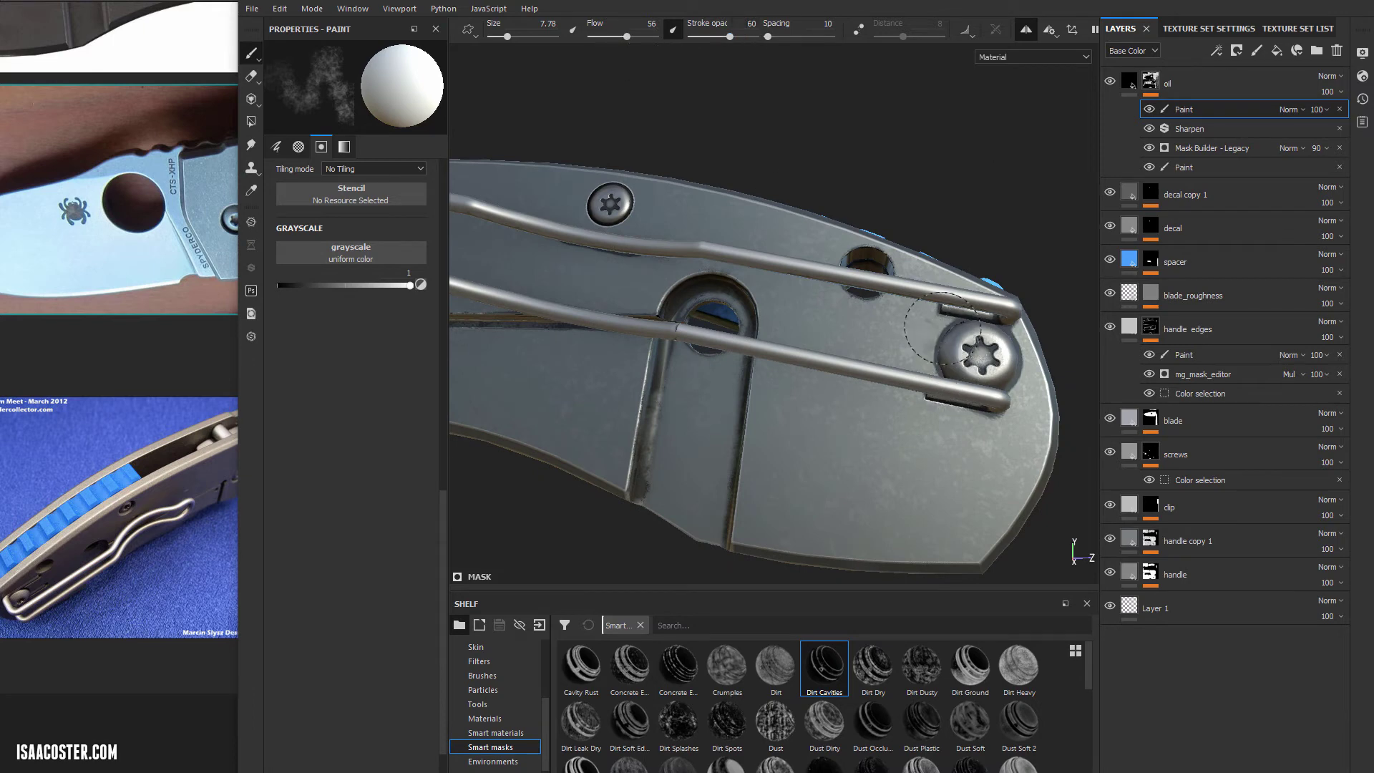
mouse_move(943, 342)
alt+mouse_down()
mouse_move(966, 398)
mouse_move(961, 361)
mouse_move(935, 366)
mouse_move(934, 418)
mouse_move(876, 365)
alt+mouse_up()
scroll(934, 419, down, 4)
alt+middle_drag(487, 398, 629, 380)
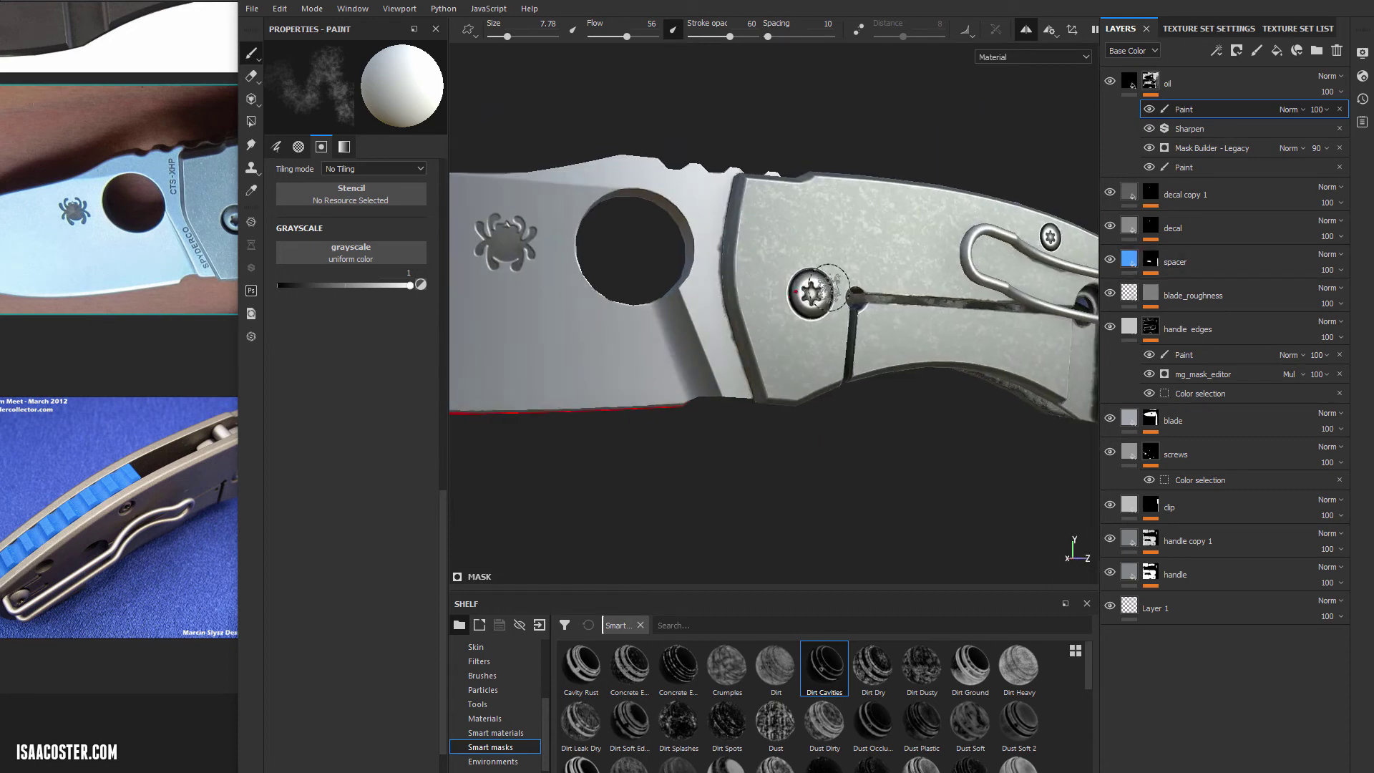
scroll(830, 274, up, 5)
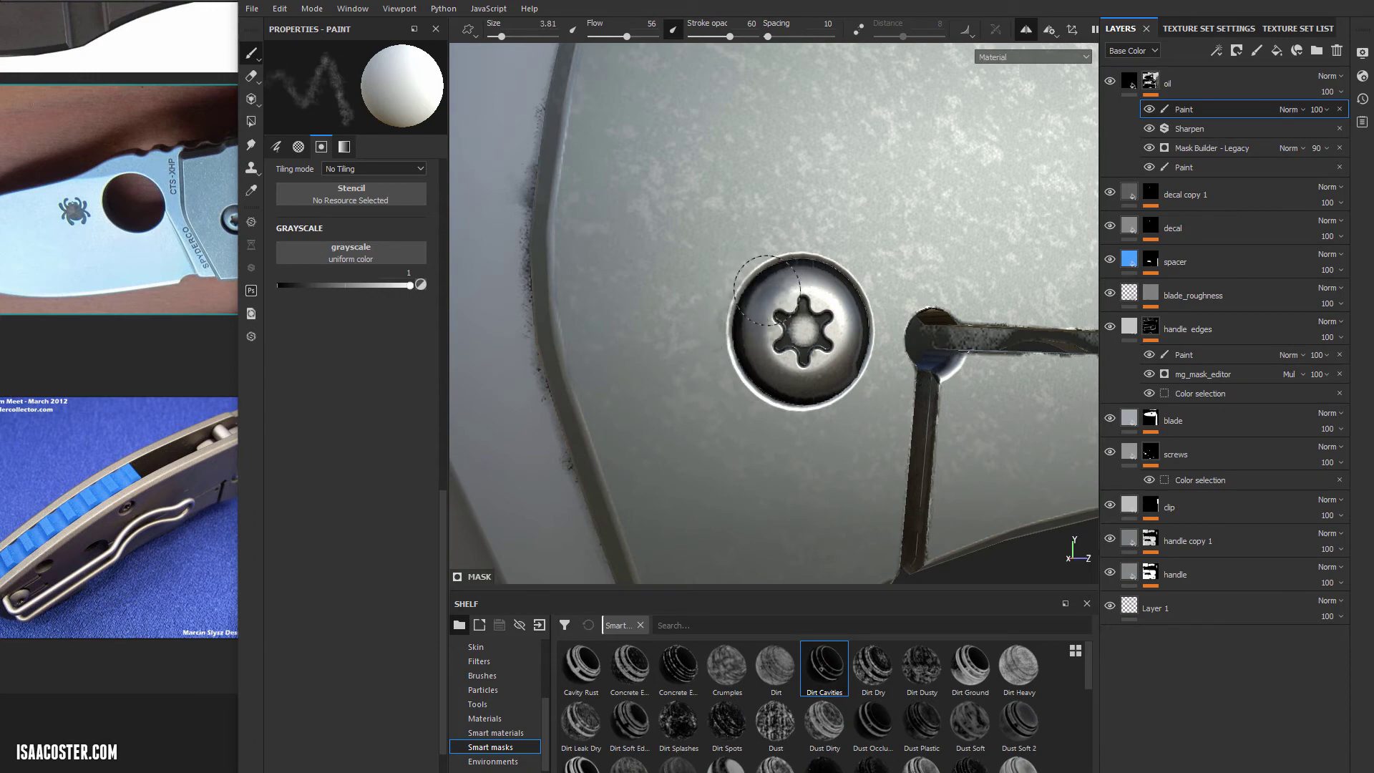
alt+drag(757, 298, 655, 450)
- Add a new fill layer above the oil layer and name it dirt
scroll(723, 340, down, 3)
scroll(654, 450, down, 3)
mouse_move(655, 451)
alt+middle_down()
mouse_move(912, 312)
mouse_move(801, 372)
alt+middle_up()
scroll(866, 336, down, 2)
scroll(802, 372, up, 1)
alt+drag(802, 372, 785, 393)
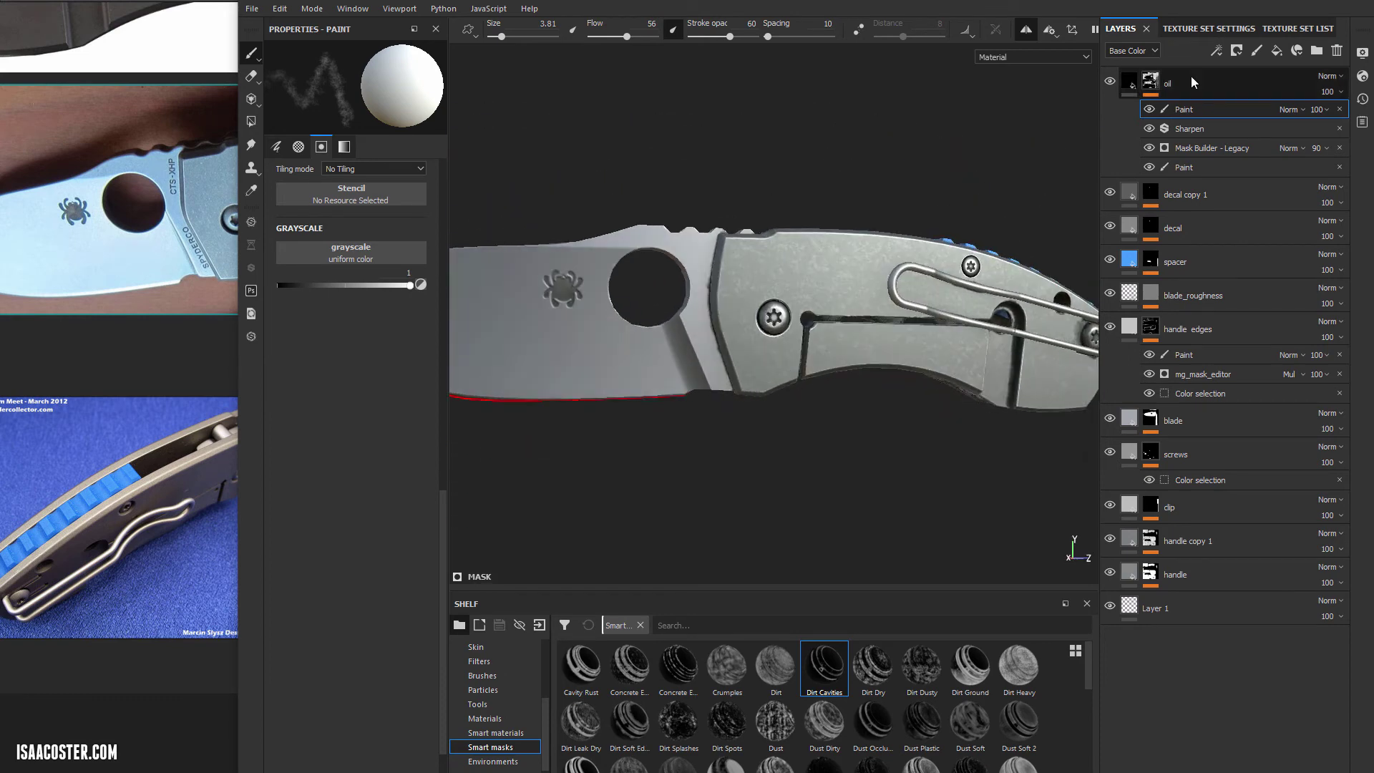
click(1212, 86)
click(1276, 50)
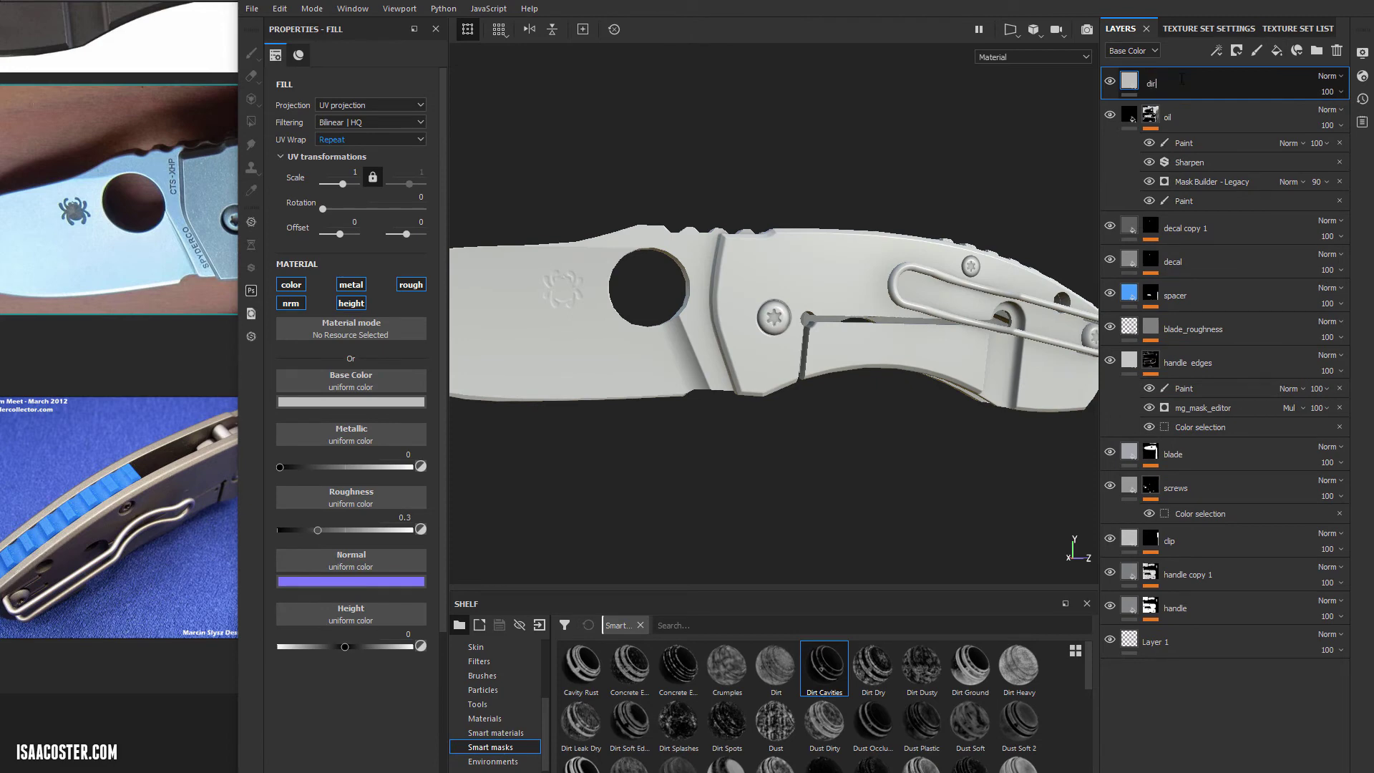
- Give the dirt layer a near-black base color and a roughness of 1
click(349, 402)
click(379, 524)
mouse_move(377, 526)
mouse_down()
mouse_move(369, 542)
mouse_move(398, 531)
mouse_up()
alt+drag(725, 484, 675, 460)
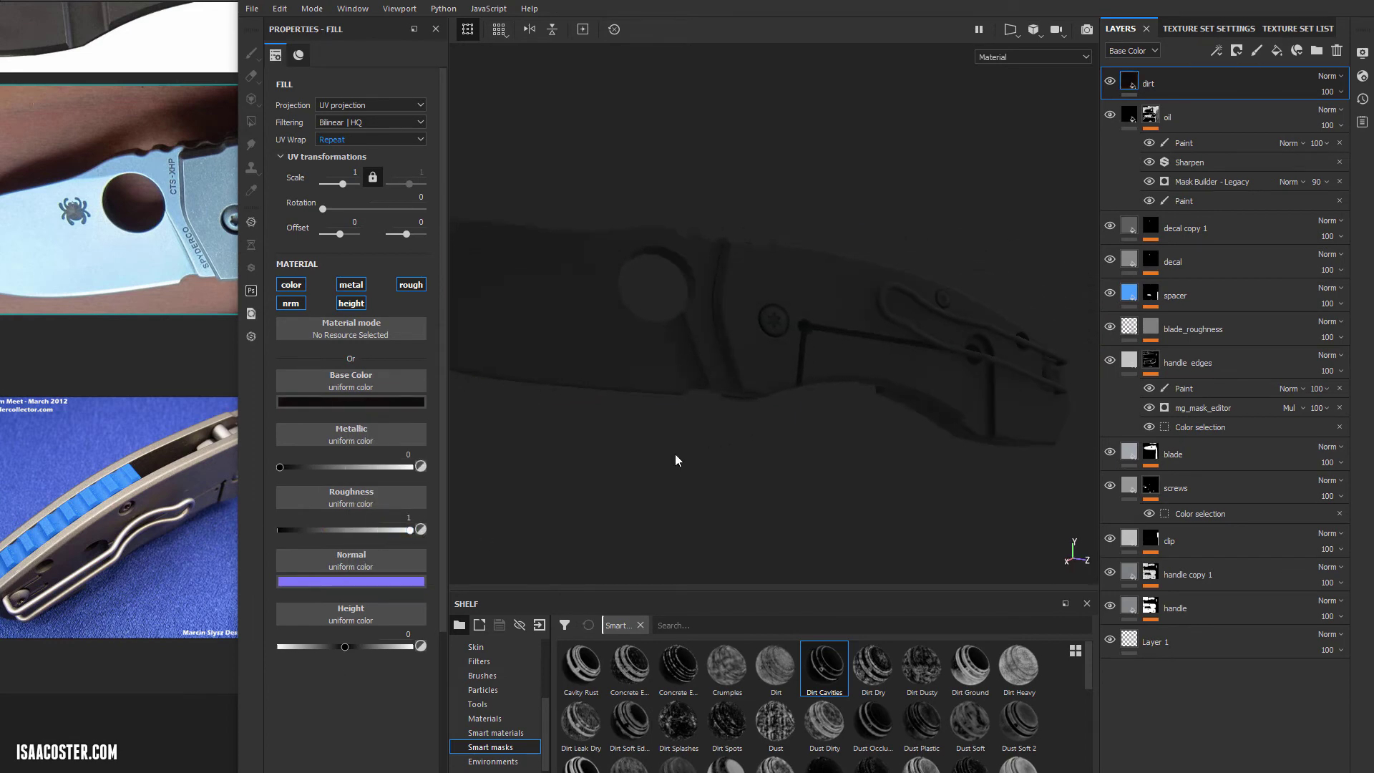
- Add a black mask to the dirt layer
right_click(1202, 81)
click(1231, 92)
alt+drag(958, 176, 916, 208)
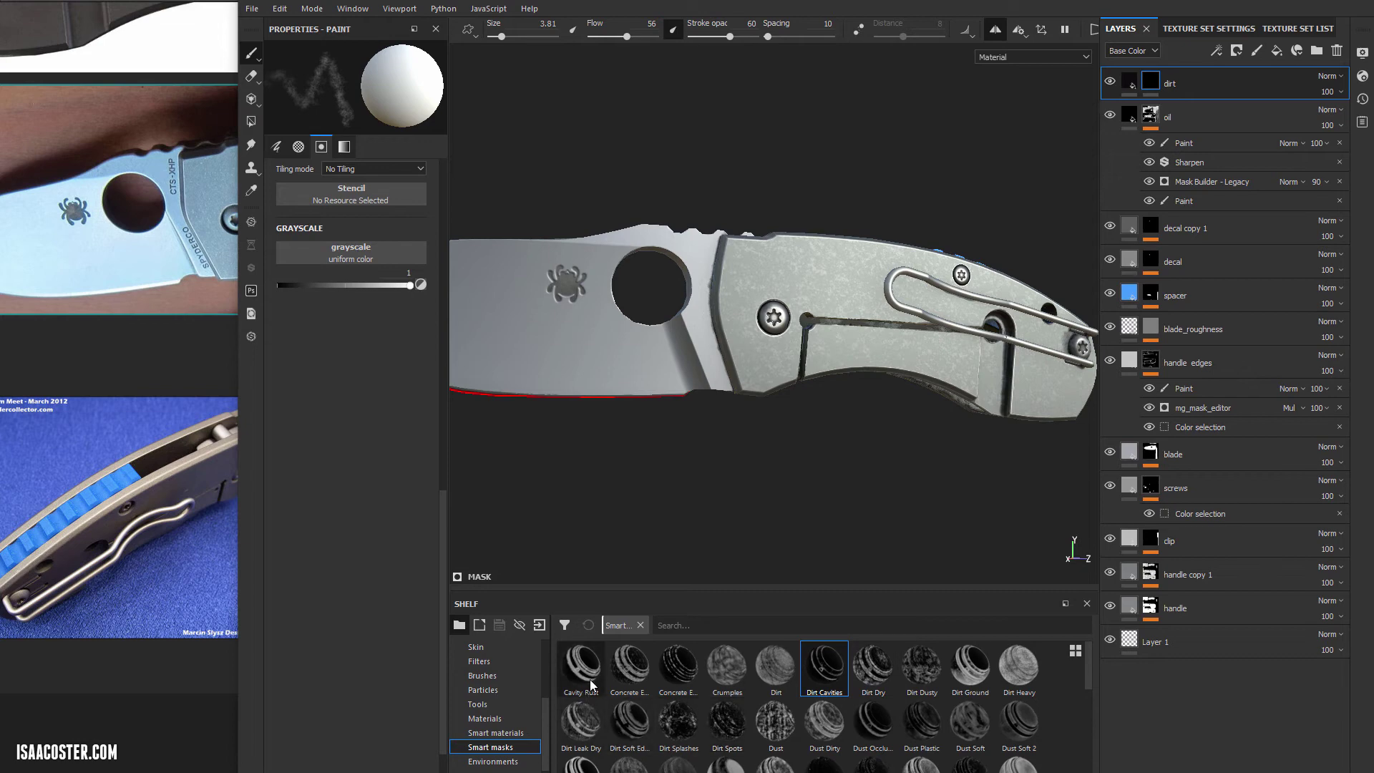
- Try the Dust Surface smart mask on the dirt layer and remove its mask builder
scroll(744, 686, down, 3)
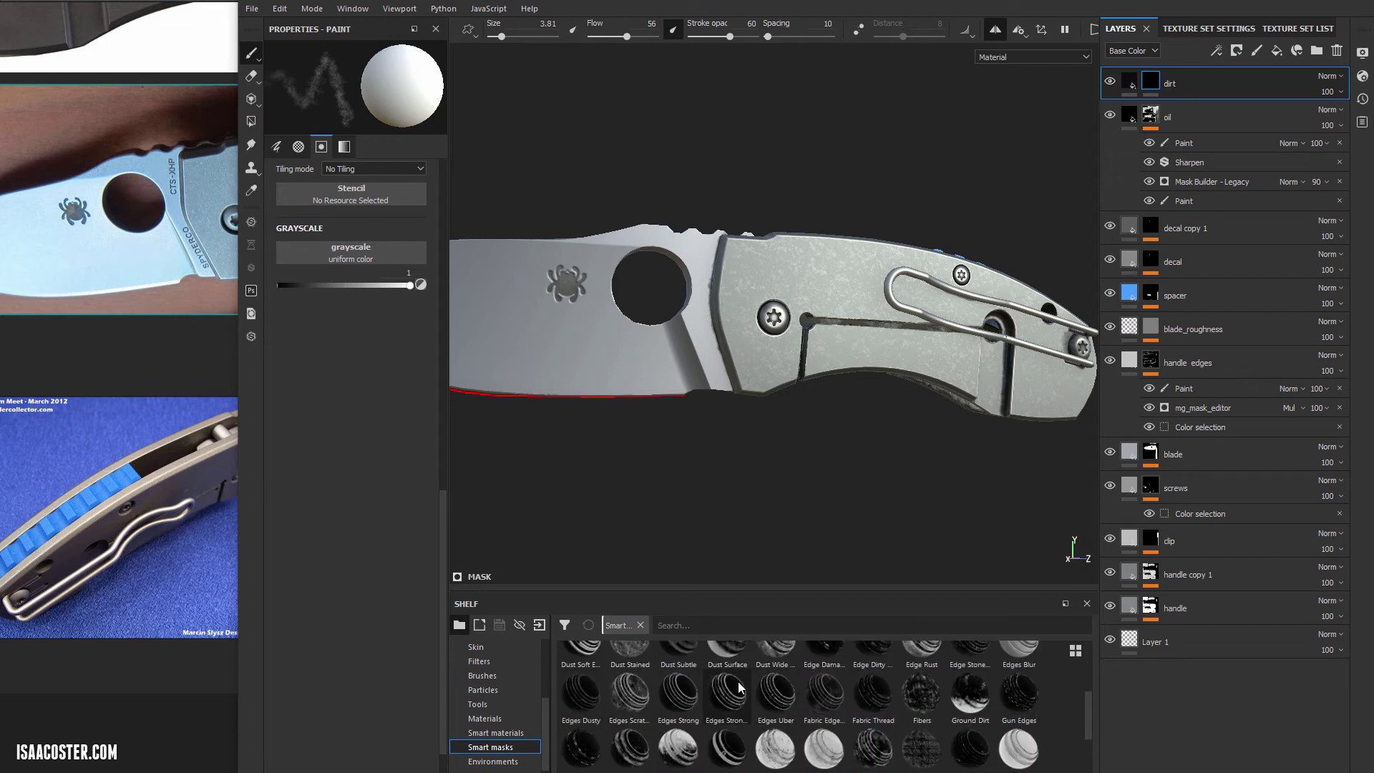
drag(727, 656, 1202, 90)
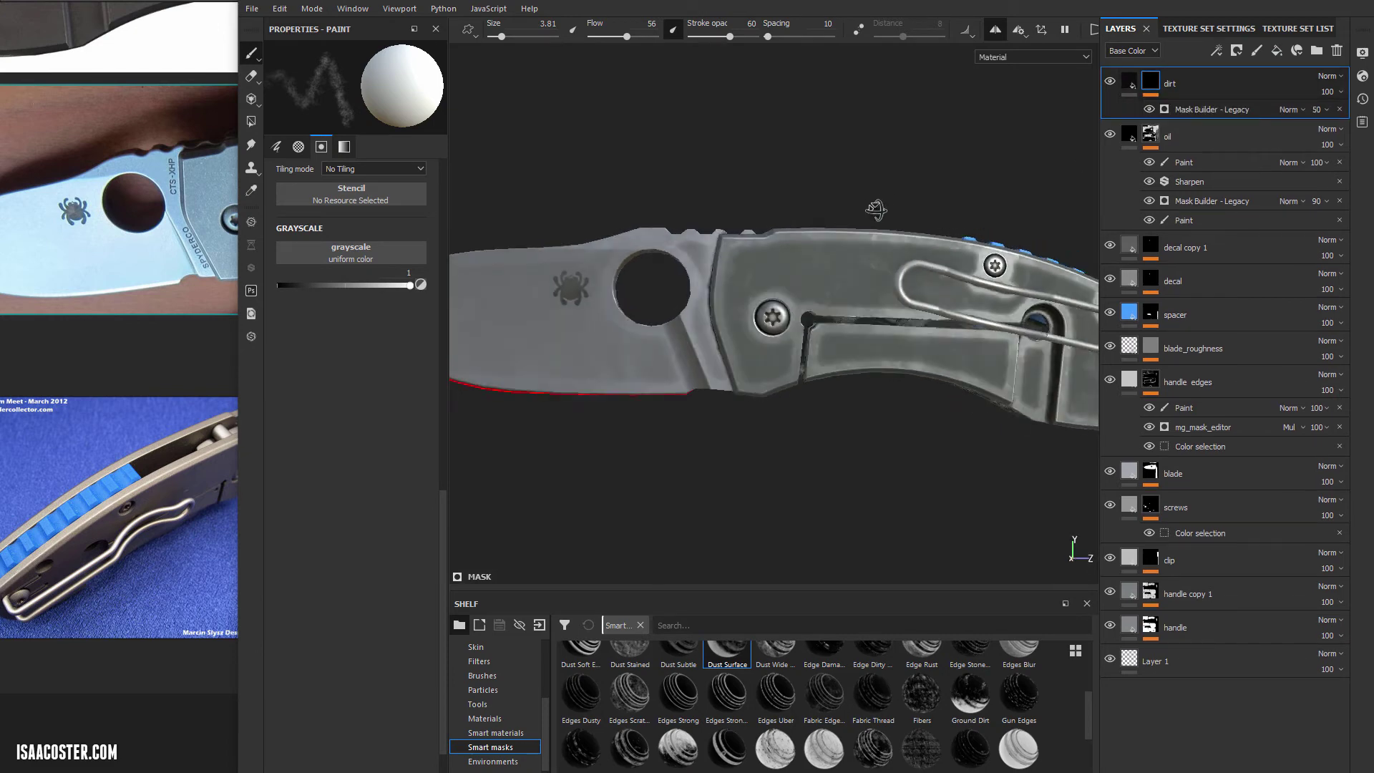
mouse_move(858, 294)
alt+mouse_down()
mouse_move(870, 276)
mouse_move(767, 399)
mouse_move(662, 385)
mouse_move(815, 298)
alt+mouse_up()
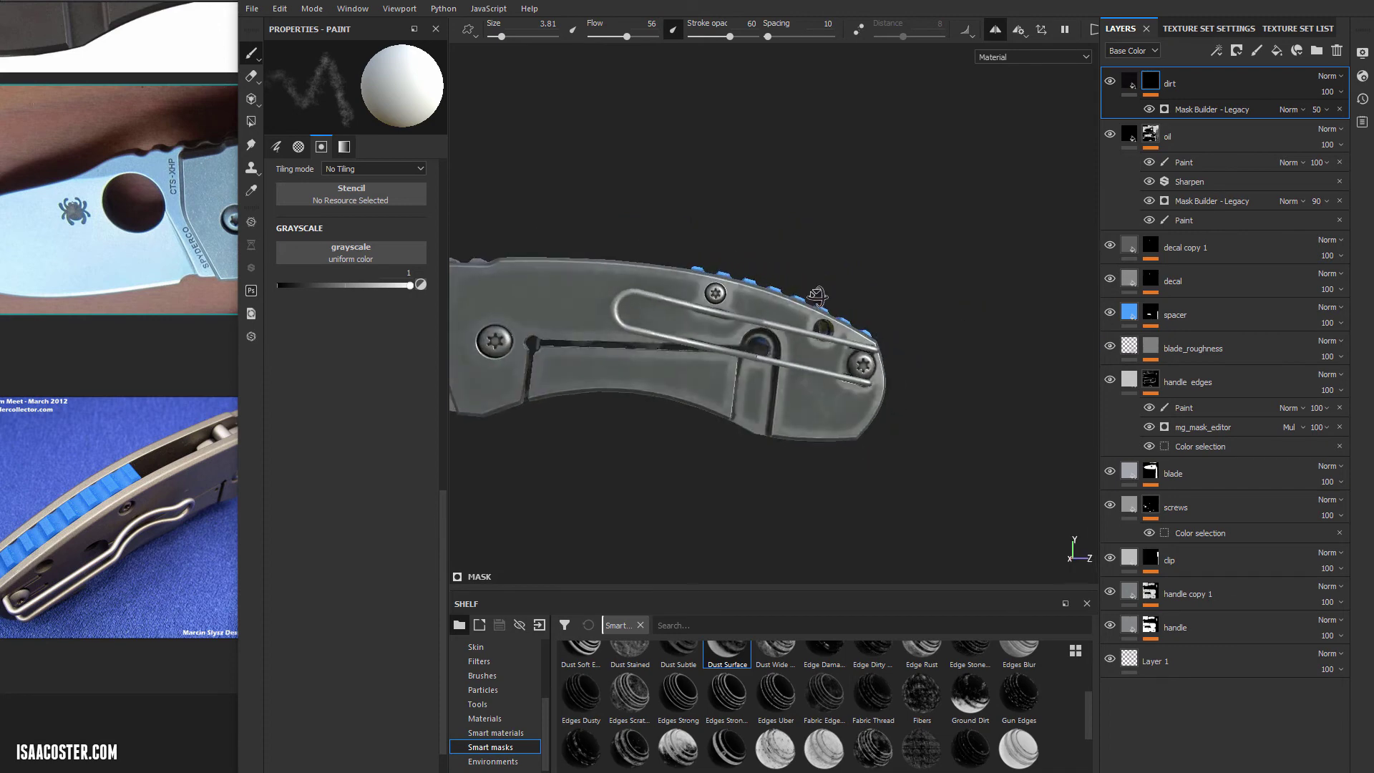
alt+middle_drag(815, 297, 852, 265)
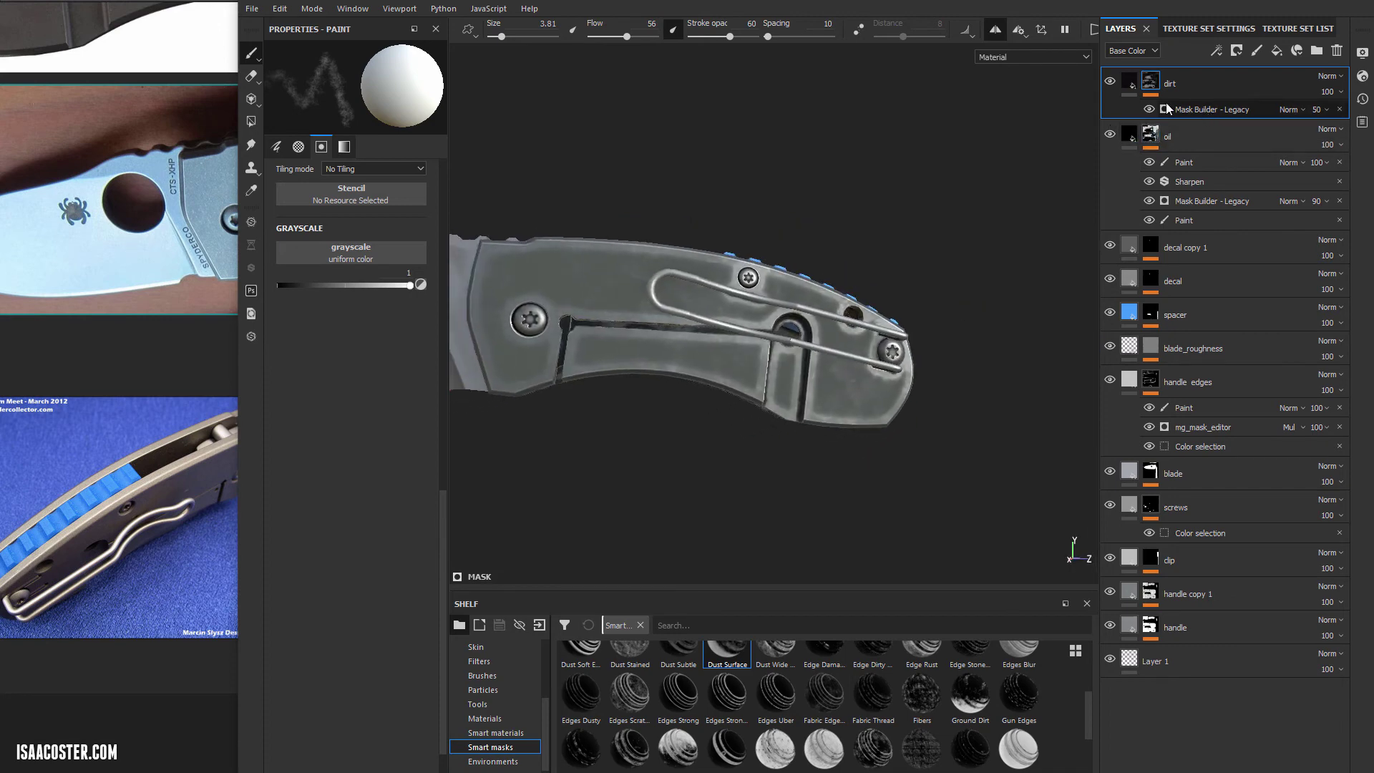
click(1339, 109)
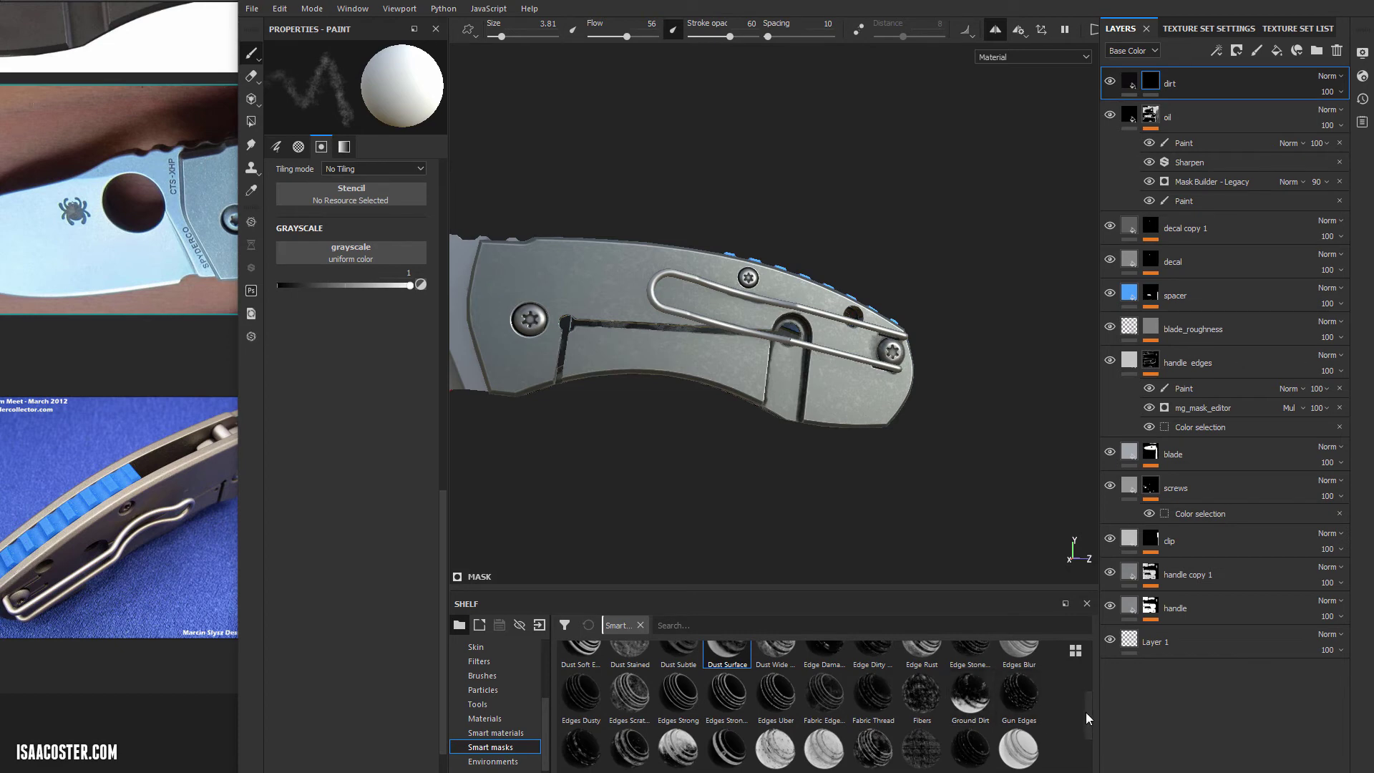
- Try the Edge Rust smart mask on the dirt layer and remove all of its mask effects
scroll(1085, 709, up, 1)
drag(921, 680, 1180, 93)
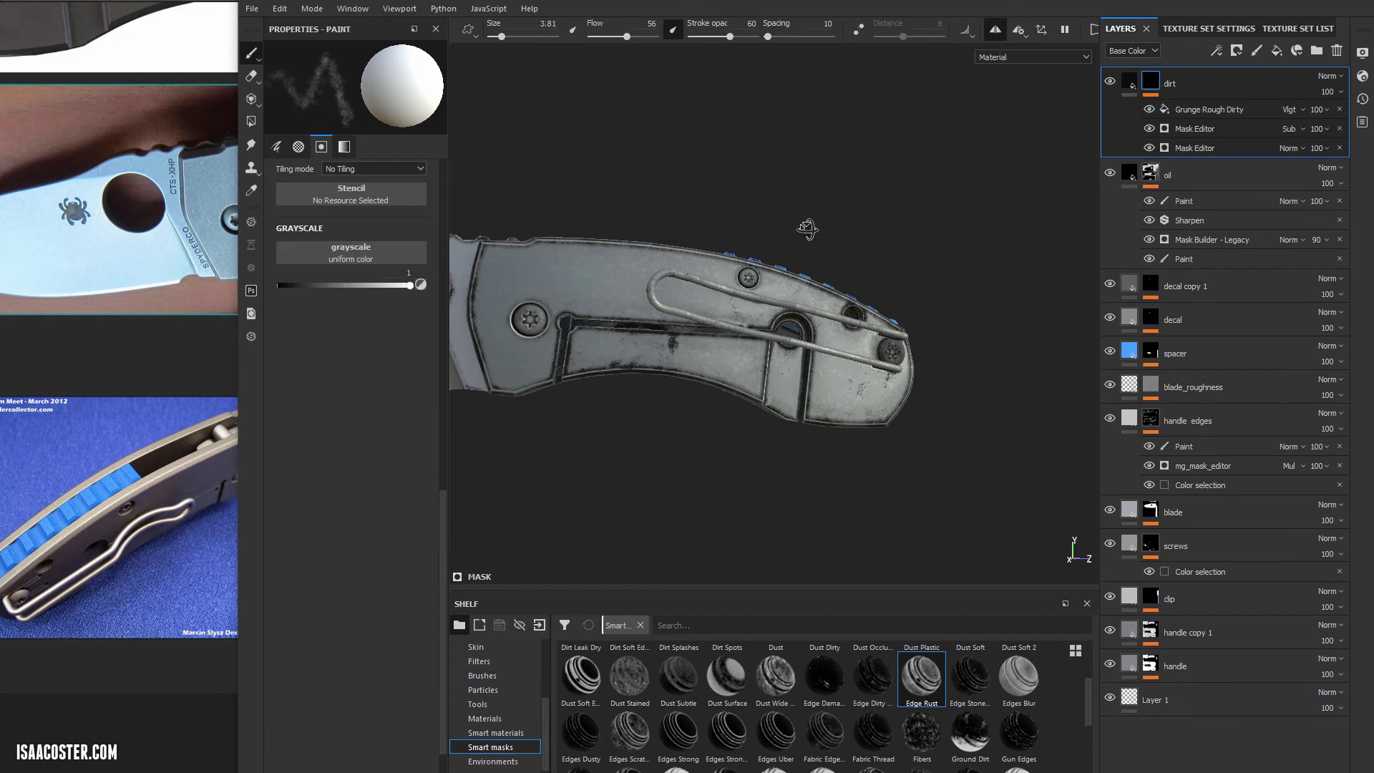
alt+drag(808, 229, 864, 203)
alt+middle_drag(864, 203, 1050, 253)
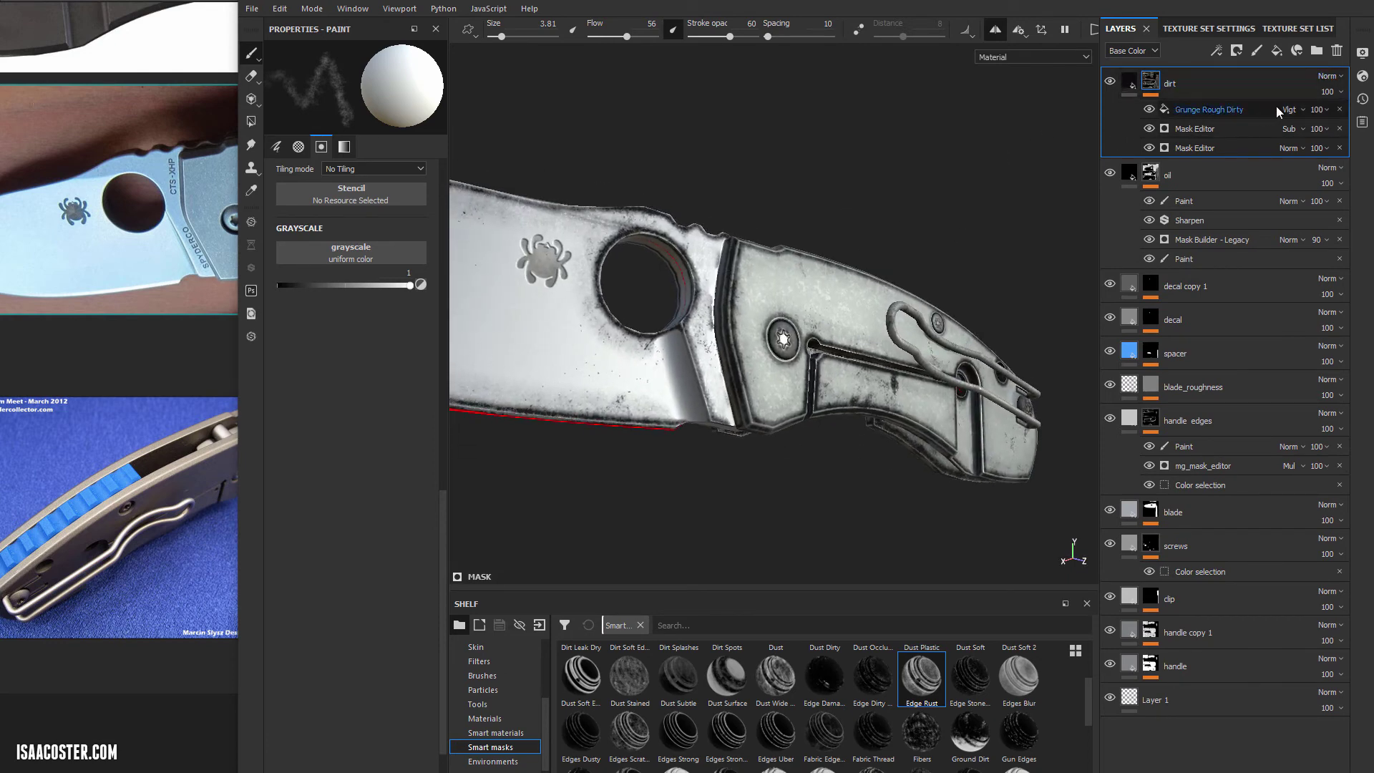
alt+drag(791, 178, 912, 230)
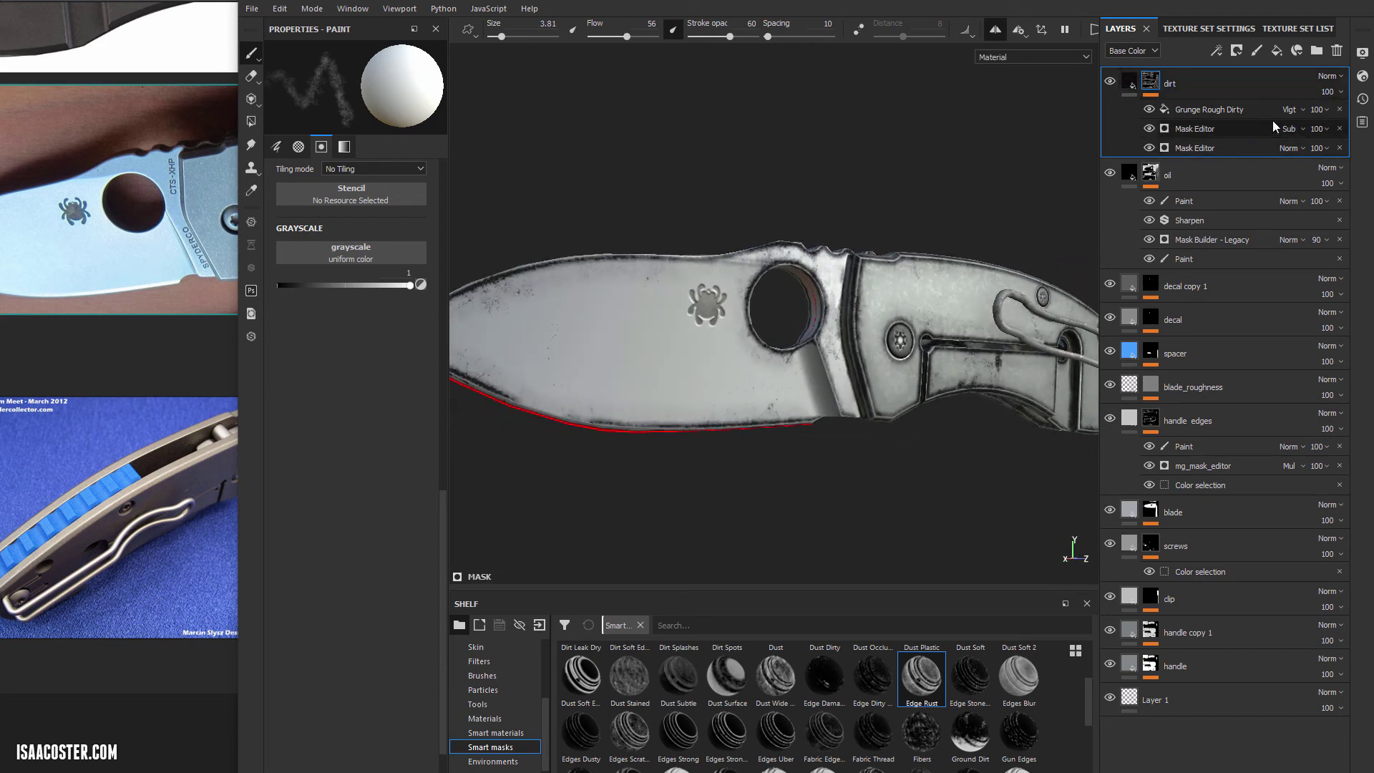
click(1339, 109)
click(1338, 110)
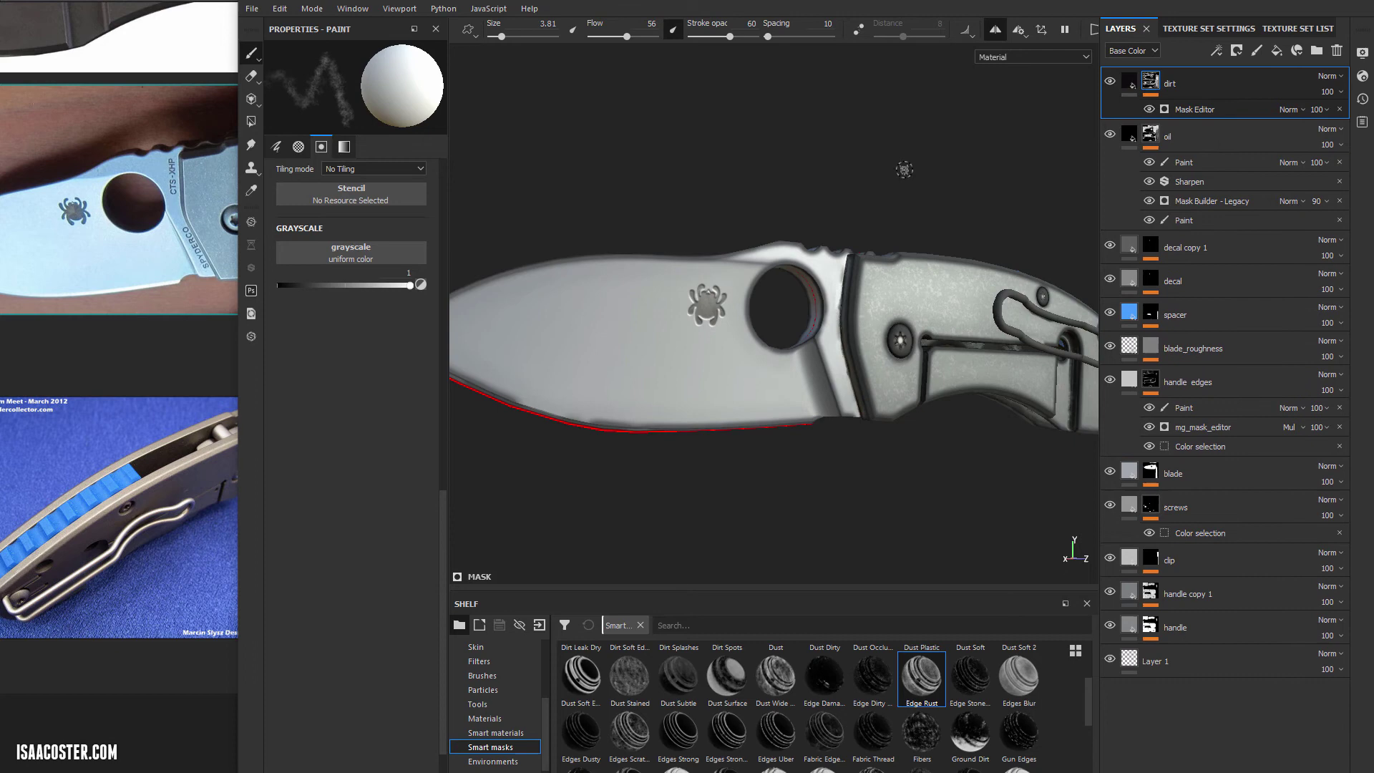
alt+drag(903, 169, 877, 169)
alt+drag(1043, 141, 1074, 139)
click(1339, 109)
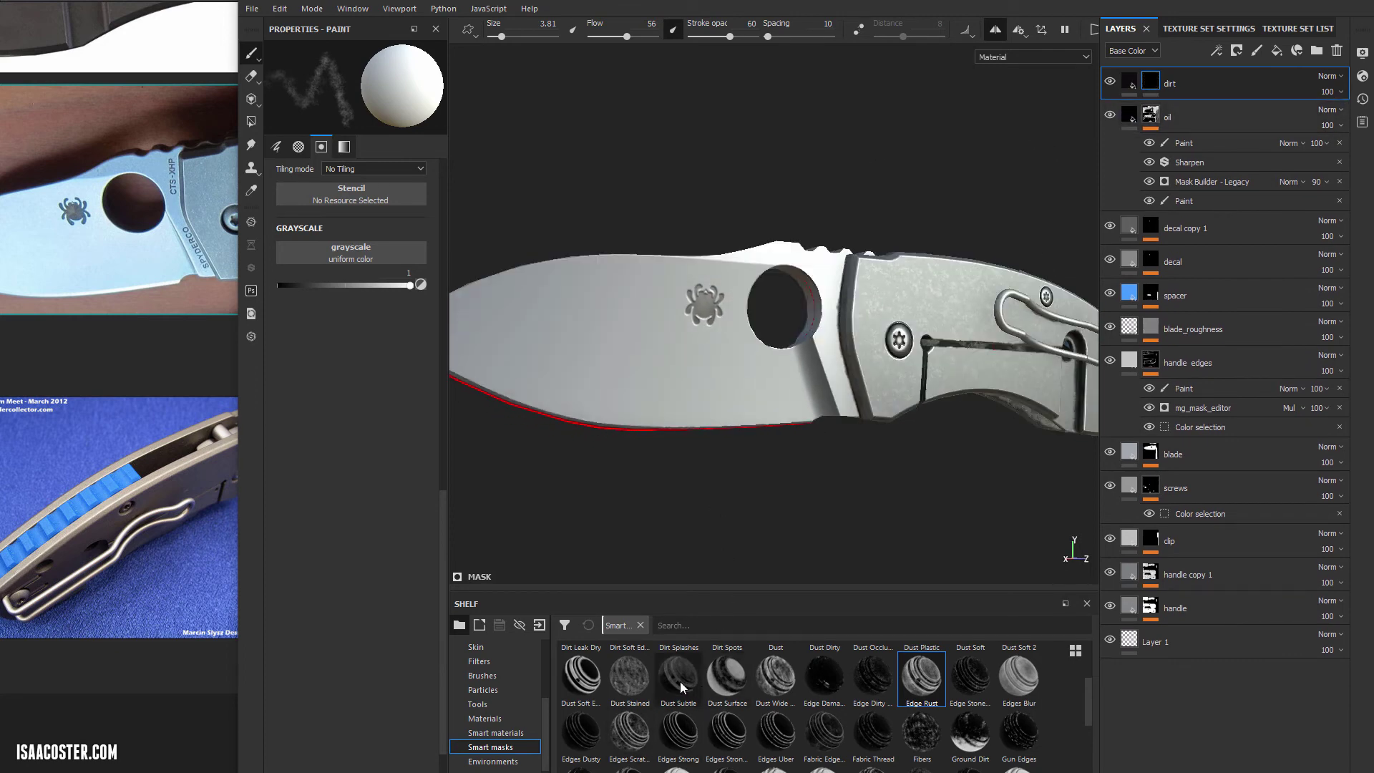
- Apply the Dust Subtle smart mask to the dirt layer
drag(680, 686, 1219, 78)
alt+drag(923, 177, 829, 201)
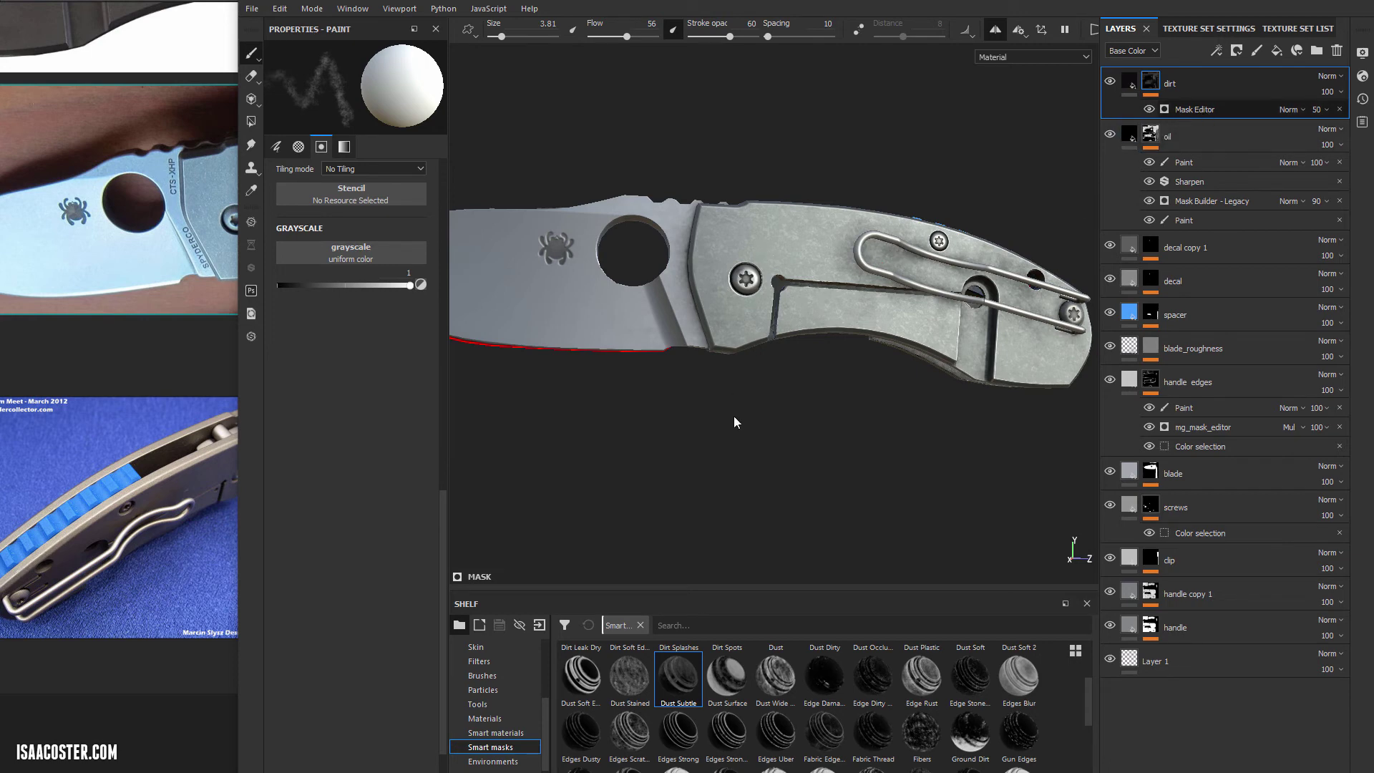
alt+drag(733, 415, 753, 429)
- Add a paint effect to the dirt layer's mask and set up the Dirt 1 brush with a grayscale value of 0
right_click(1200, 111)
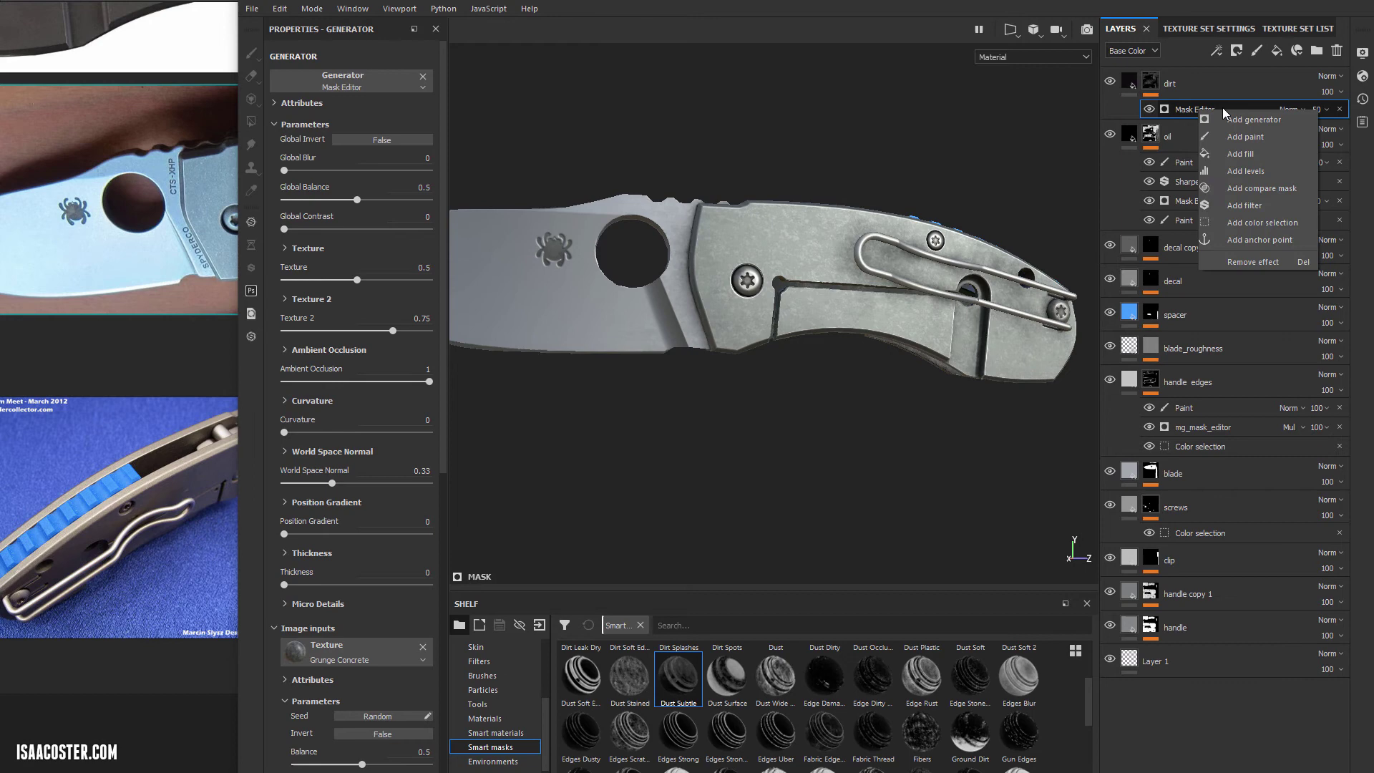
click(1245, 137)
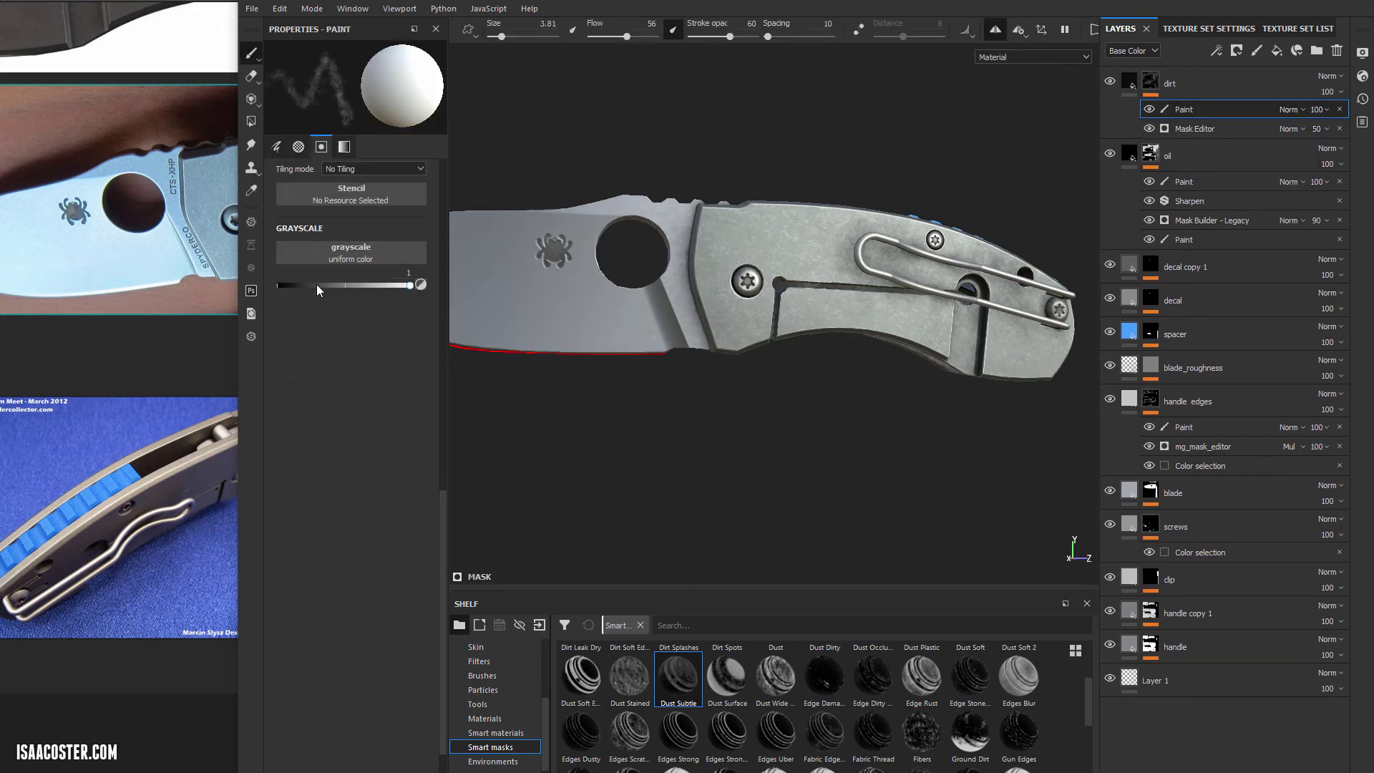
click(293, 285)
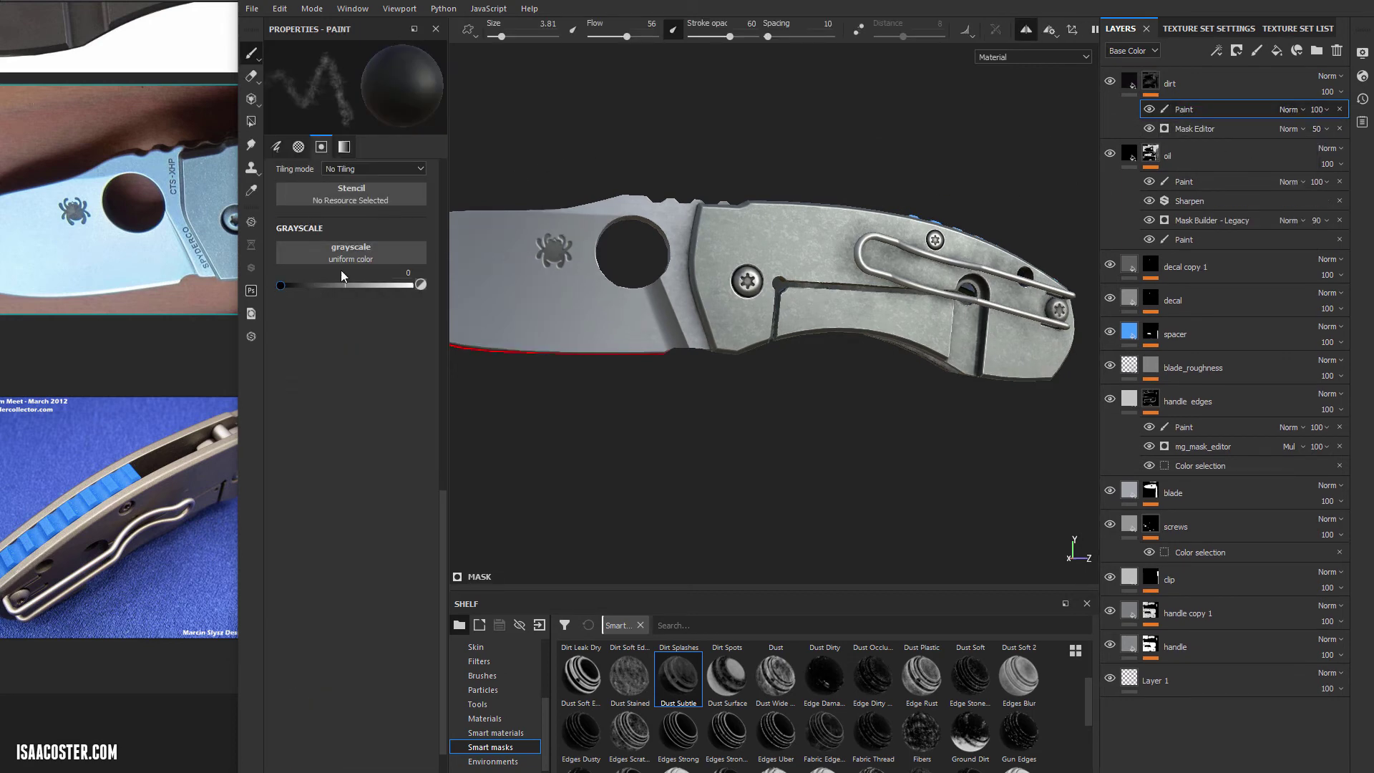
click(491, 675)
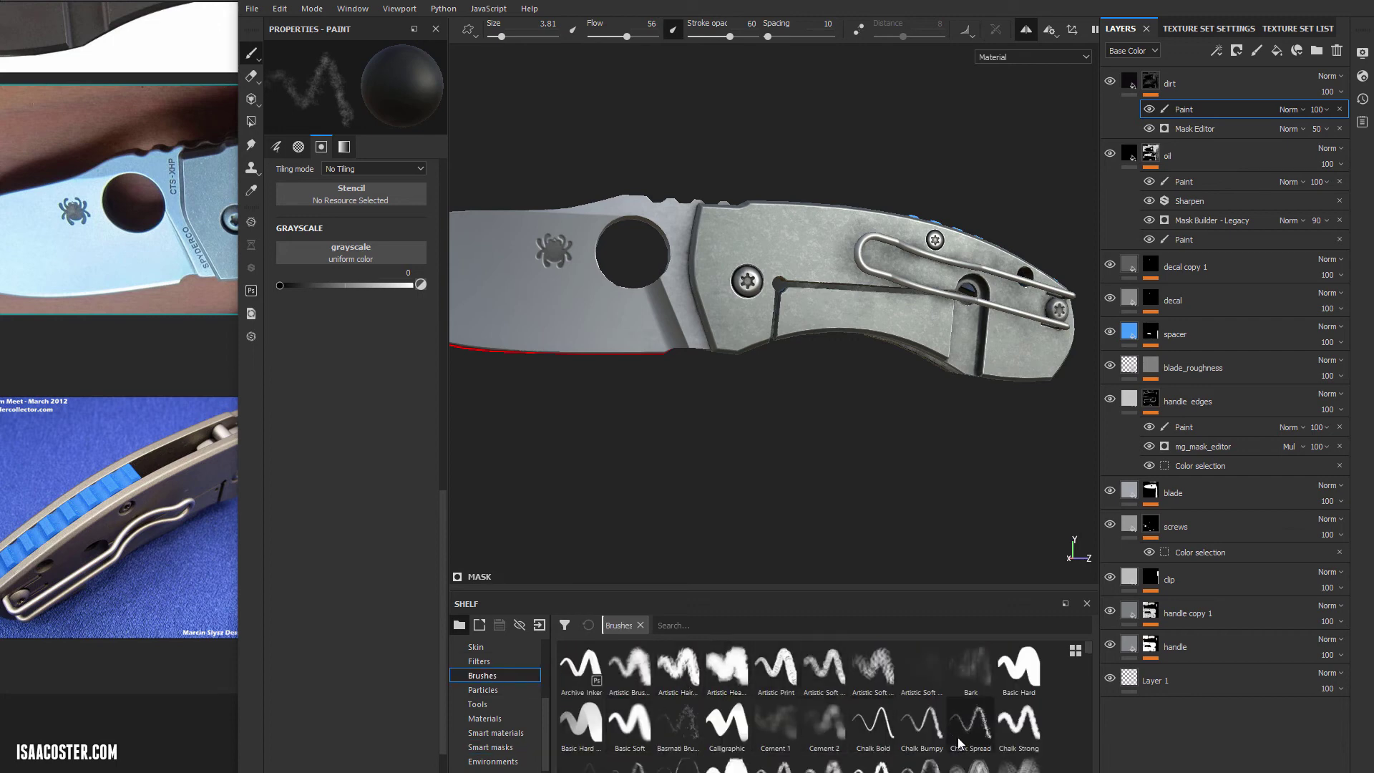
scroll(960, 744, down, 3)
click(872, 694)
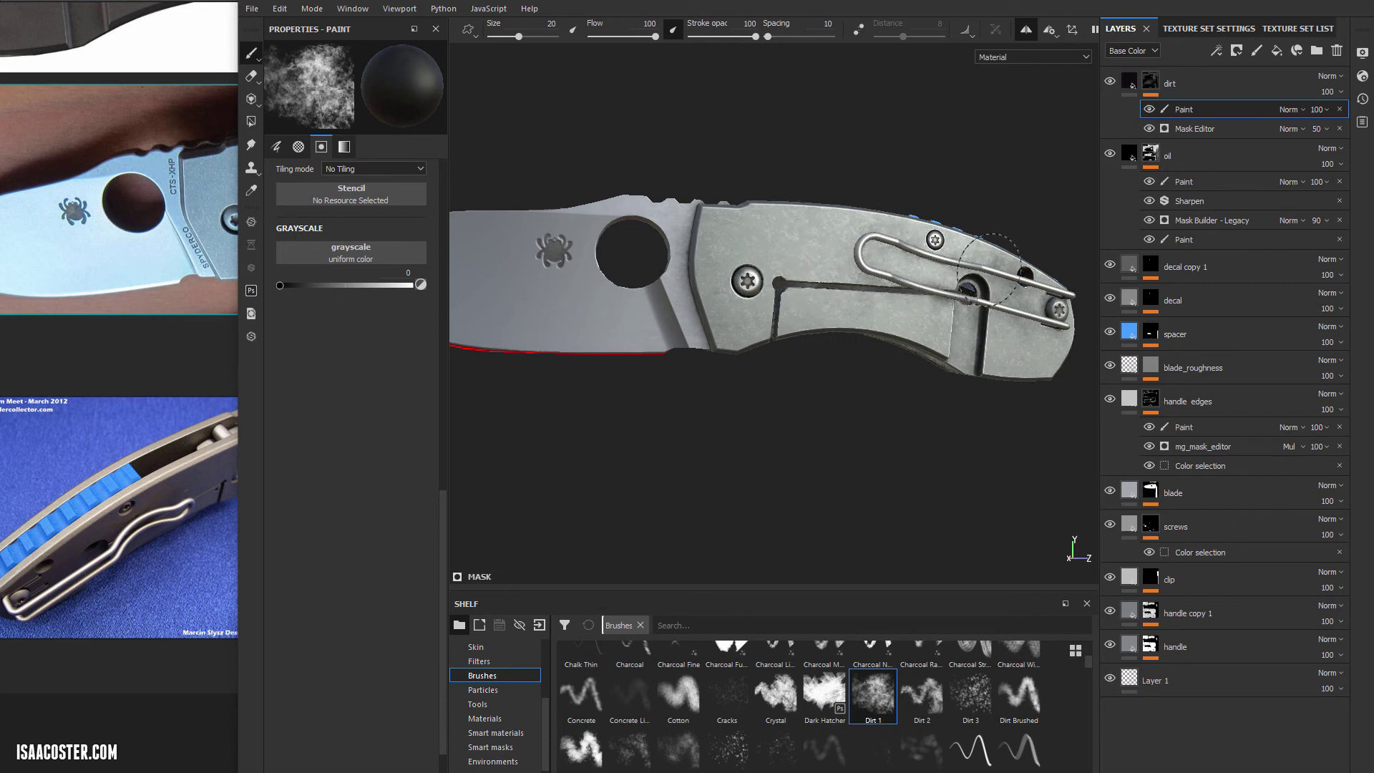
- Examine the dirt and metal wear on the knife's blade and handle from several angles and under different lighting
alt+drag(868, 353, 736, 332)
shift+right_drag(736, 332, 758, 331)
alt+middle_drag(927, 365, 894, 360)
alt+drag(893, 361, 779, 329)
alt+middle_drag(865, 340, 602, 338)
alt+right_drag(828, 337, 563, 322)
alt+drag(564, 322, 1235, 392)
alt+drag(876, 390, 893, 443)
alt+right_drag(893, 442, 1180, 433)
alt+drag(975, 415, 954, 426)
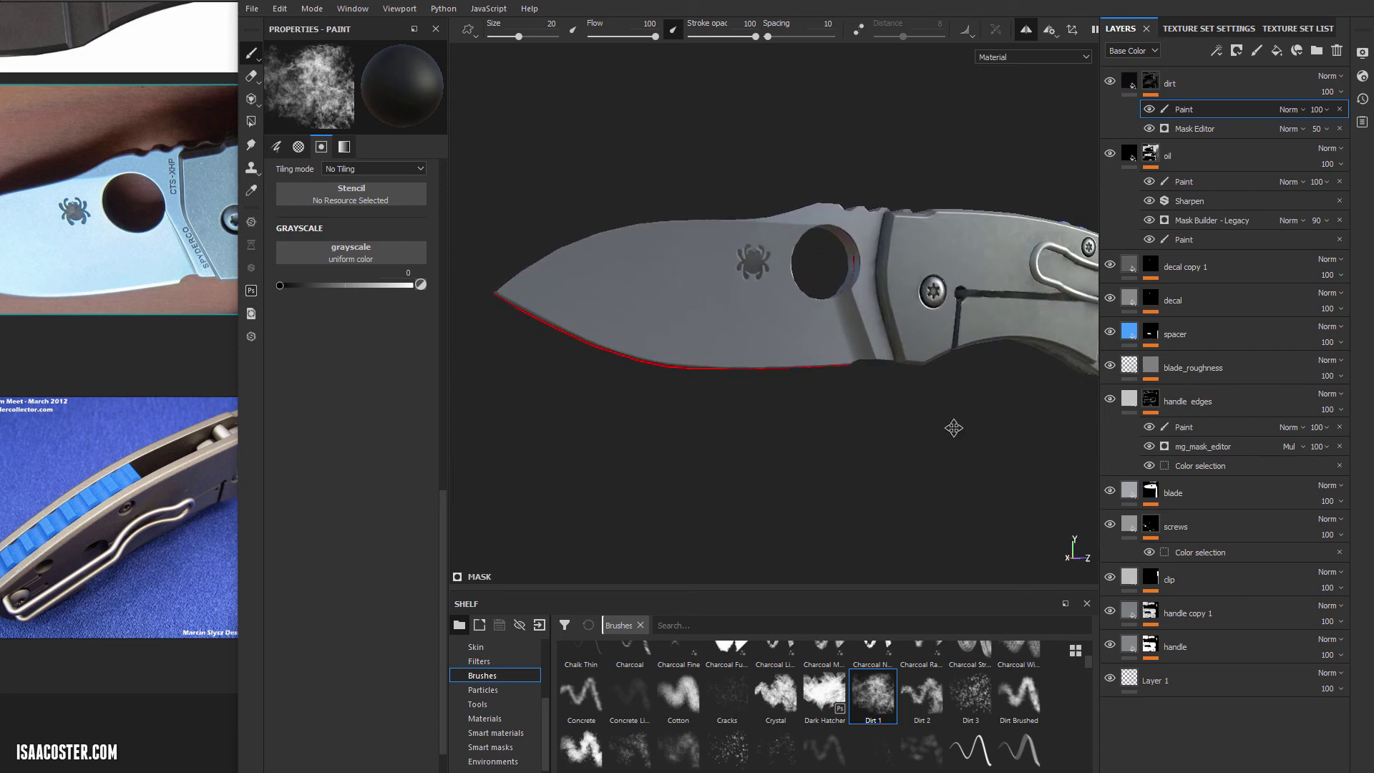
alt+right_drag(959, 427, 858, 422)
alt+middle_drag(887, 422, 805, 428)
shift+right_drag(803, 422, 782, 417)
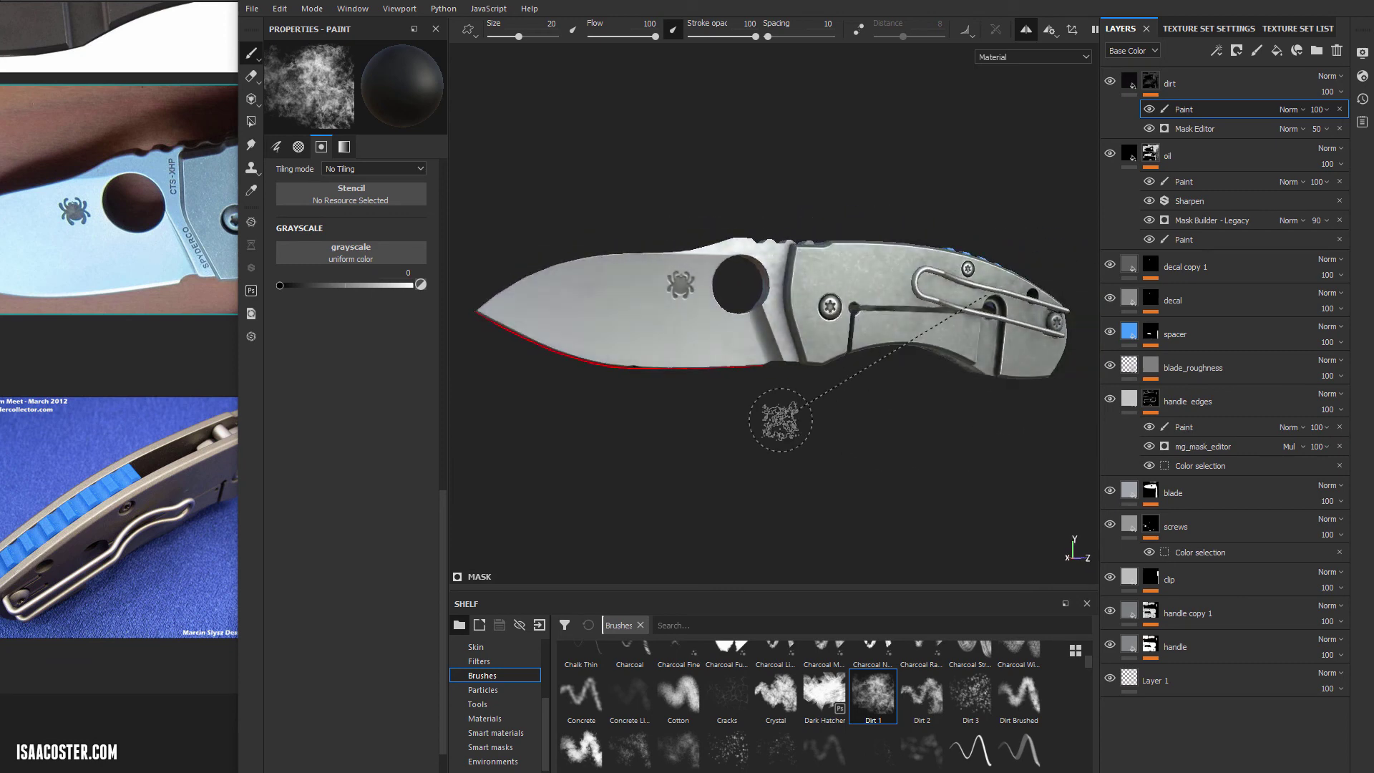
alt+drag(782, 418, 782, 420)
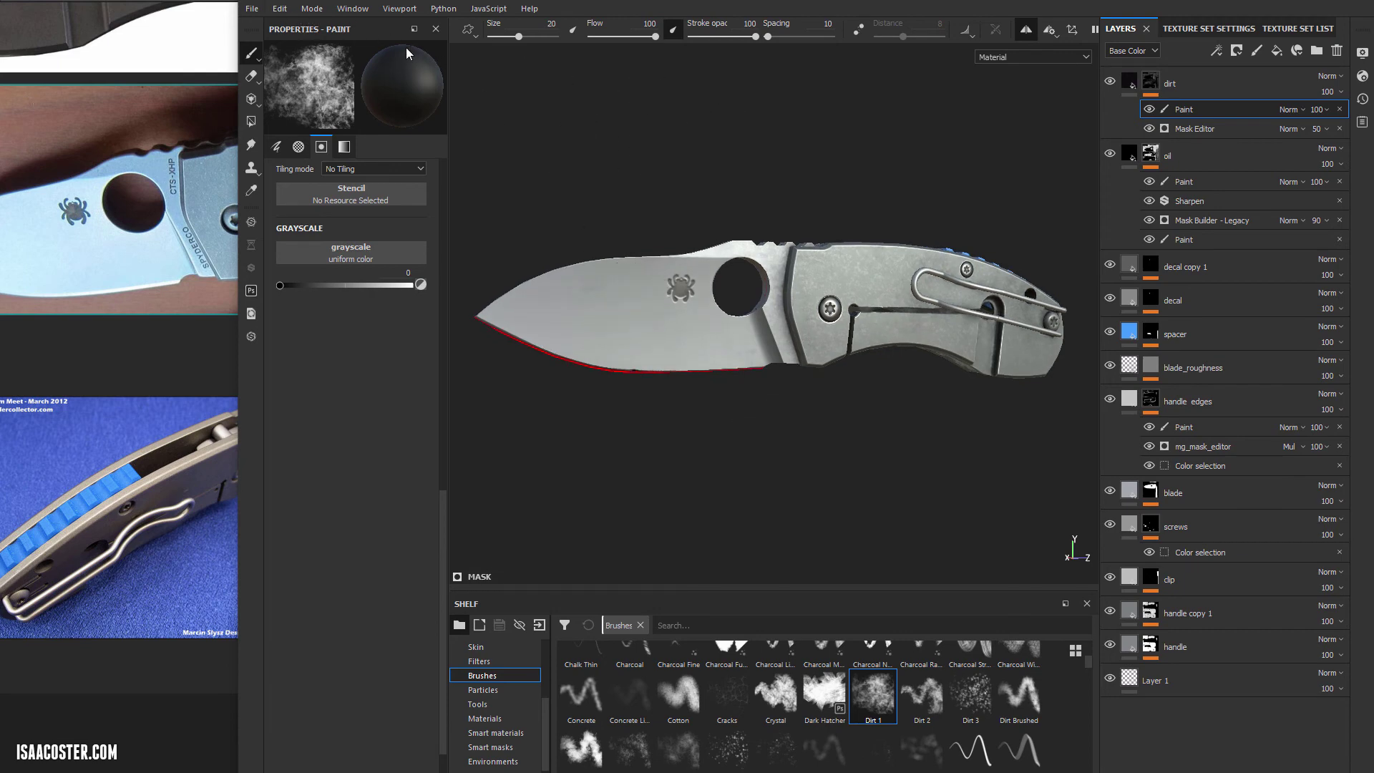
- Hide the panels around the viewport, with symmetry turned off, and switch to Iray rendering
key(Tab)
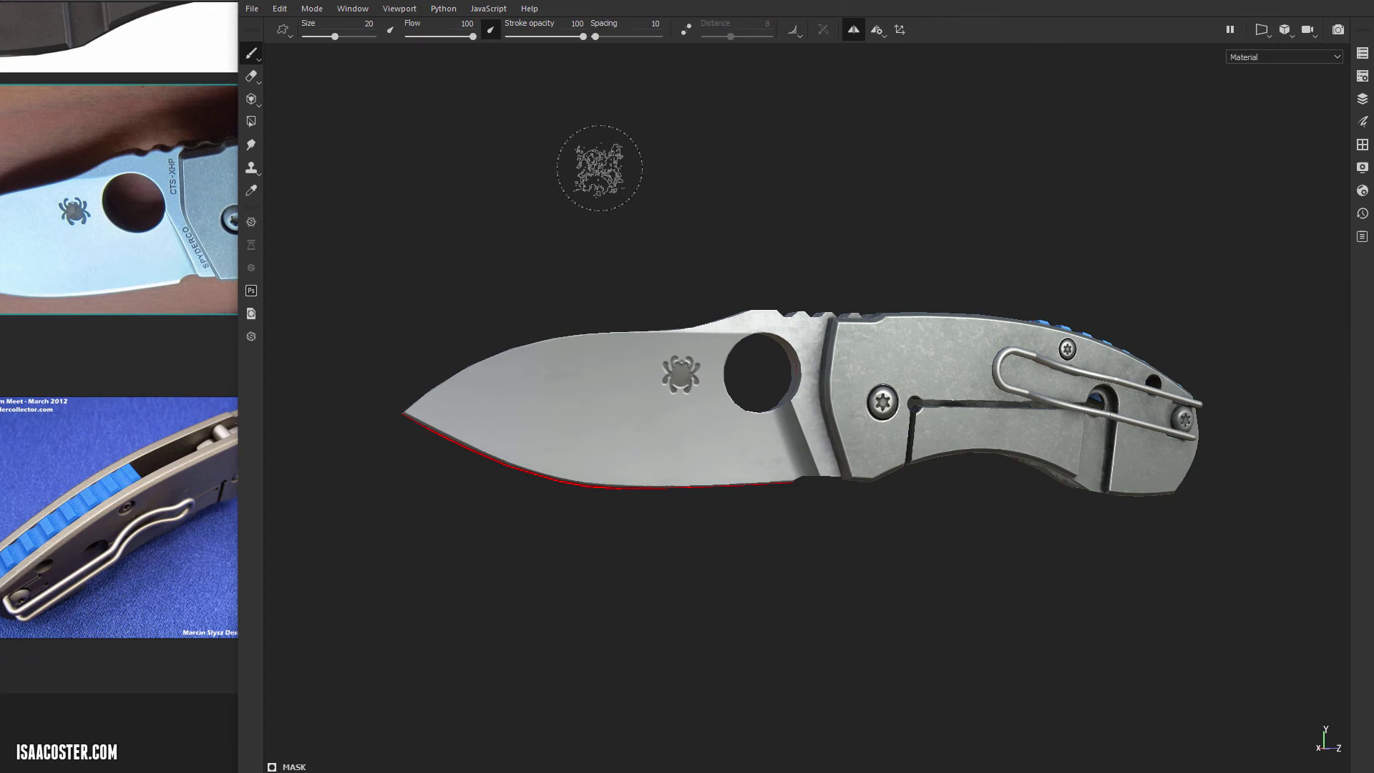
alt+drag(666, 188, 675, 153)
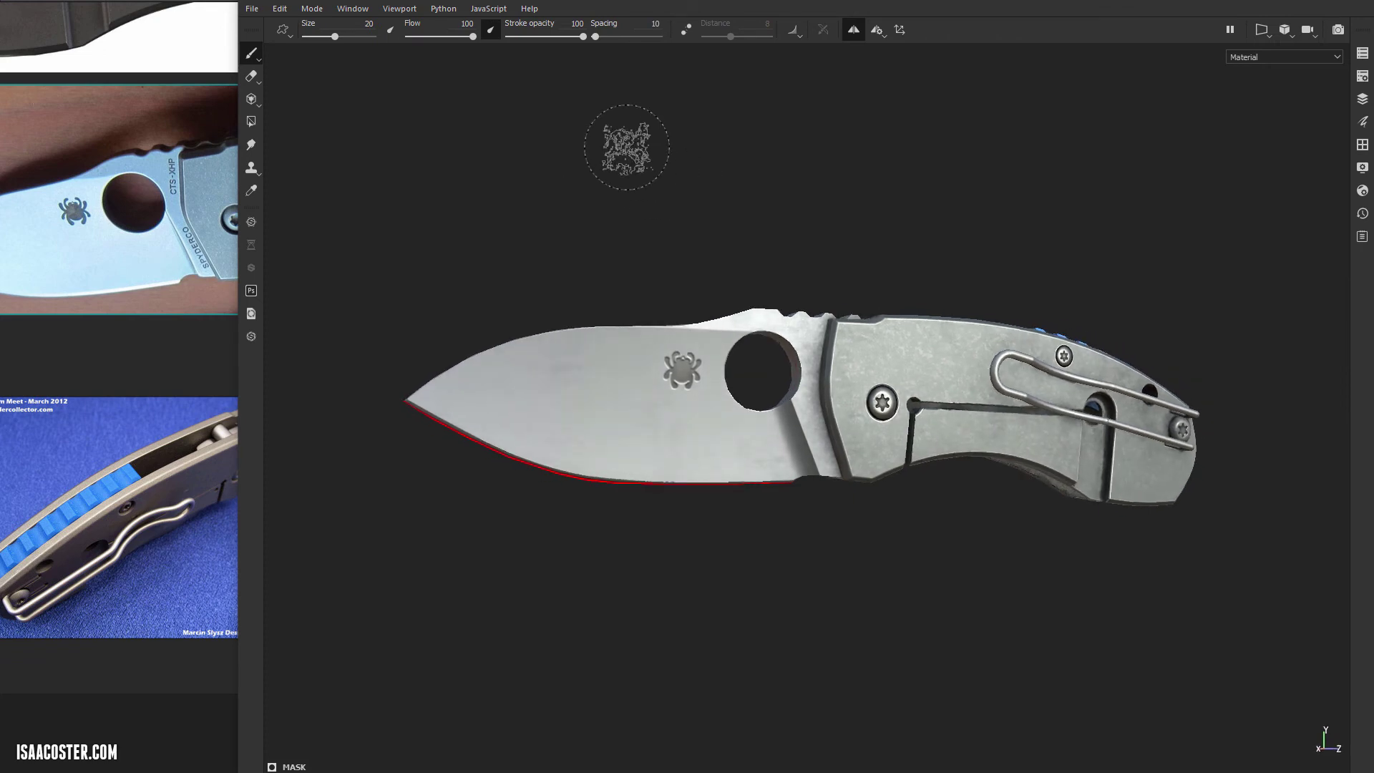
click(853, 30)
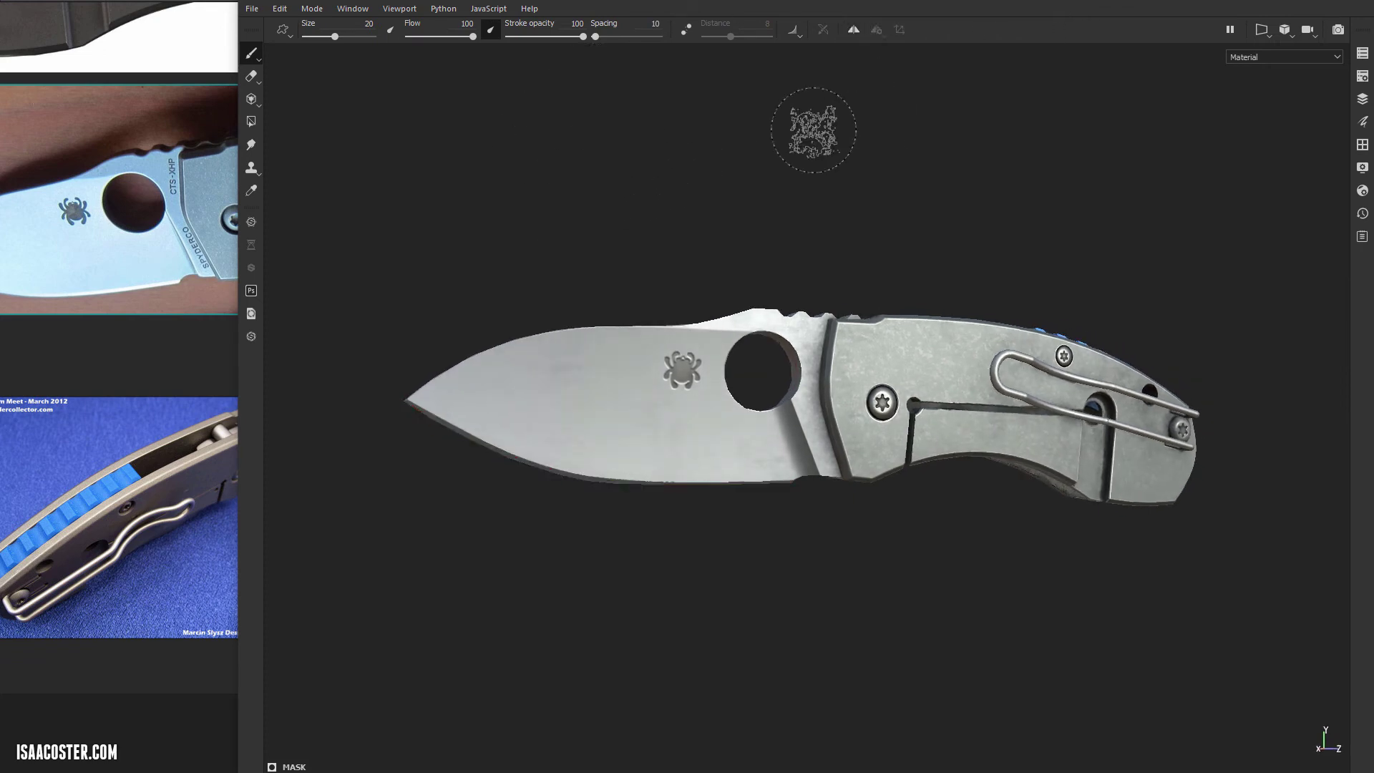
mouse_move(813, 128)
alt+mouse_down()
mouse_move(816, 241)
mouse_move(835, 159)
alt+mouse_up()
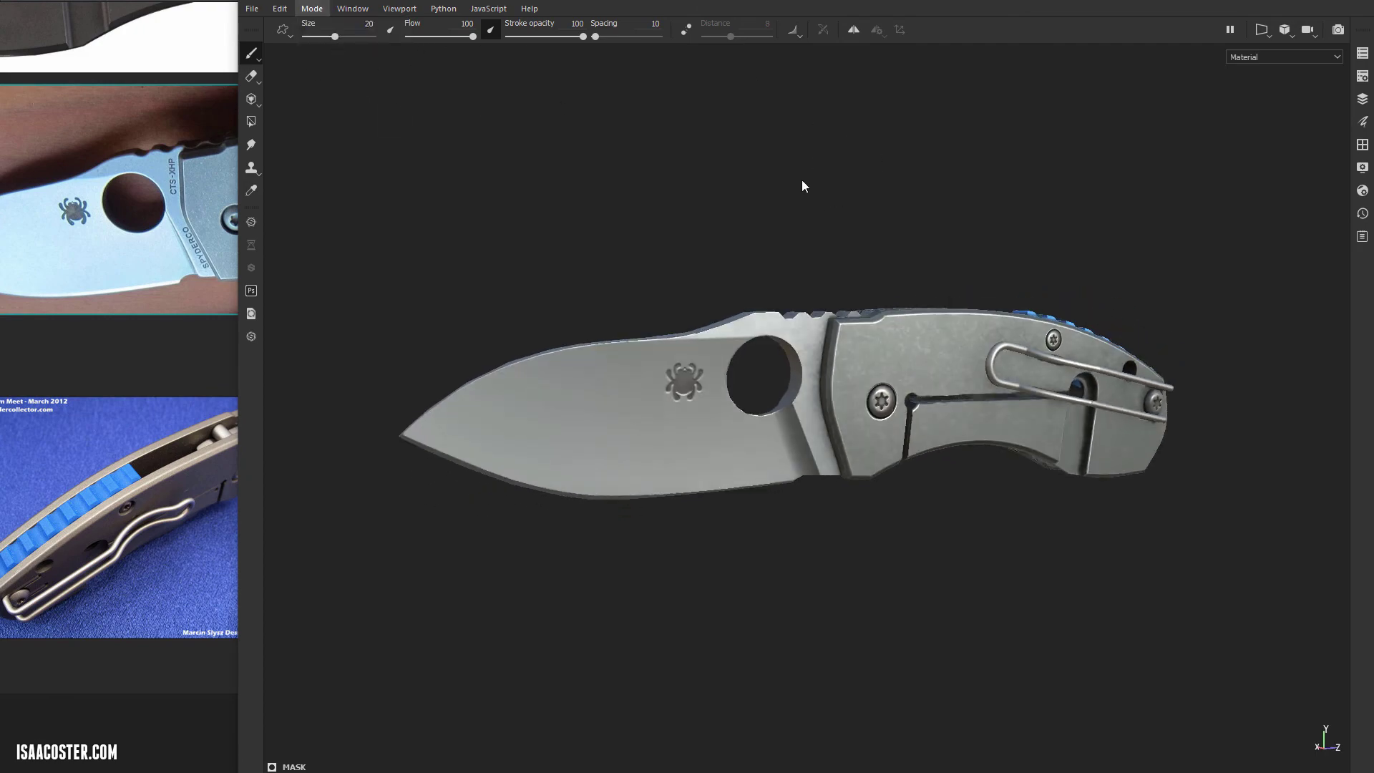
key(F10)
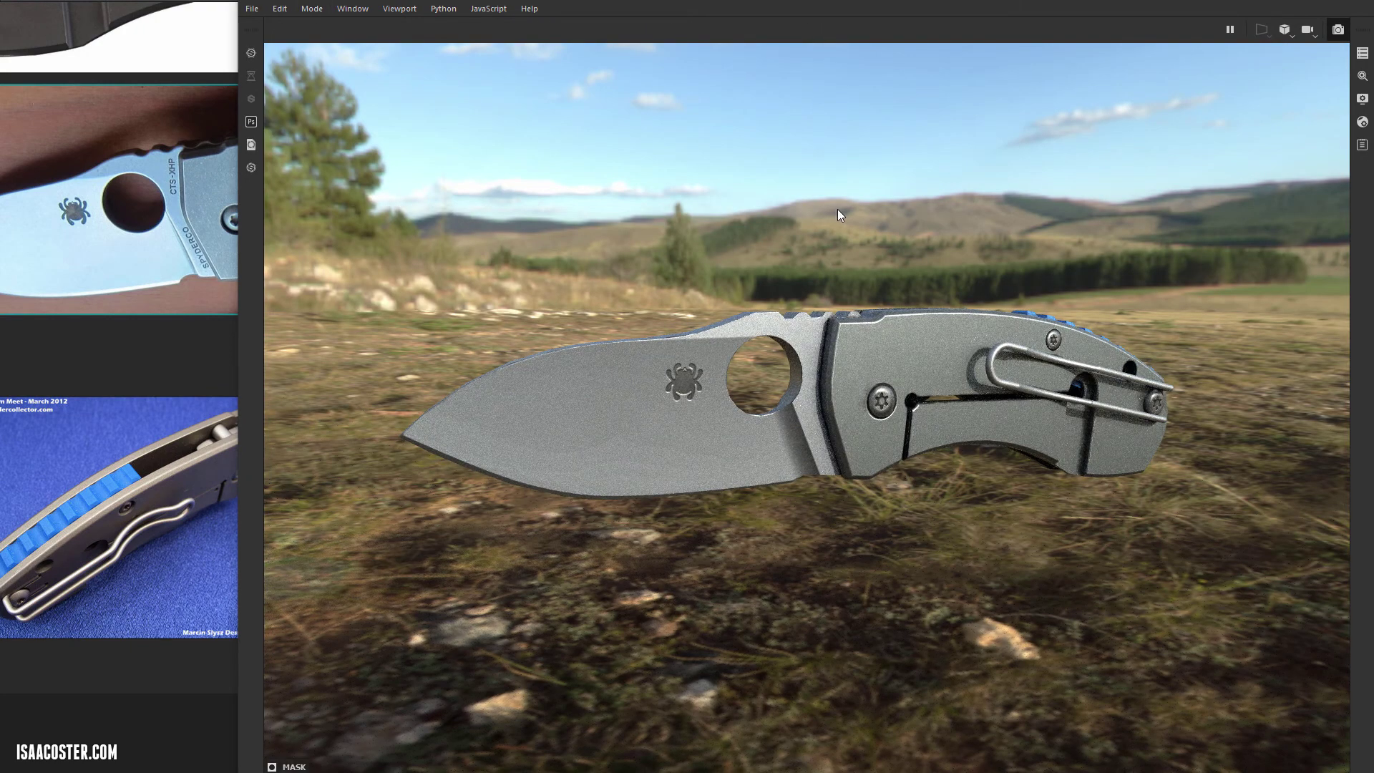
- Enable a dark gray clear color for the environment dome and turn off its ground
click(1362, 122)
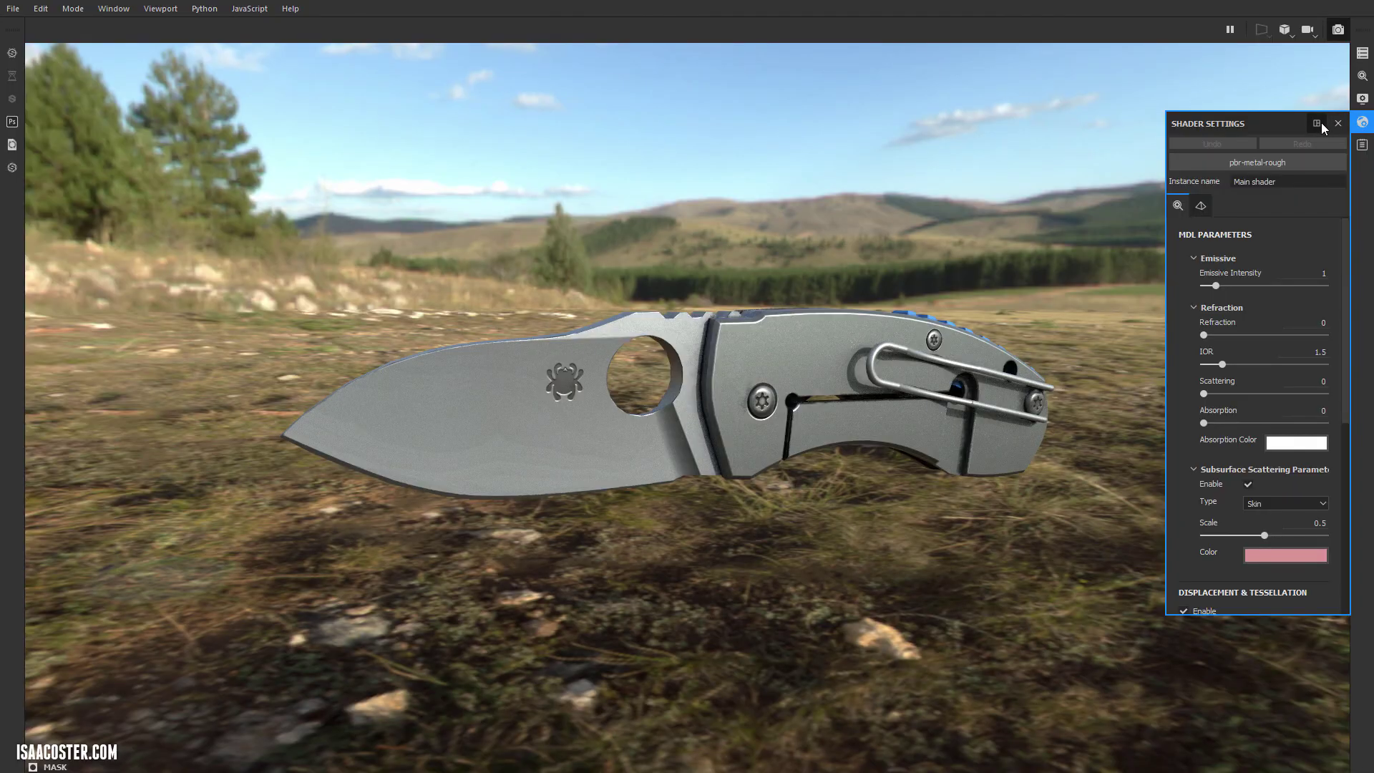
click(1361, 99)
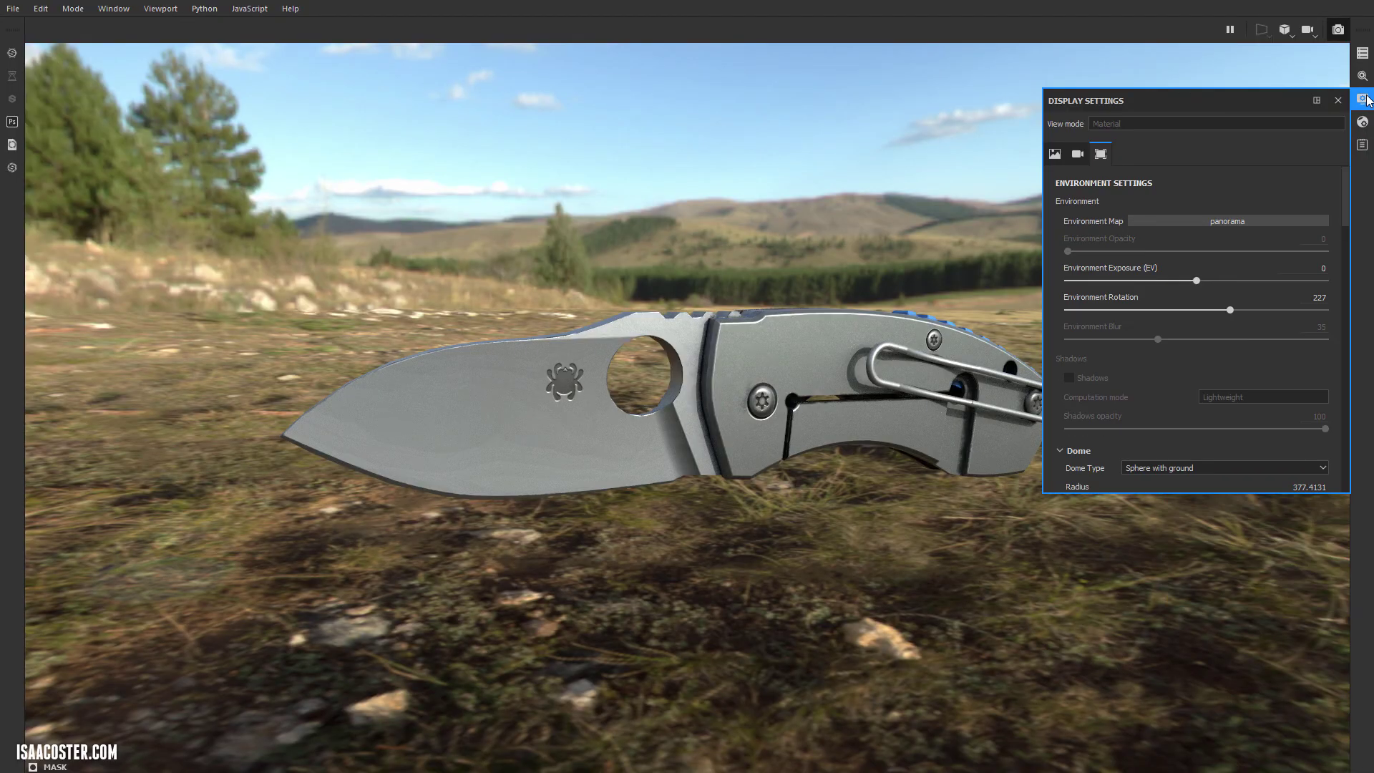
scroll(1169, 385, down, 4)
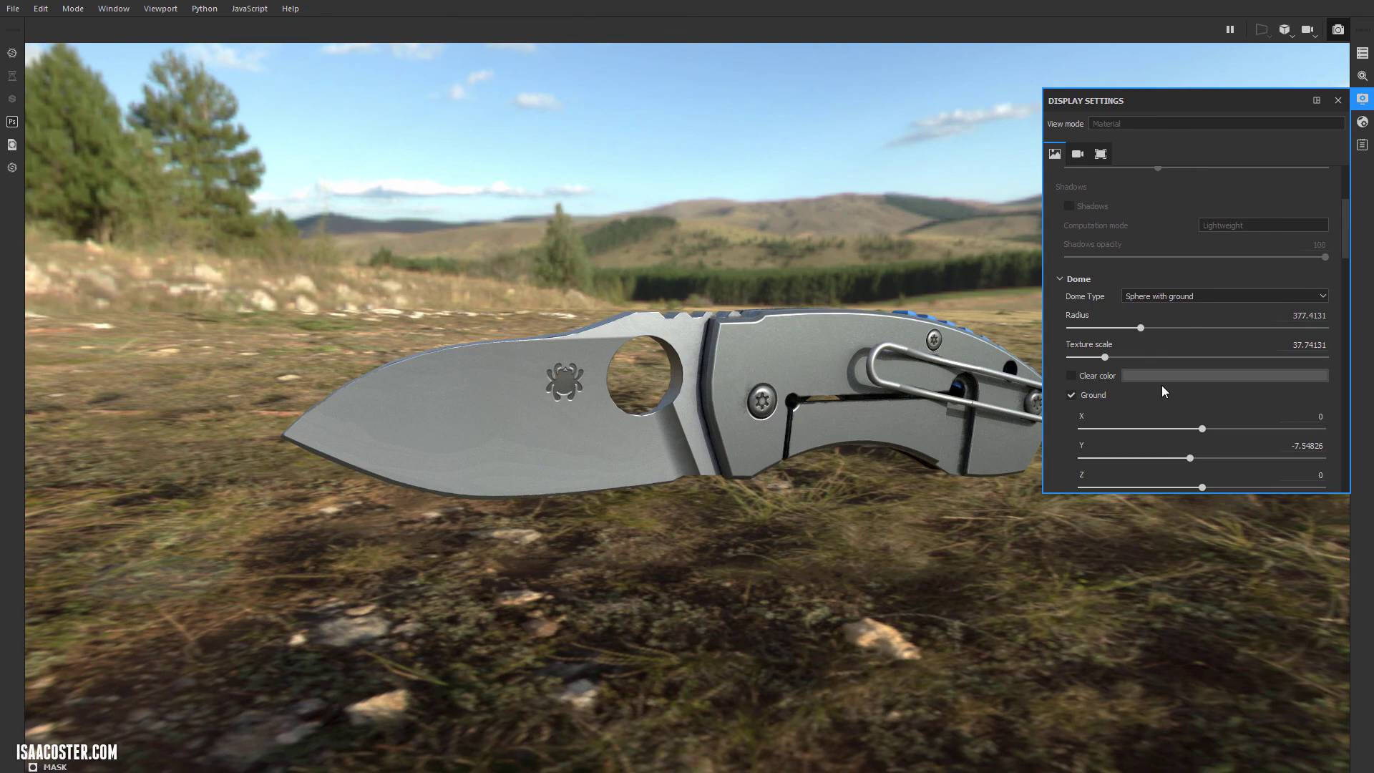
scroll(1073, 430, up, 2)
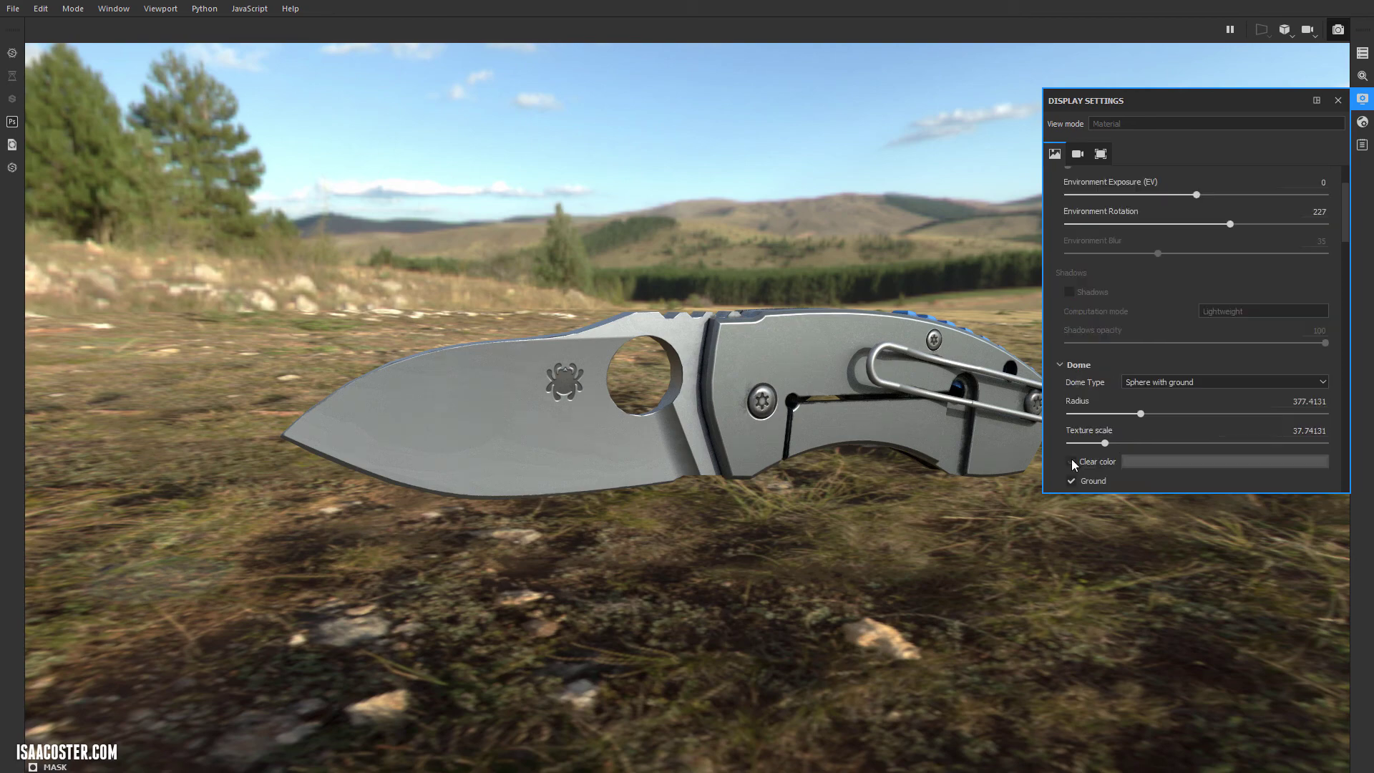
click(1072, 461)
click(1165, 462)
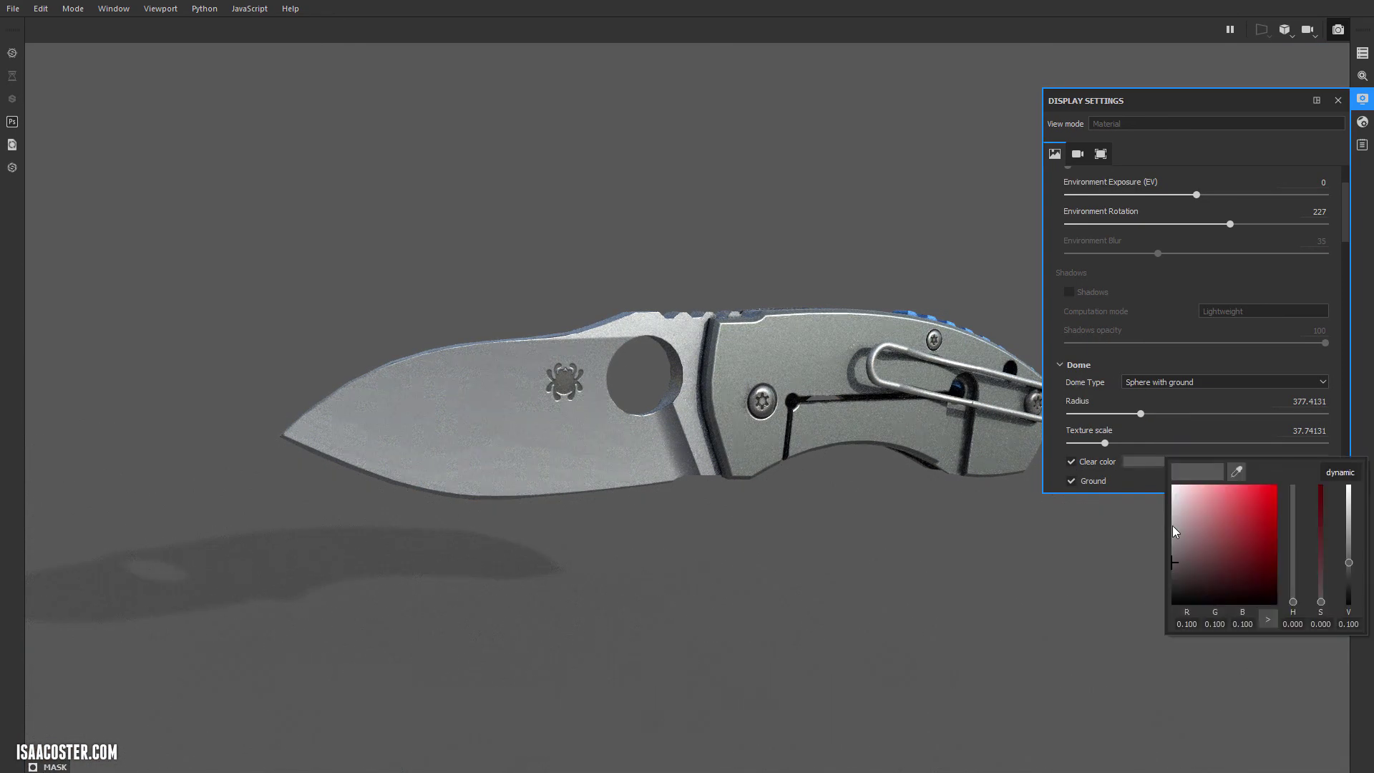
drag(1175, 568, 1174, 574)
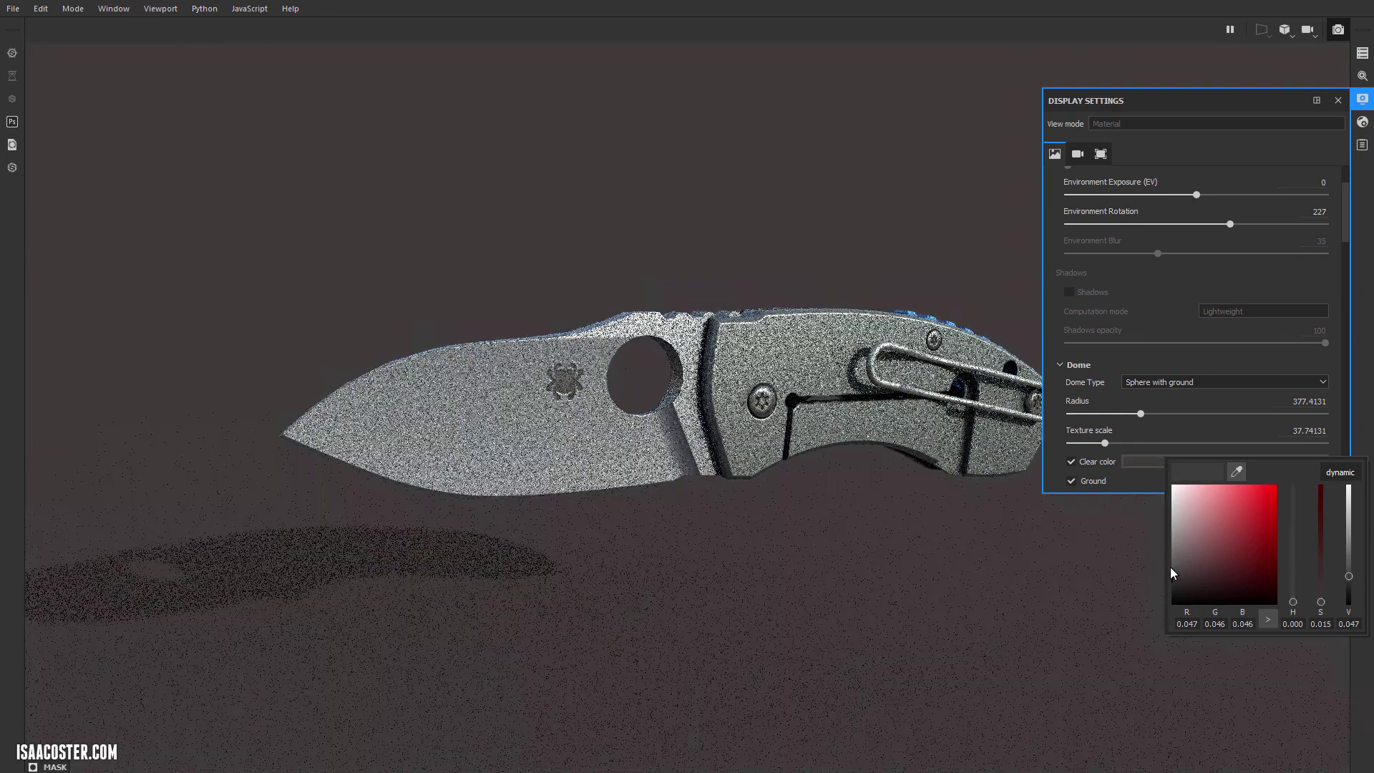
click(1071, 481)
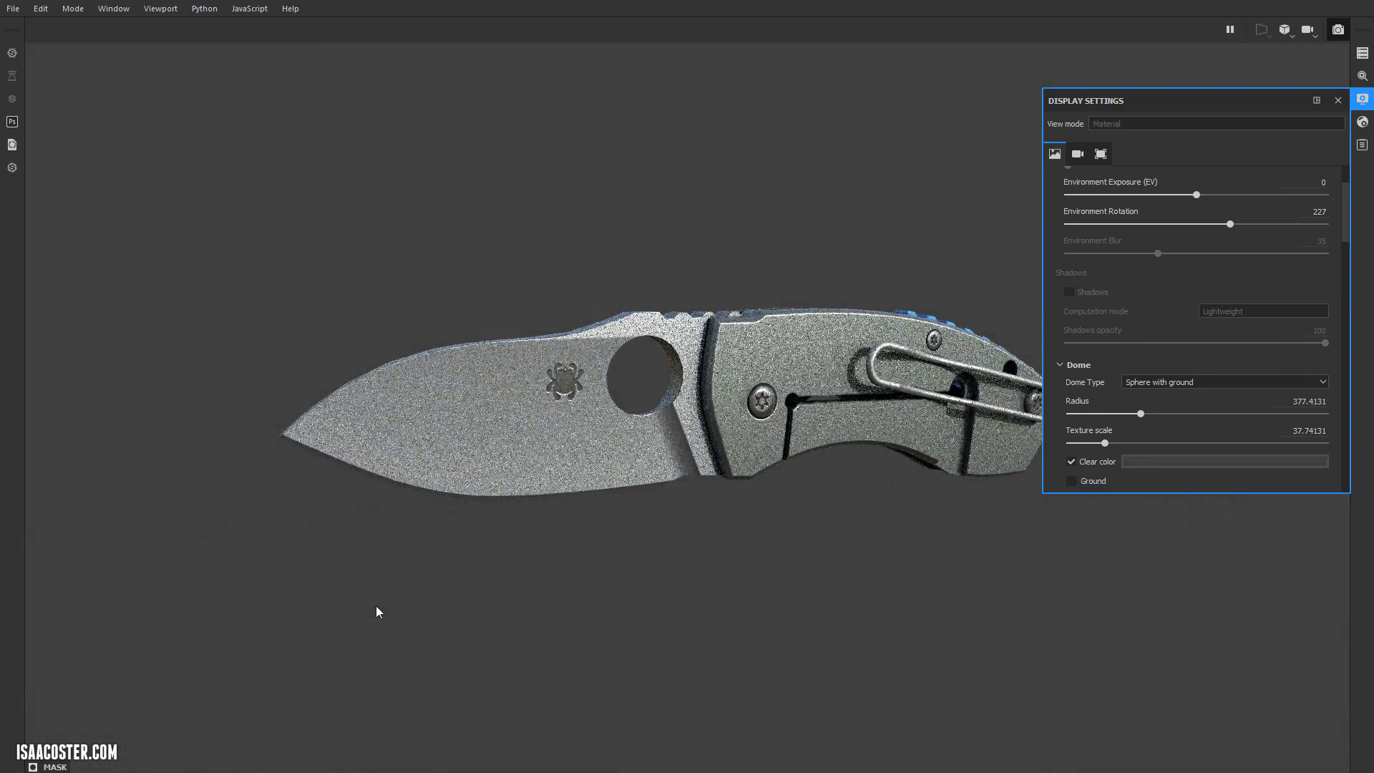
scroll(1177, 360, down, 3)
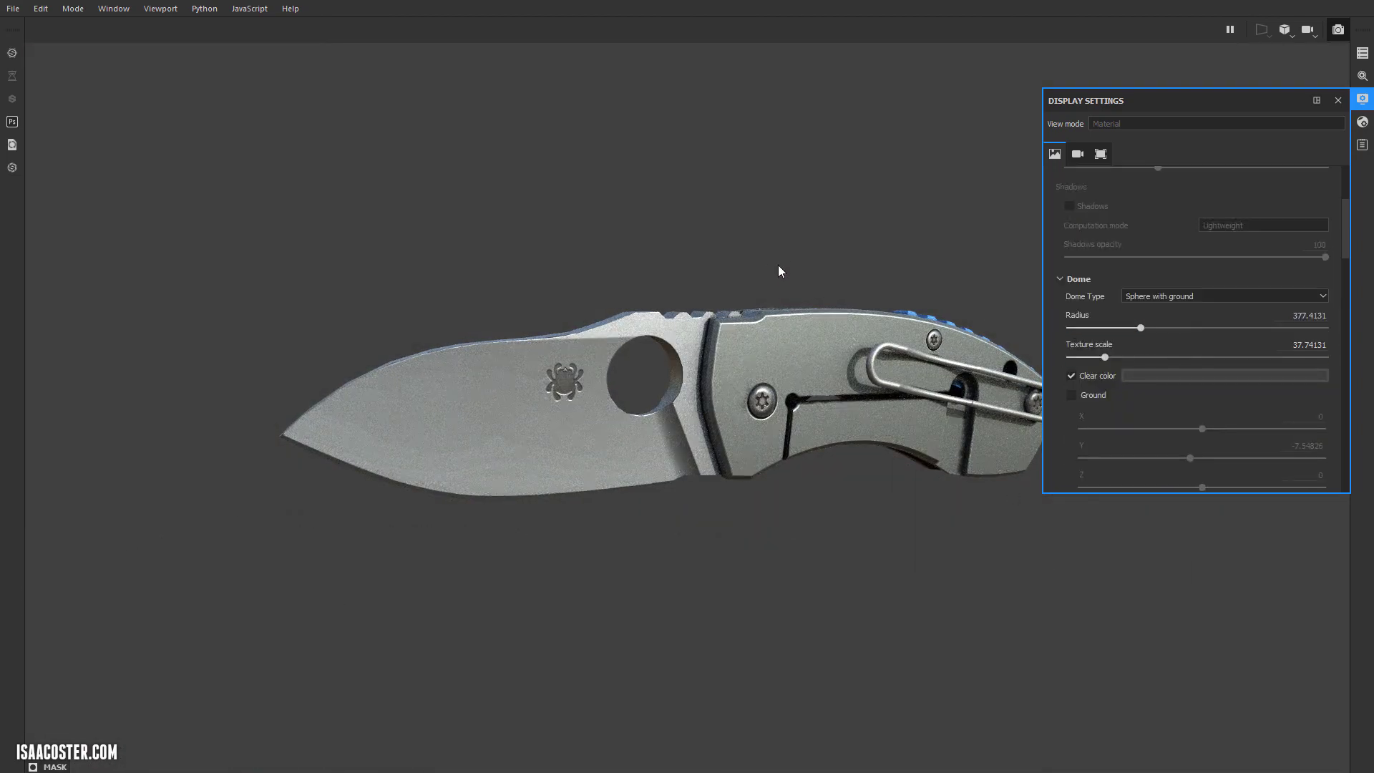
- Rotate the environment lighting on the rendered knife to 212
mouse_move(764, 262)
shift+right_down()
mouse_move(744, 261)
mouse_move(784, 265)
shift+right_up()
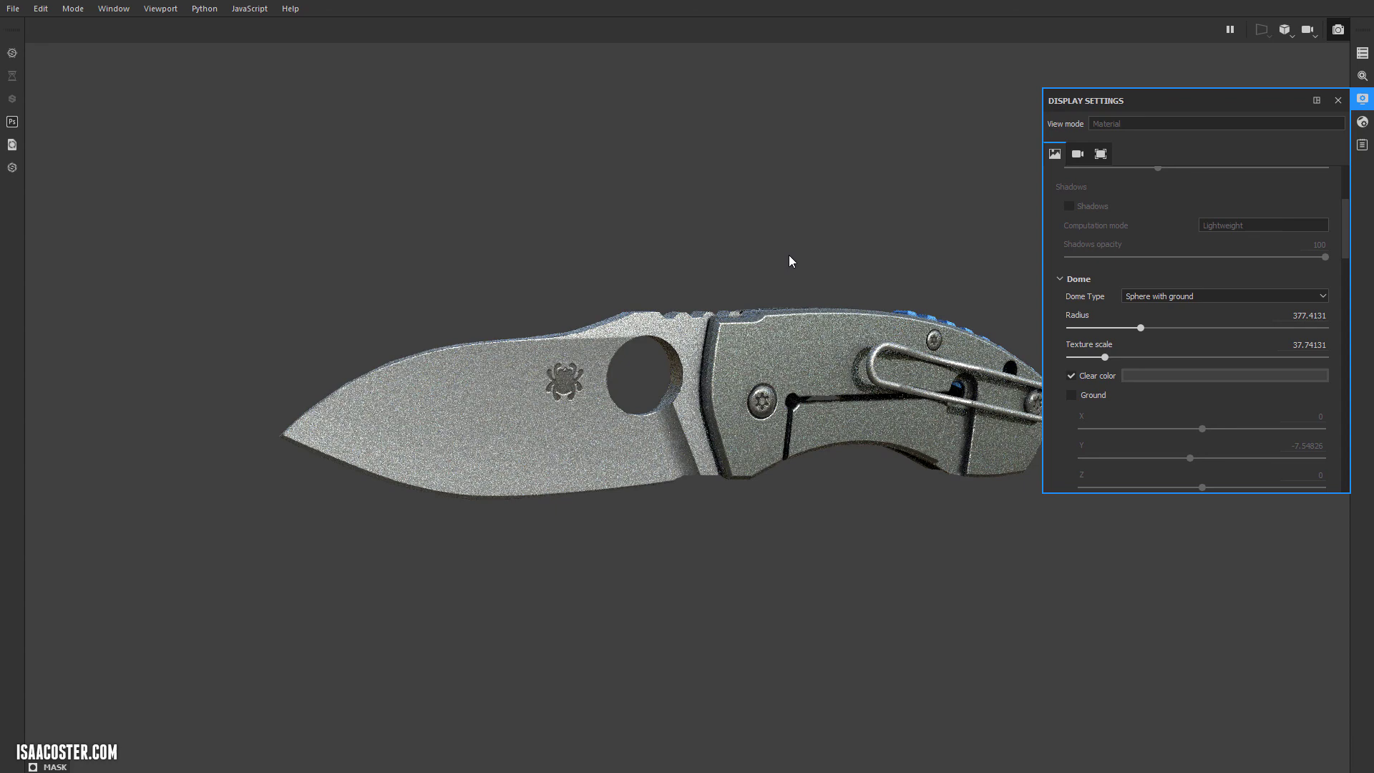
alt+drag(789, 232, 791, 221)
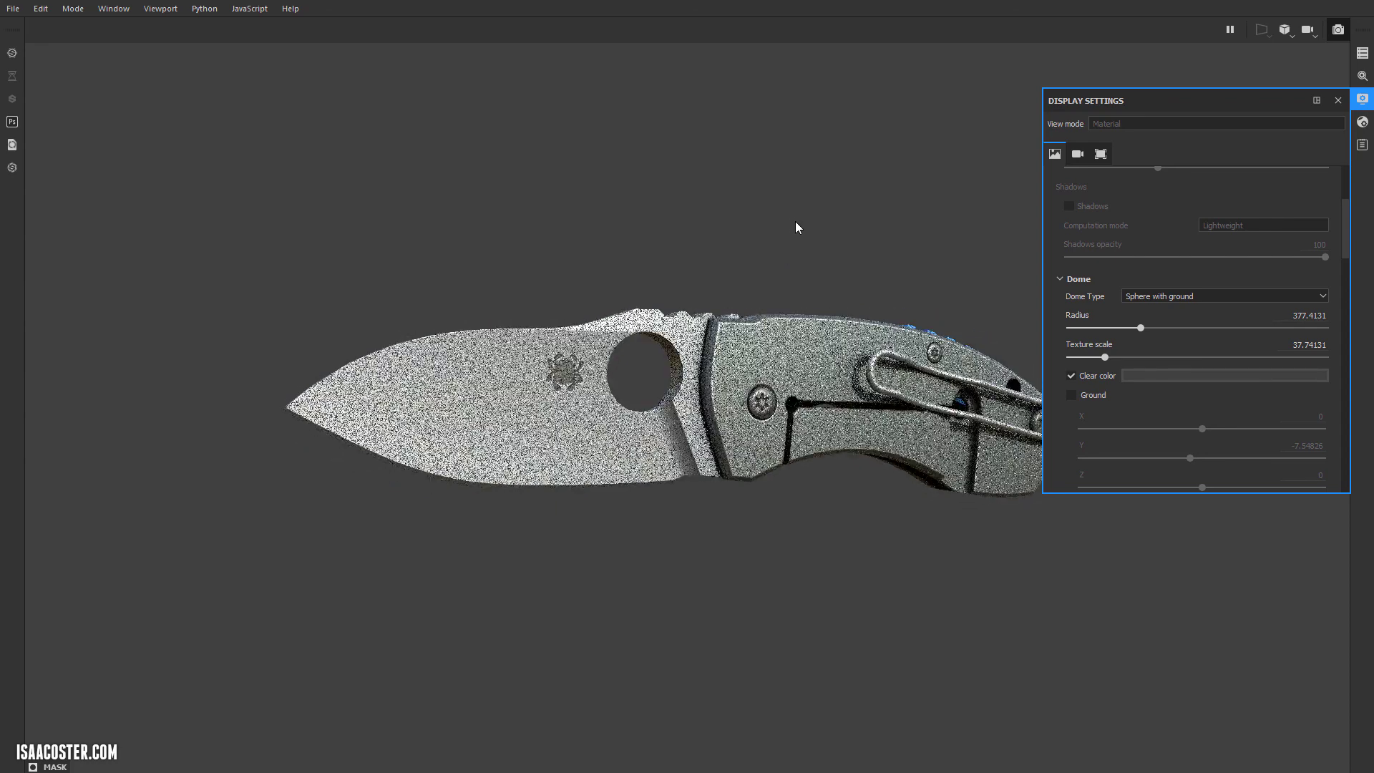
alt+middle_drag(787, 221, 767, 211)
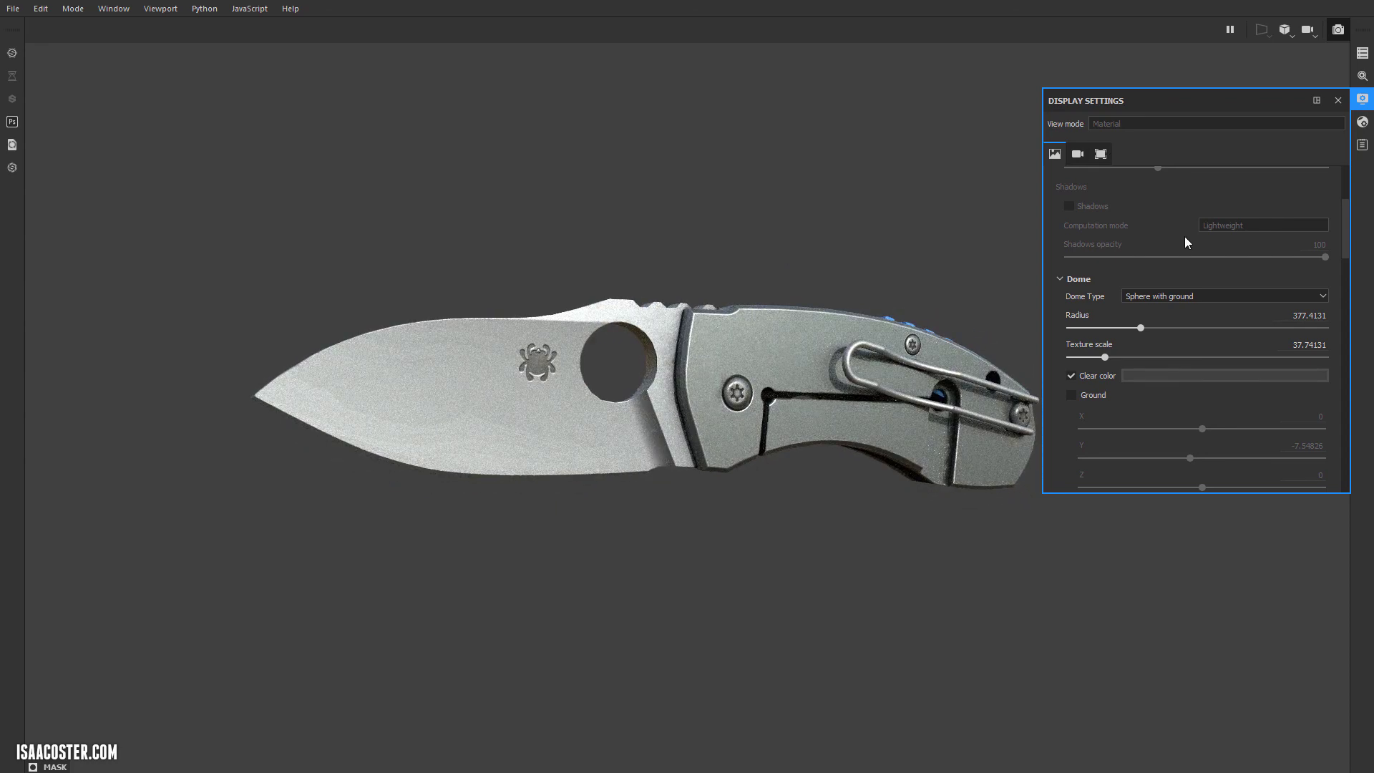
scroll(1181, 236, down, 5)
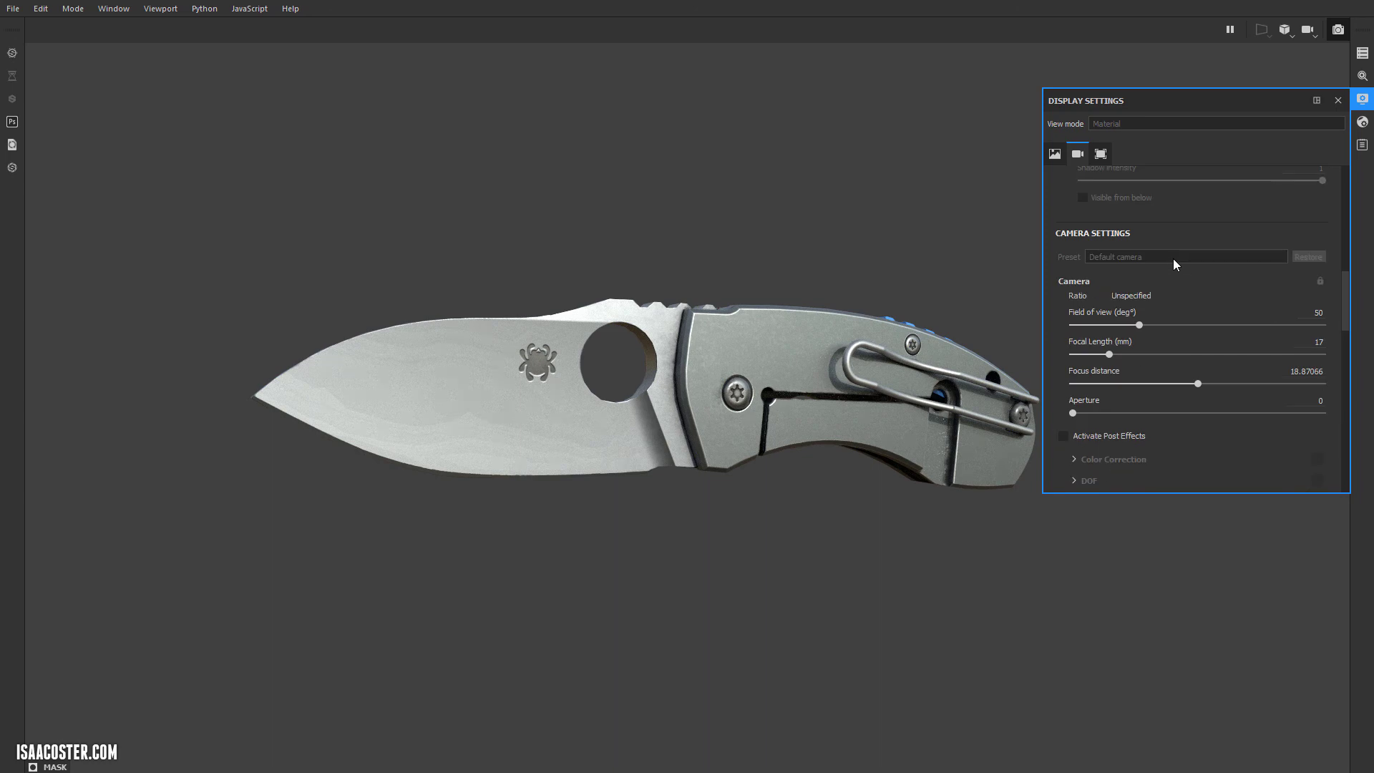
scroll(1174, 259, up, 4)
scroll(1173, 259, up, 5)
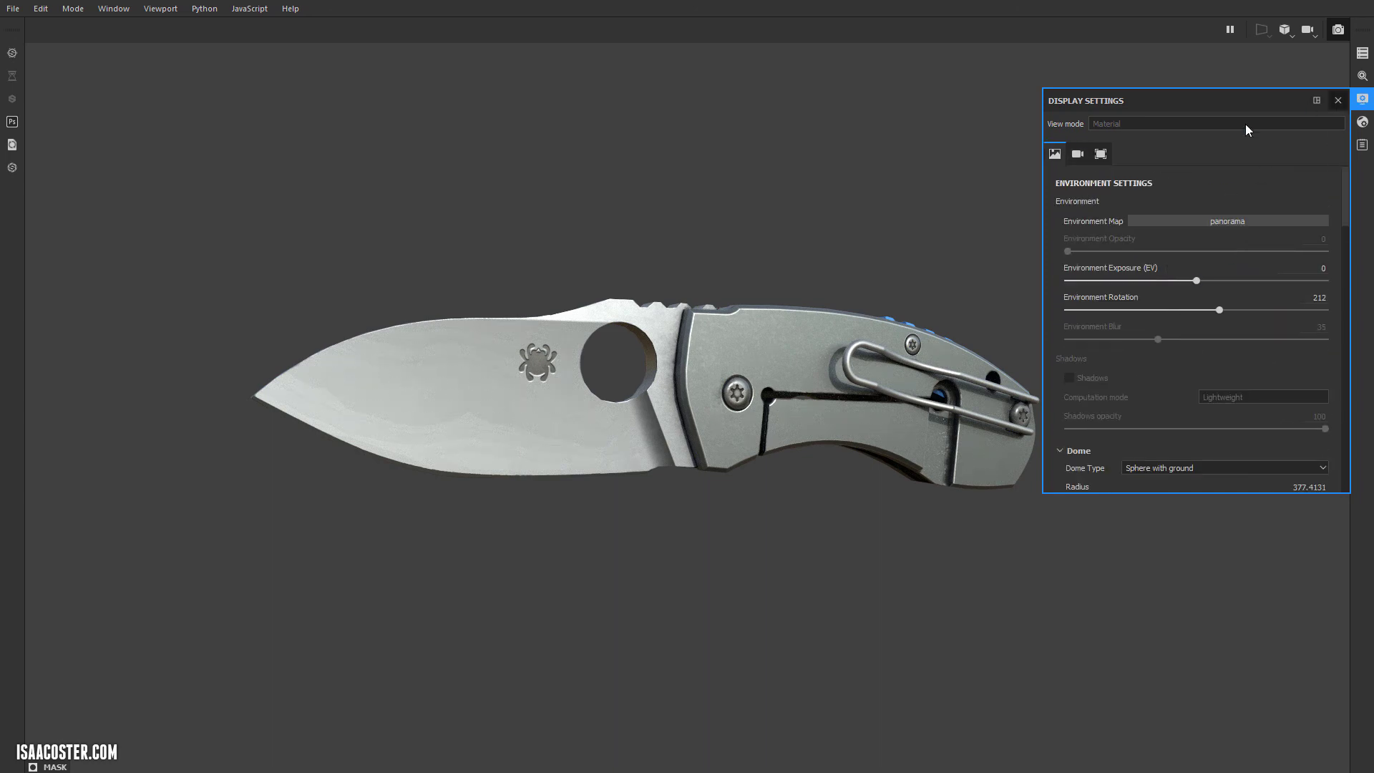
- Set the Iray renderer's minimum samples to 100 and its maximum time to 56 seconds
click(1362, 75)
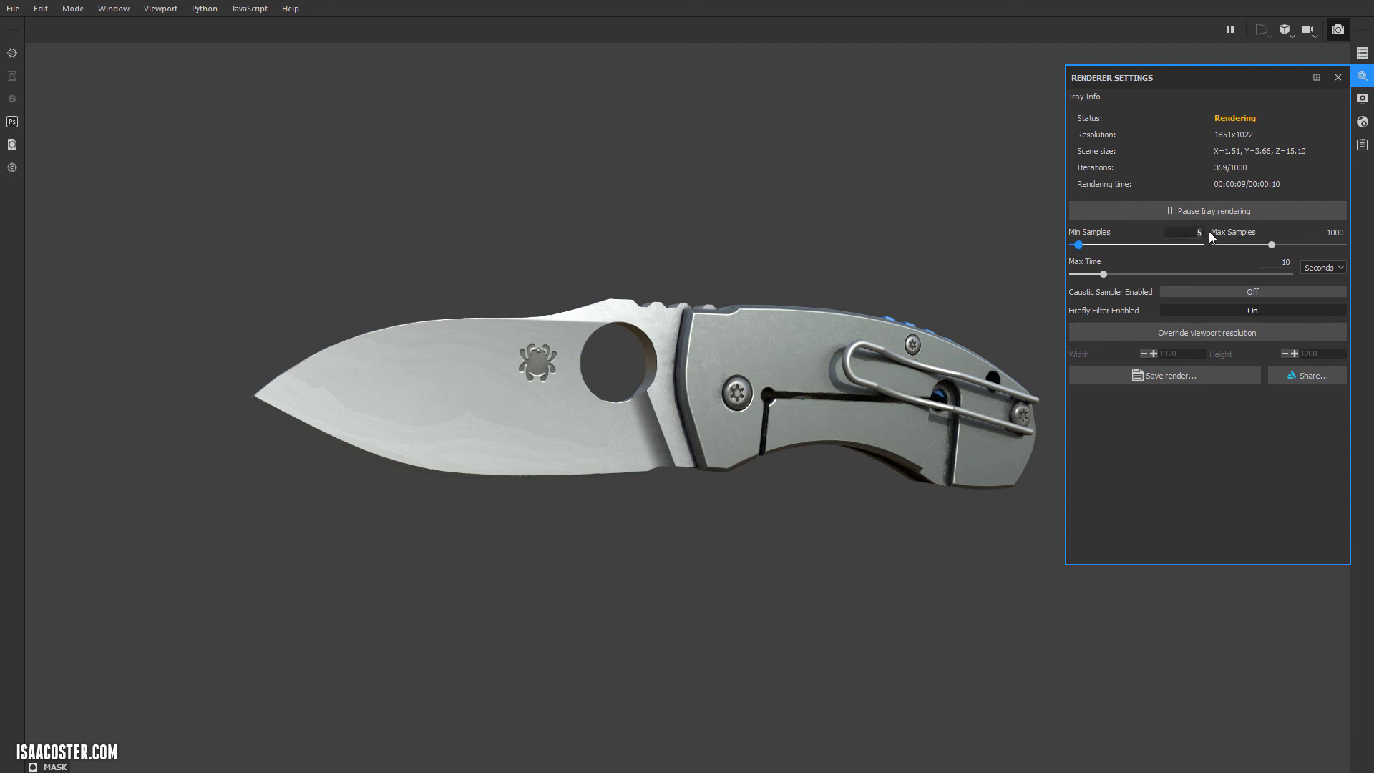
click(1206, 231)
text(100)
key(Return)
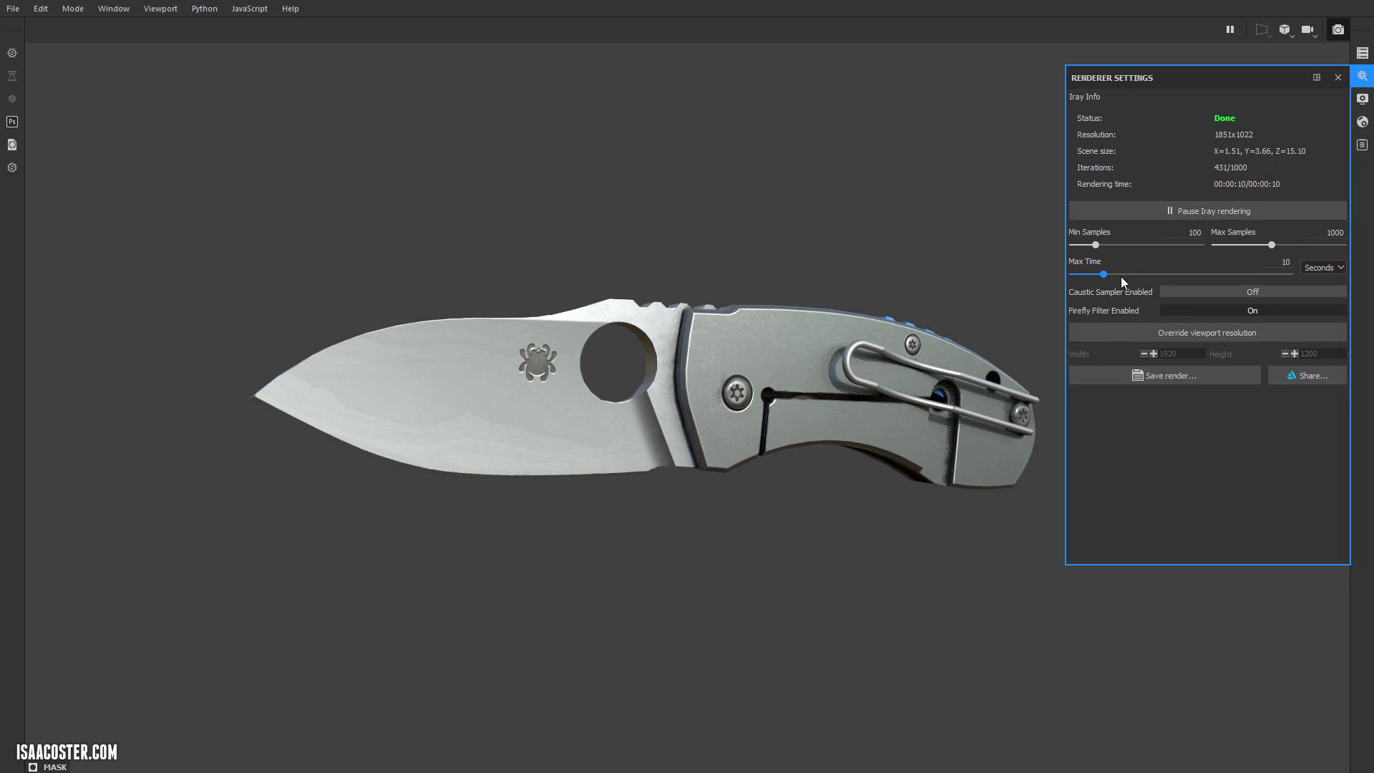
drag(1104, 274, 1121, 274)
- Close the renderer settings and frame the whole knife from the clip side for the Iray render
alt+drag(452, 452, 465, 450)
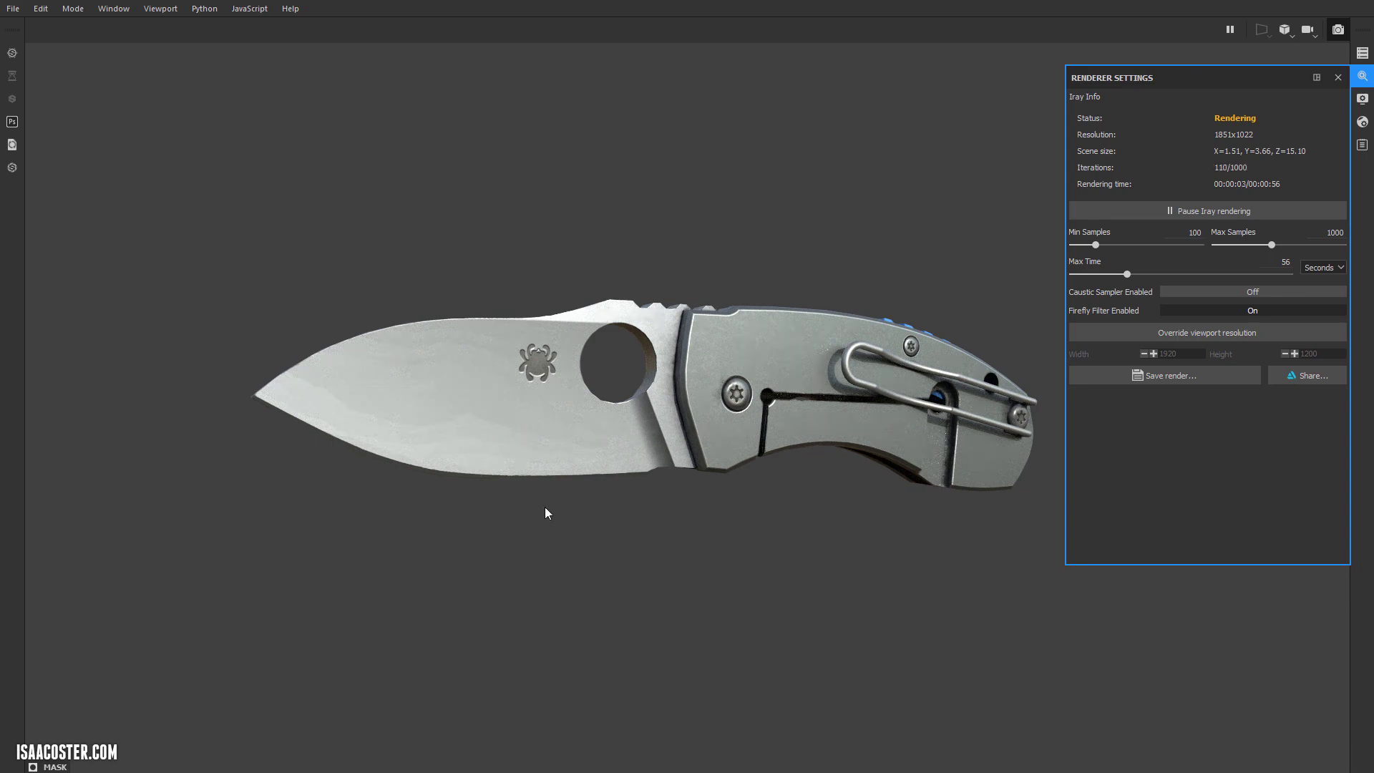
mouse_move(582, 560)
alt+mouse_down()
mouse_move(551, 561)
mouse_move(589, 571)
alt+mouse_up()
click(1338, 78)
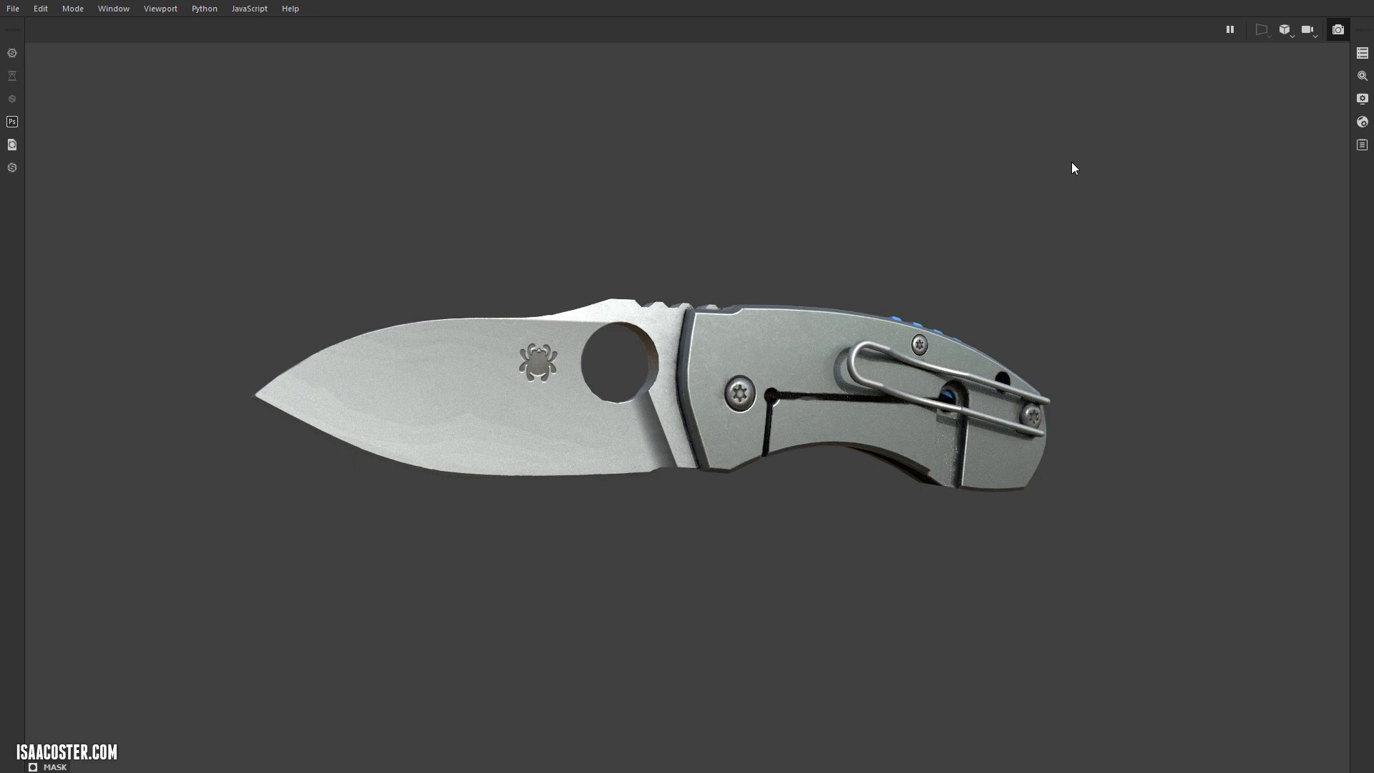
alt+drag(1058, 160, 1076, 181)
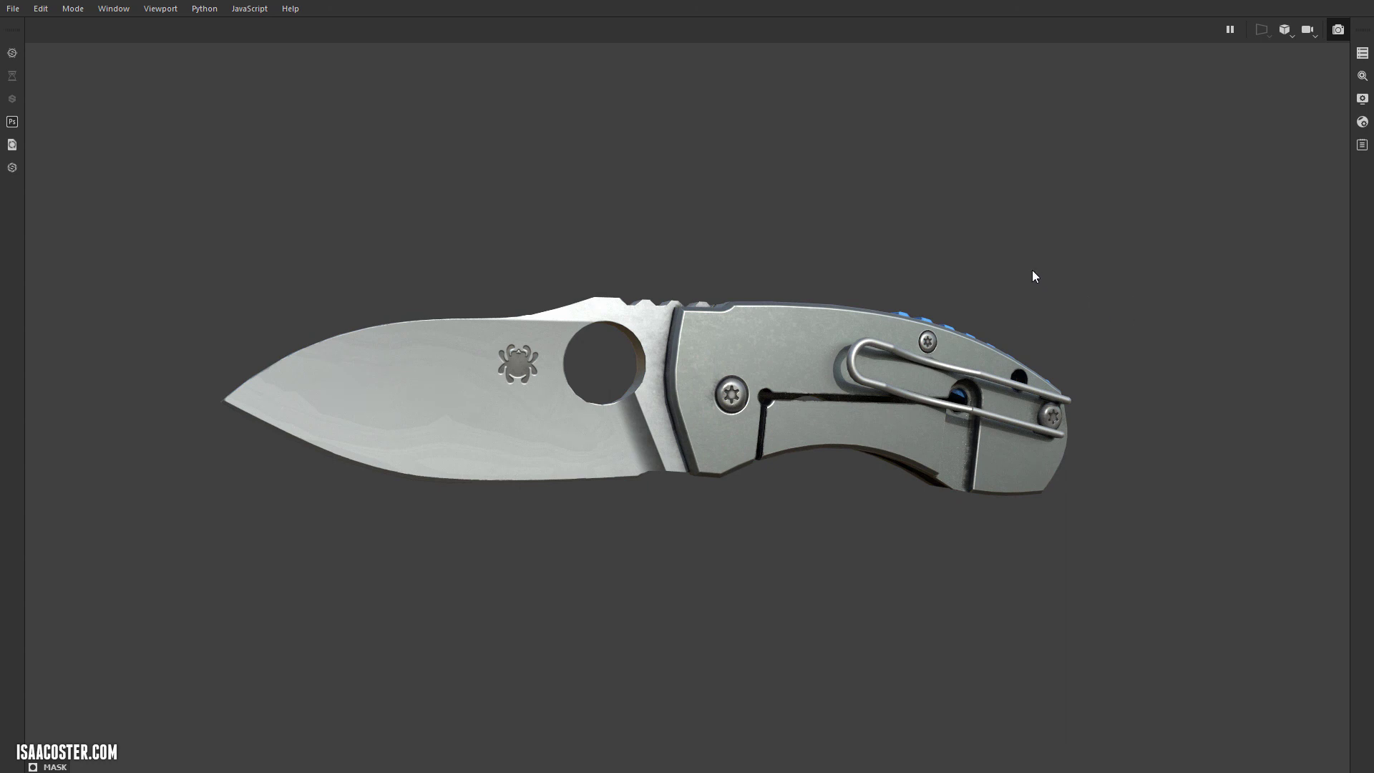
drag(994, 264, 1020, 271)
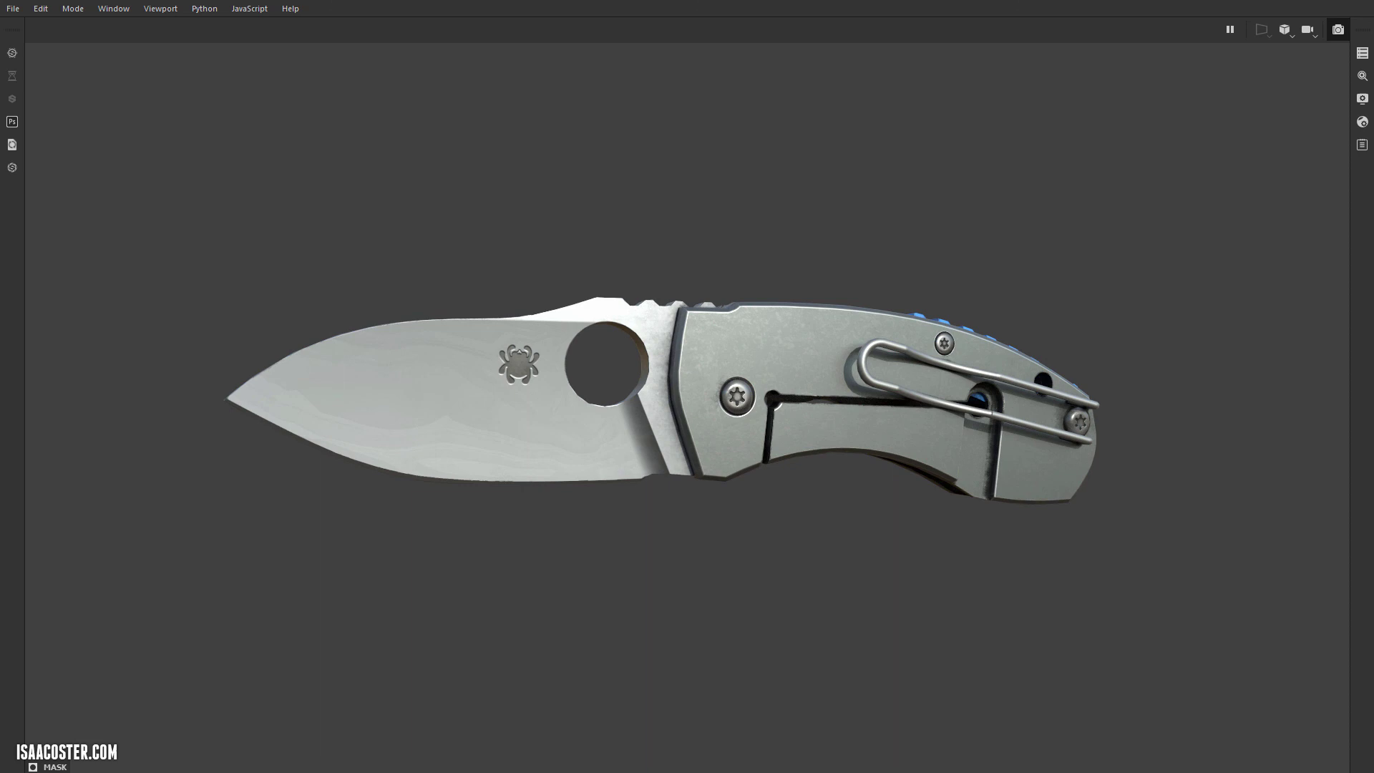